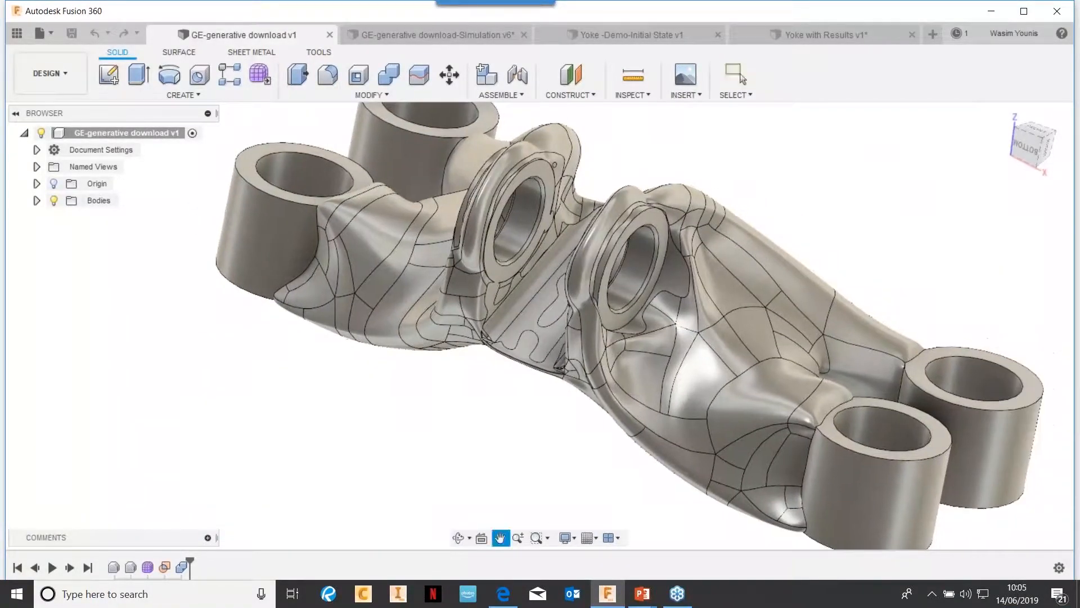
Switch to the Simulation workspace and create a Static Stress study for the bracket
scroll(496, 367, "down", 2)
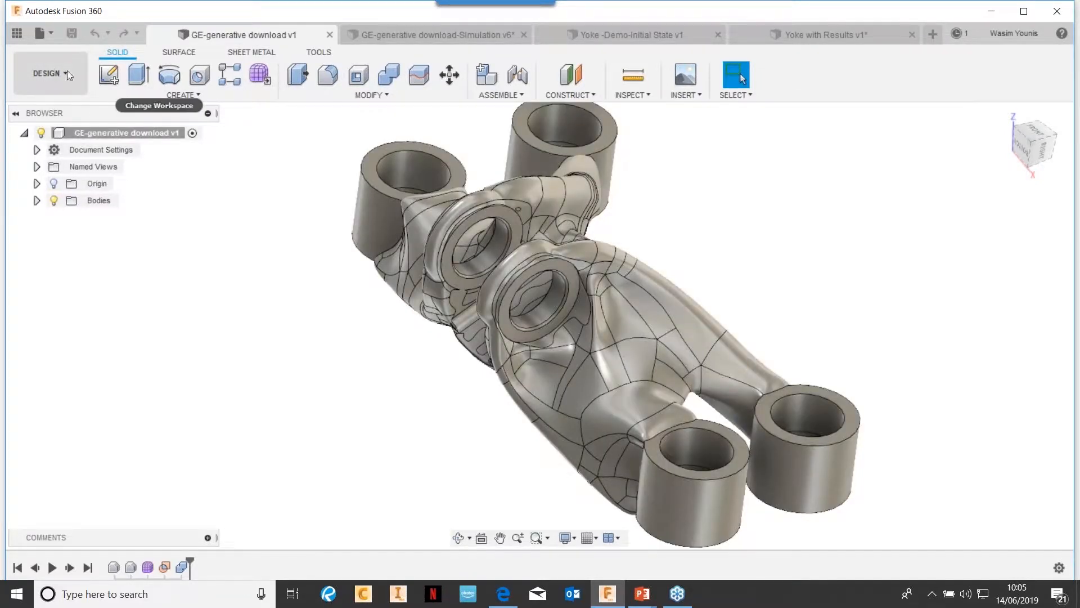
left_click(68, 71)
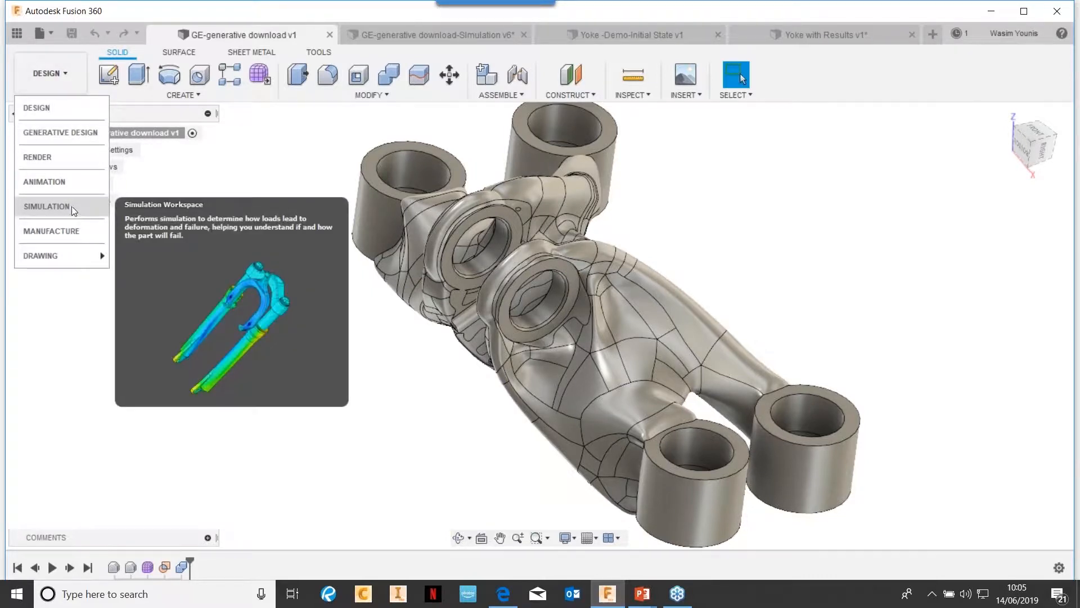
left_click(52, 202)
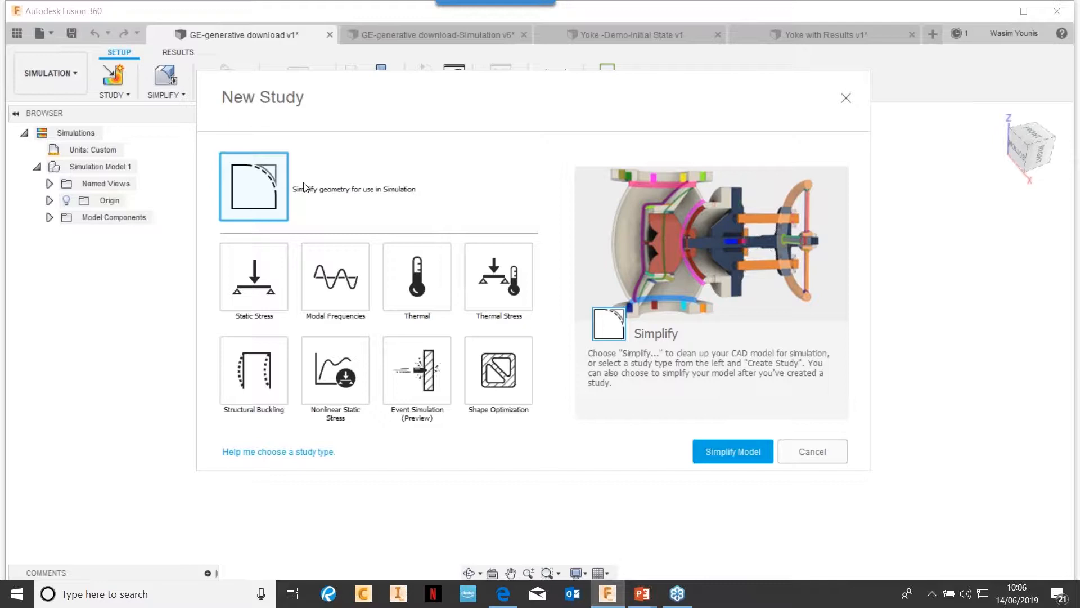
left_click(274, 286)
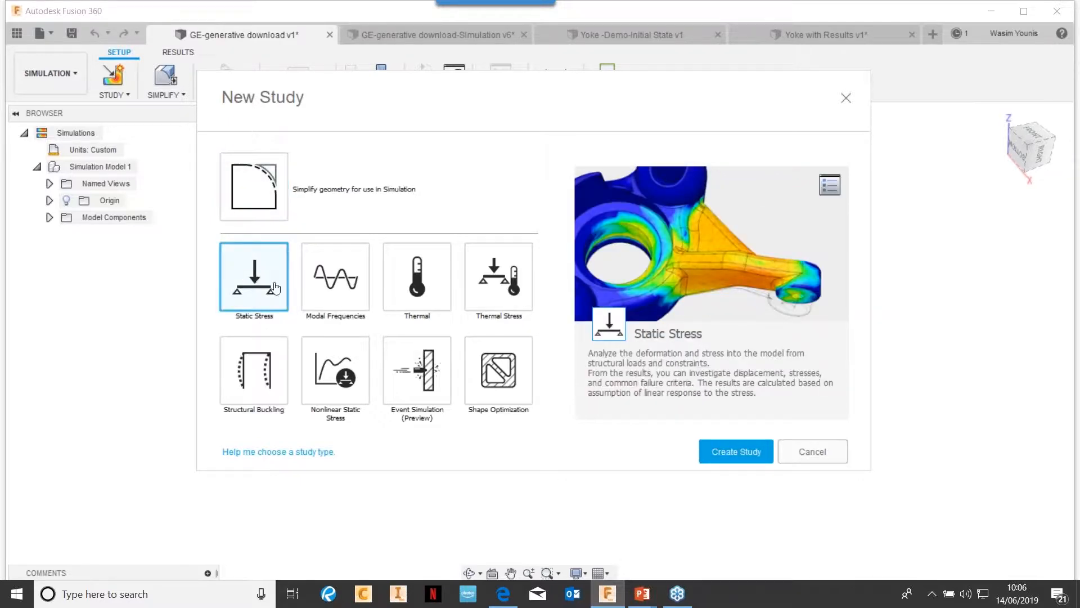
left_click(742, 452)
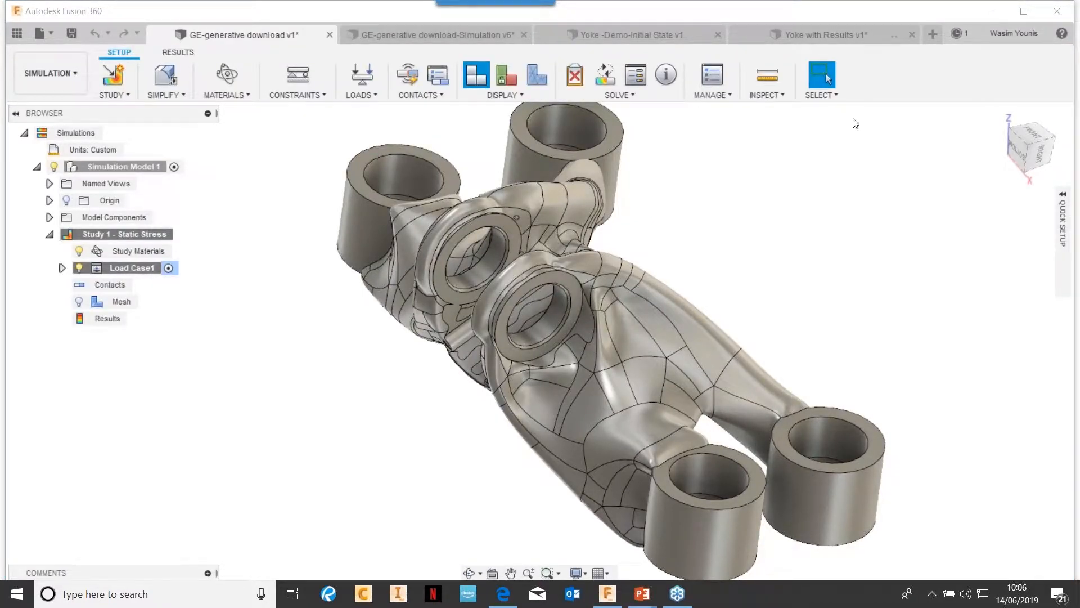
Inspect the material properties assigned to the bracket in the study materials, leaving the assignment as it is
middle_click_drag(767, 242, 748, 229)
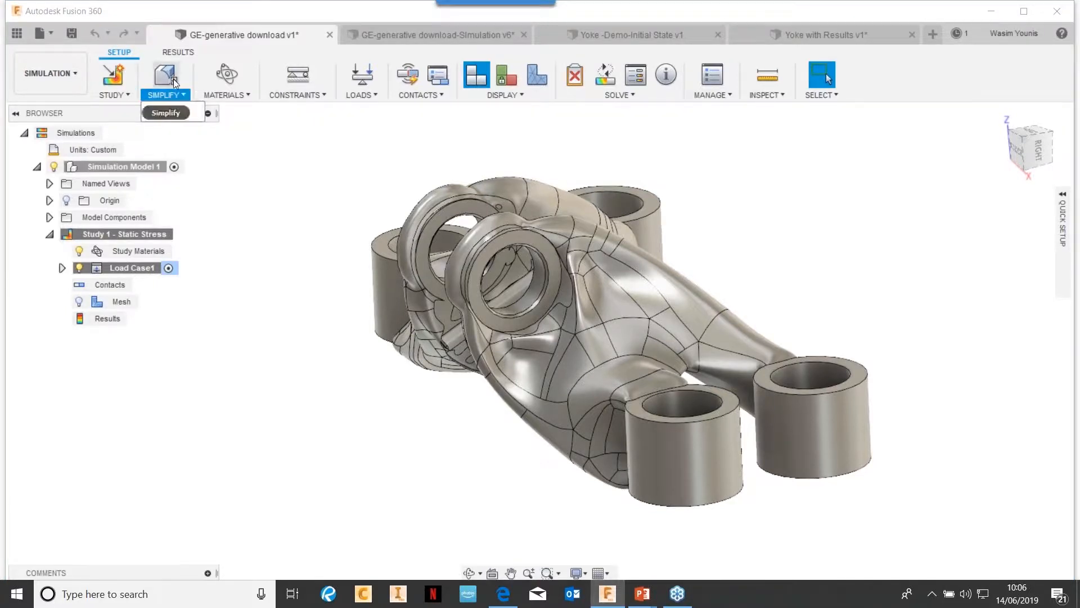
middle_click_drag(388, 423, 458, 410, "shift")
scroll(532, 223, "up", 5)
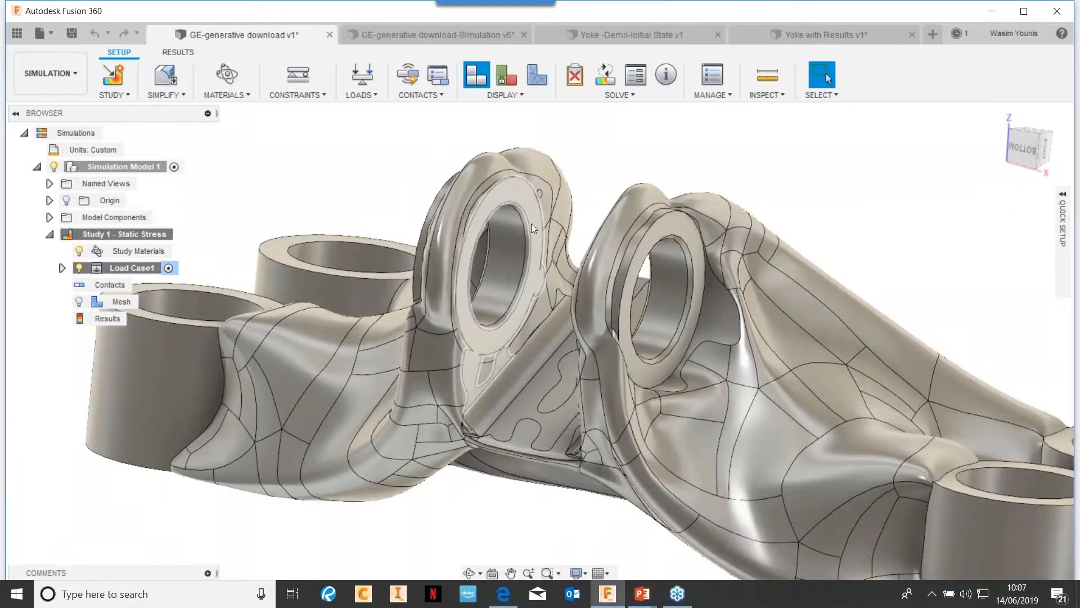
scroll(531, 224, "up", 3)
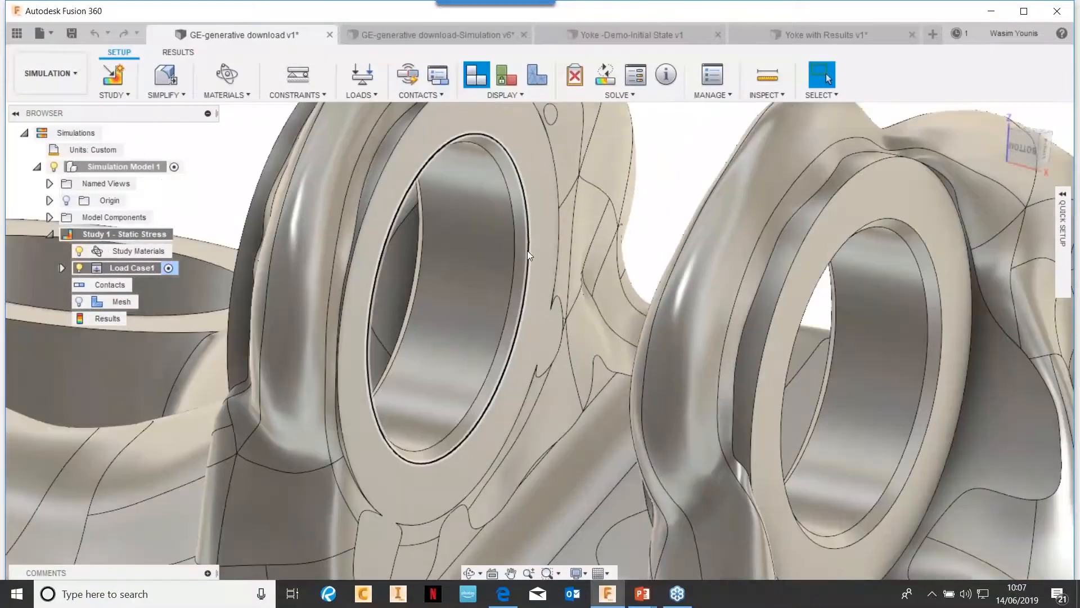
scroll(528, 251, "down", 8)
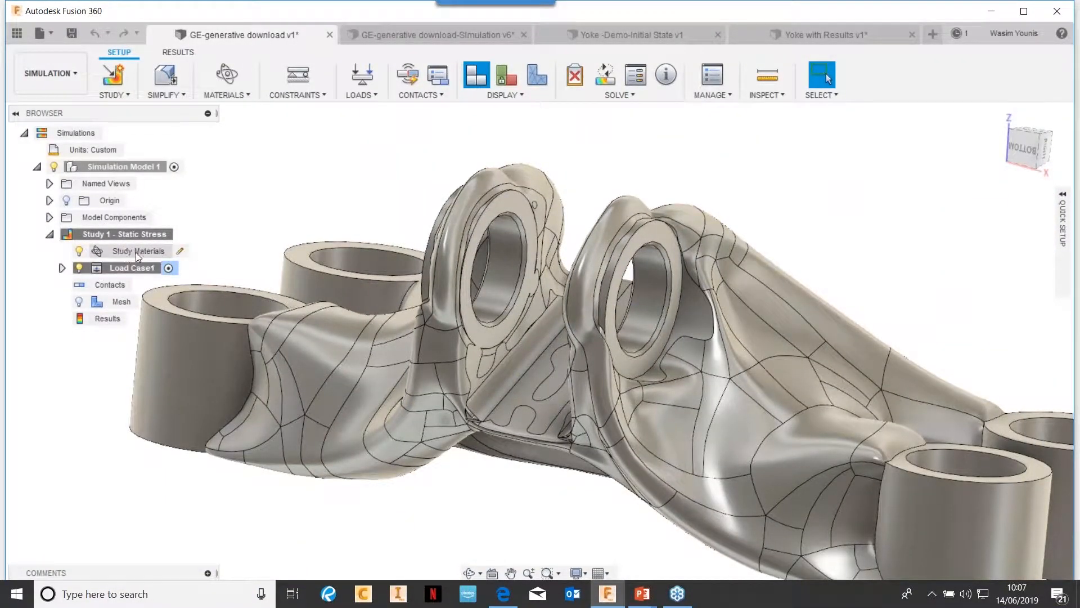
left_click(181, 252)
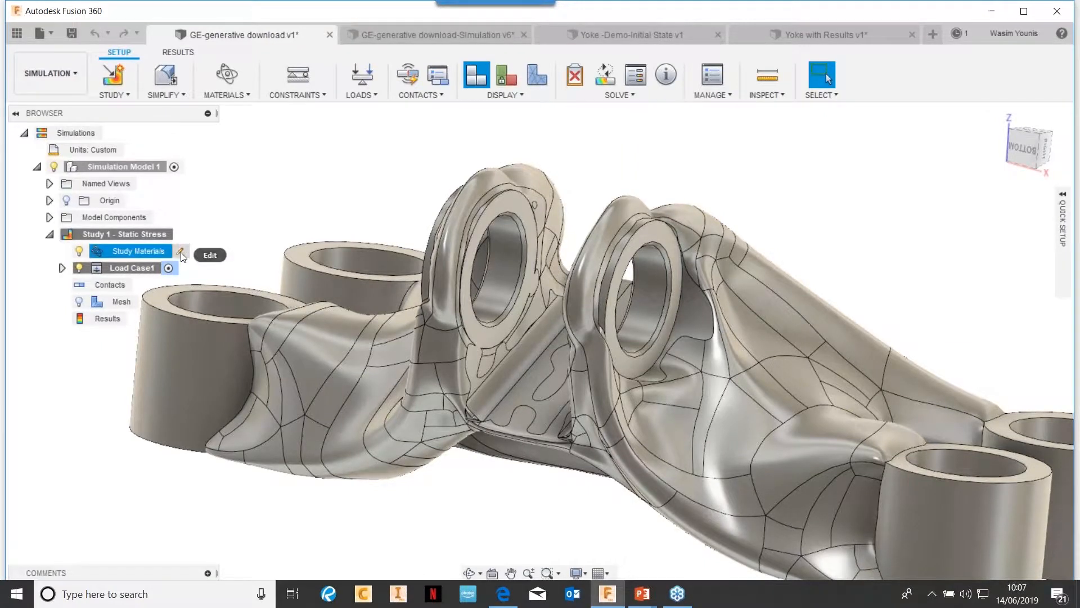
left_click(181, 252)
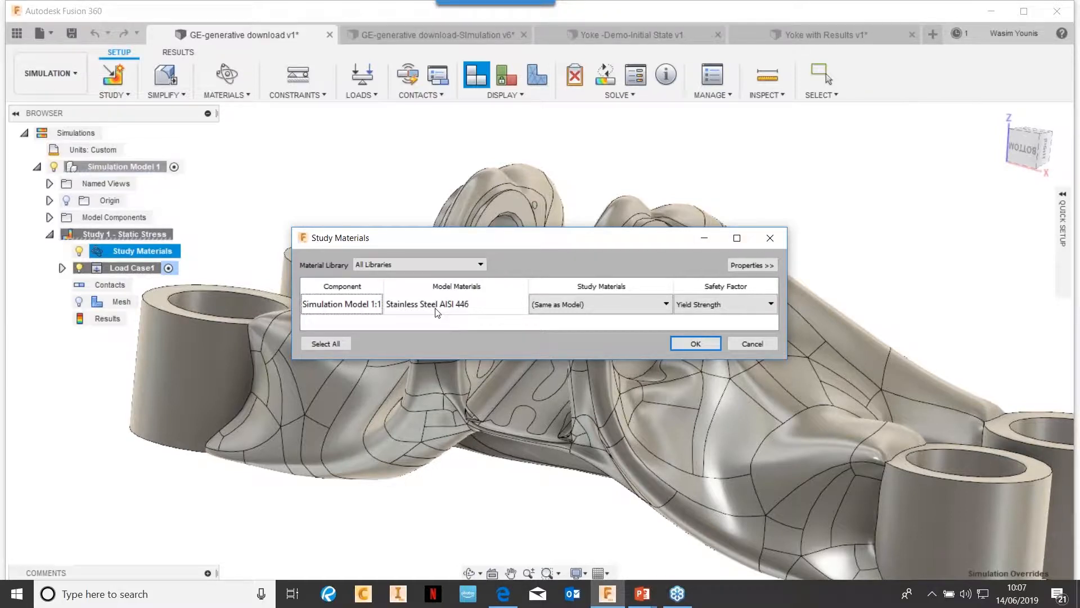
left_click(761, 265)
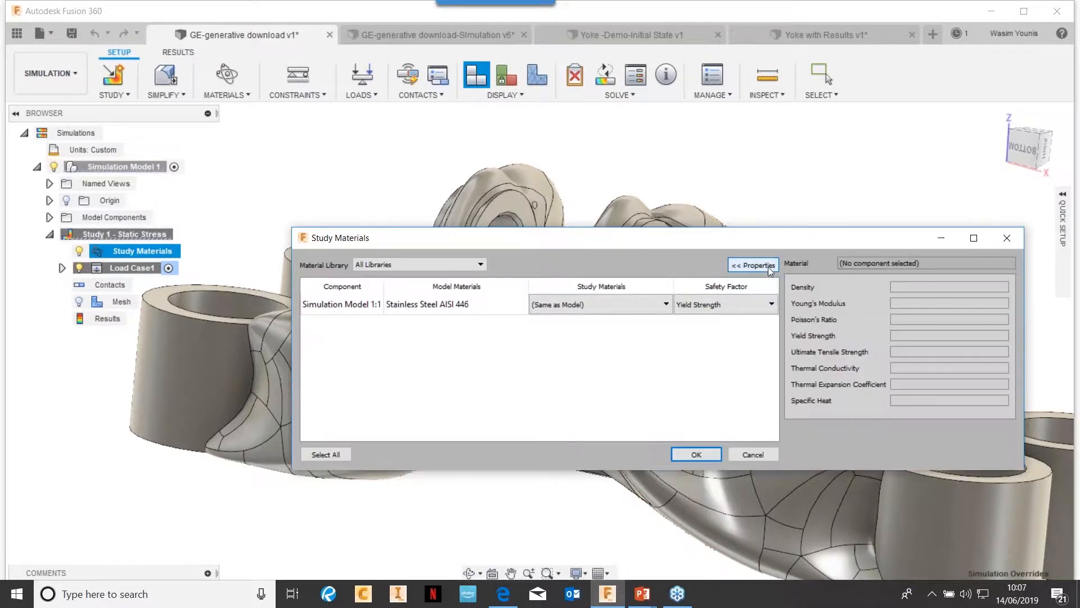
left_click(434, 309)
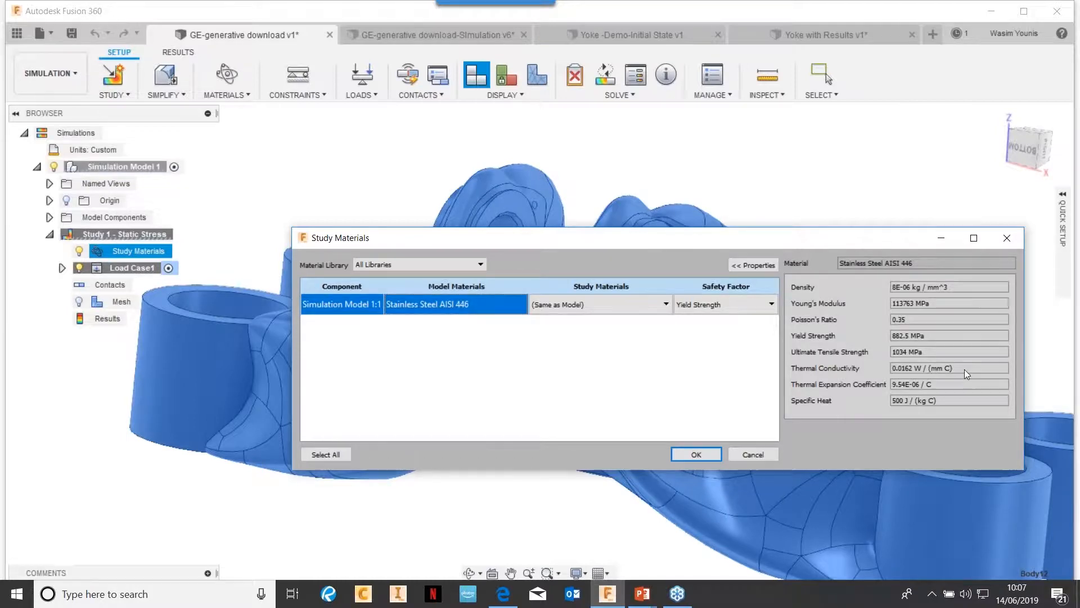
left_click(759, 454)
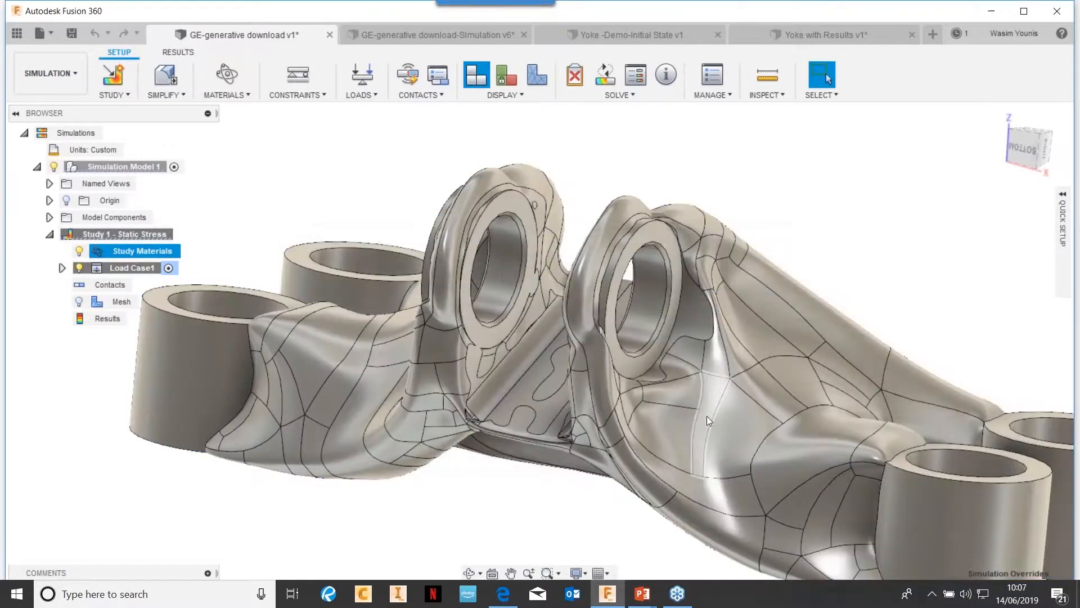
Start a Fixed structural constraint on the counterbore seats and inner bolt-hole faces of the two mounting bosses at one end
scroll(465, 375, "up", 2)
scroll(466, 374, "down", 4)
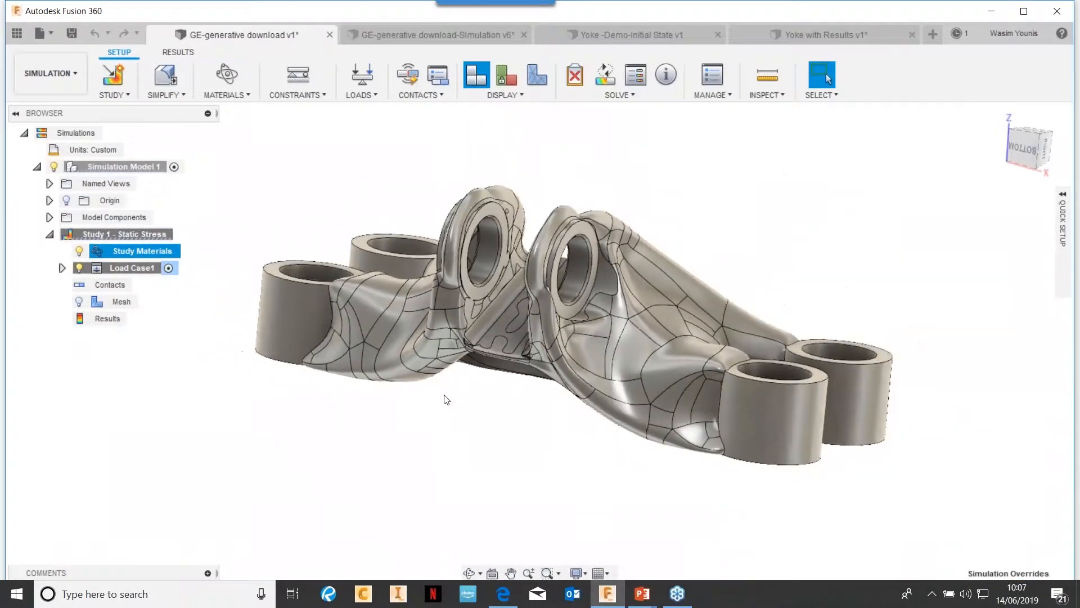
middle_click_drag(446, 398, 343, 163, "shift")
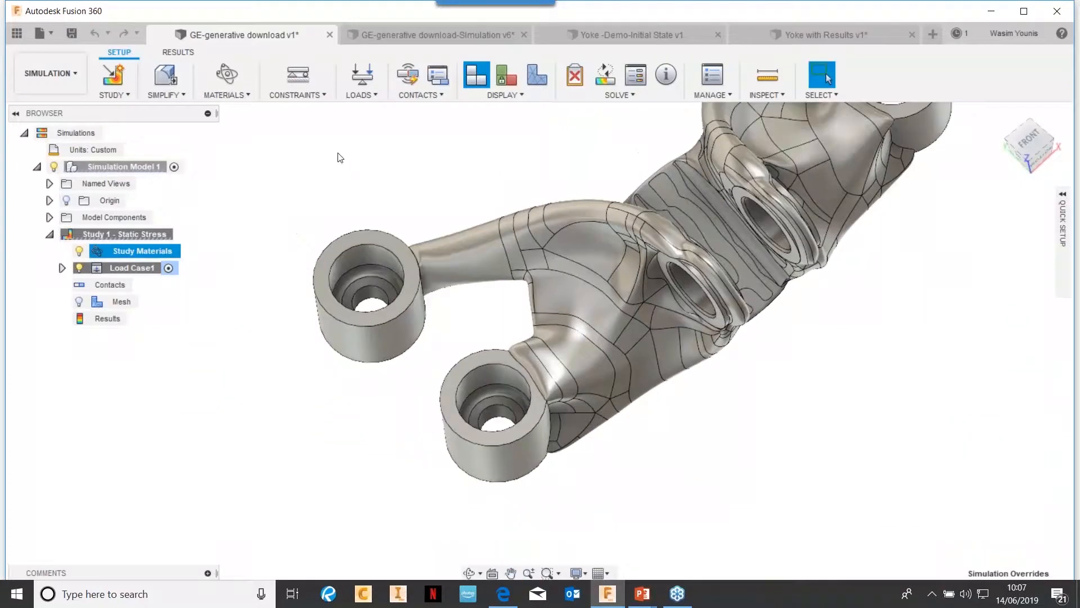
left_click(324, 96)
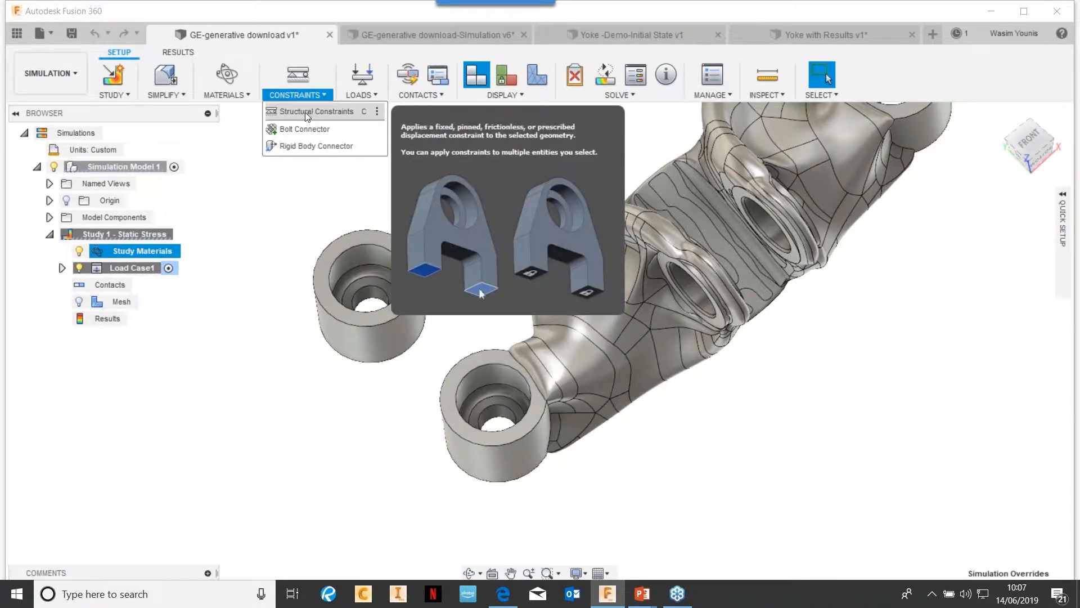
left_click(308, 113)
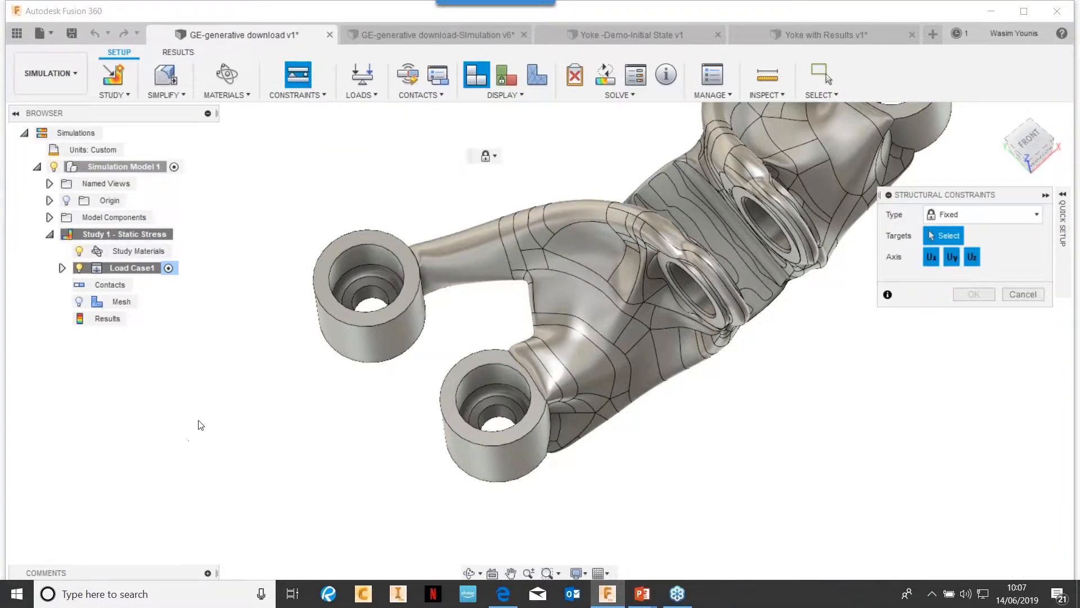
scroll(260, 371, "up", 2)
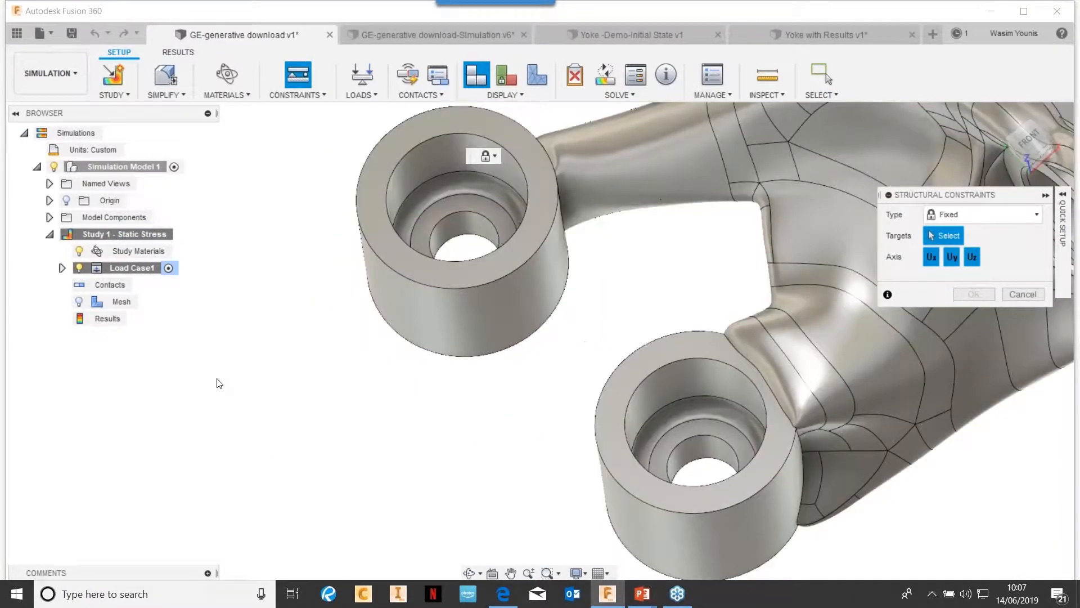
scroll(256, 447, "up", 2)
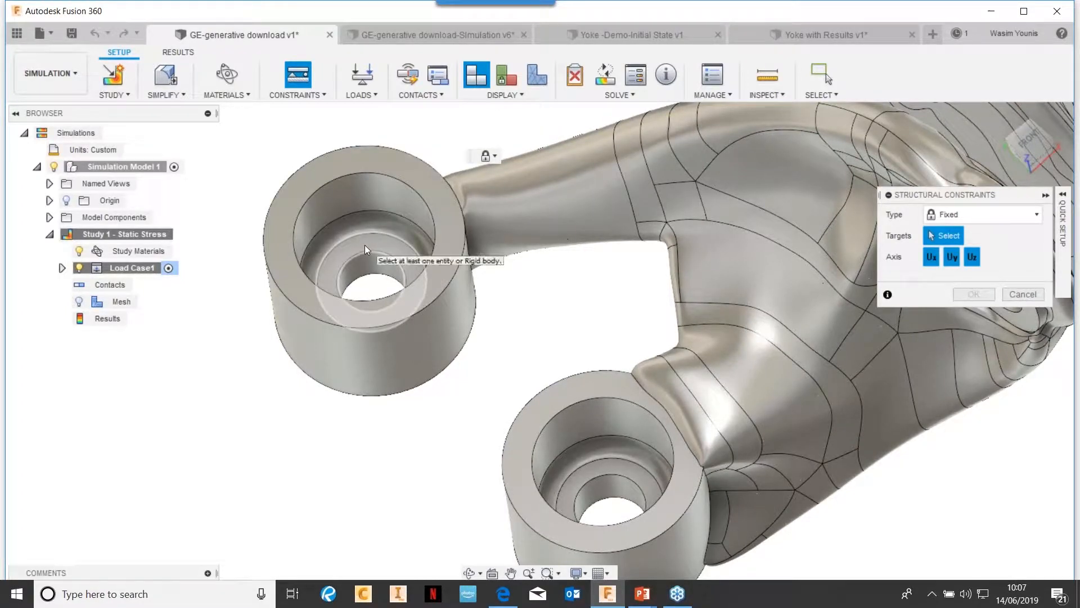
left_click(364, 269)
left_click(362, 268)
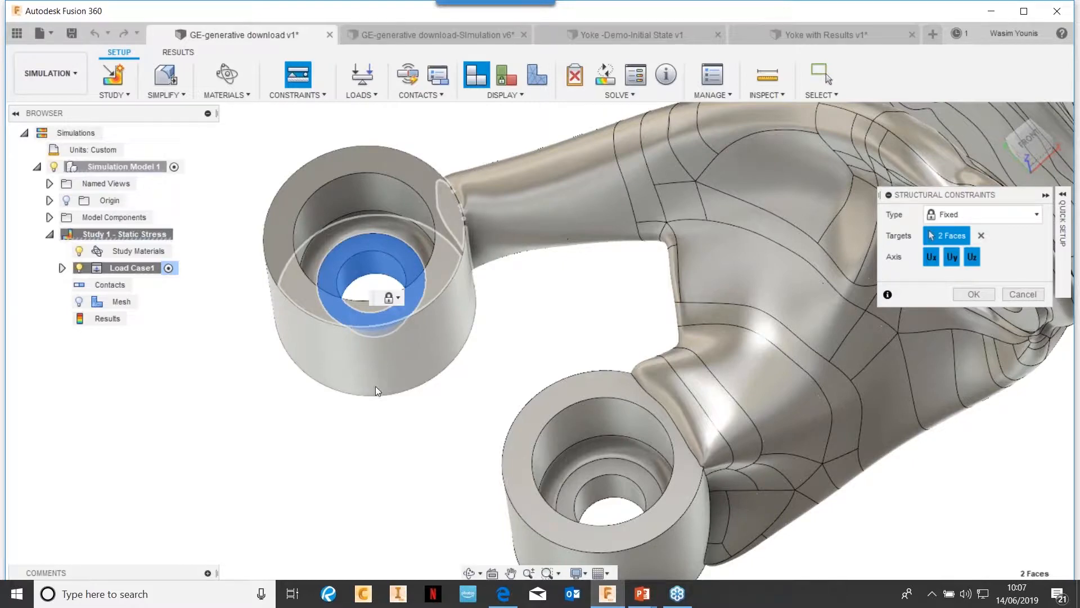
middle_click_drag(431, 386, 383, 256)
left_click(548, 360)
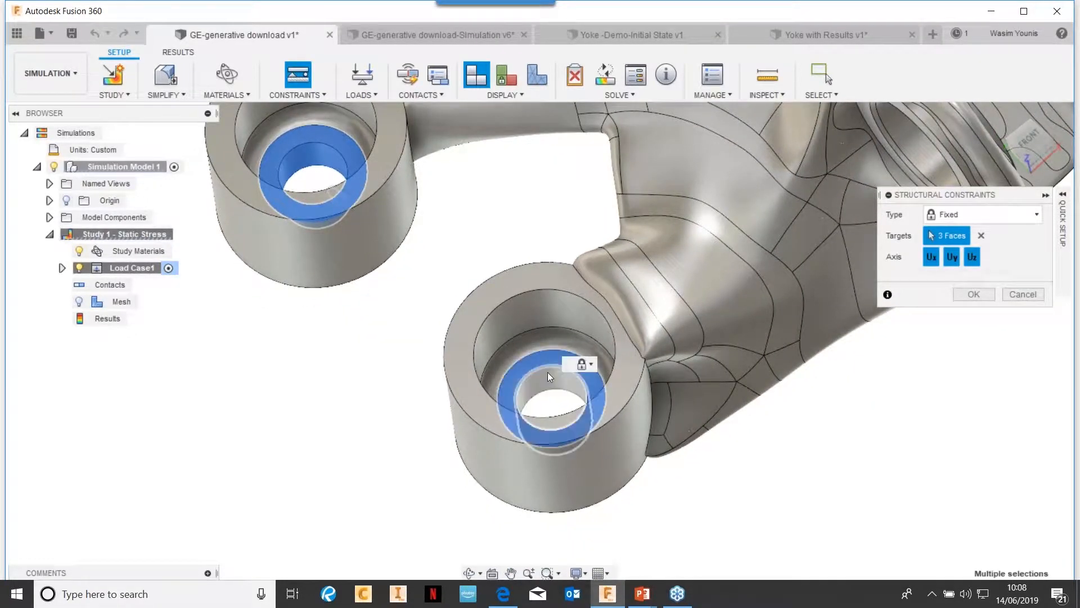
left_click(547, 377)
Add the seat and bolt-hole faces of the two opposite mounting bosses to the Fixed constraint and apply it
scroll(439, 417, "down", 4)
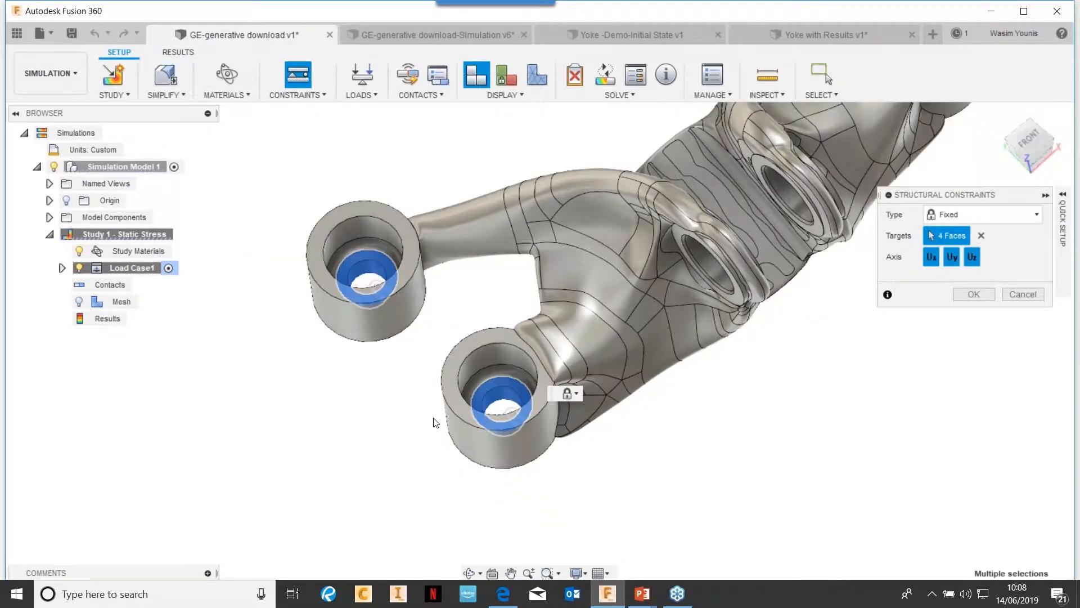
scroll(799, 452, "down", 1)
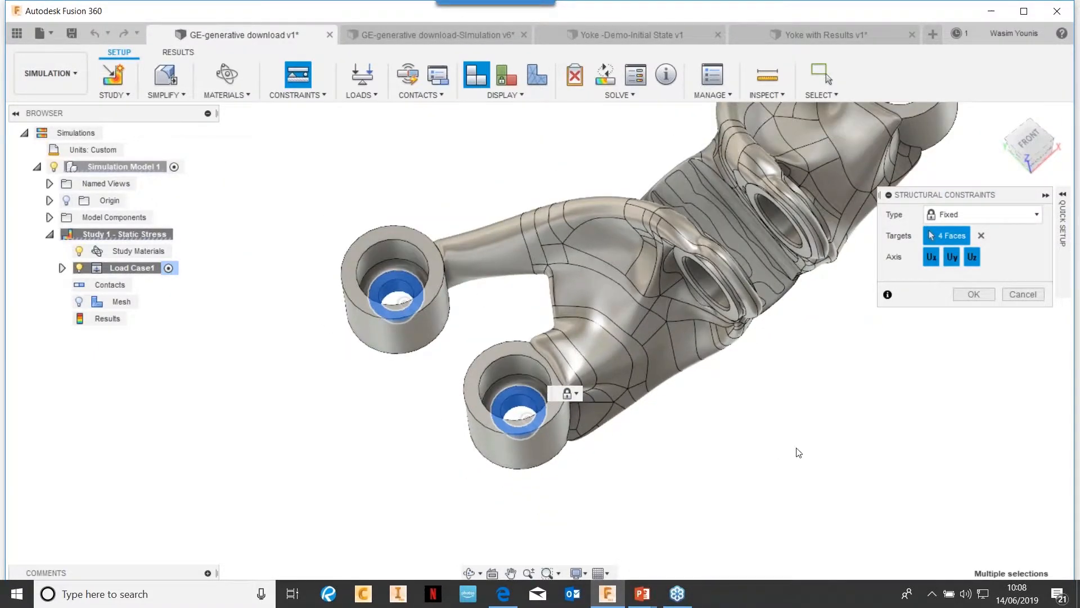
scroll(786, 446, "down", 2)
middle_click_drag(806, 440, 608, 402, "shift")
scroll(444, 305, "up", 6)
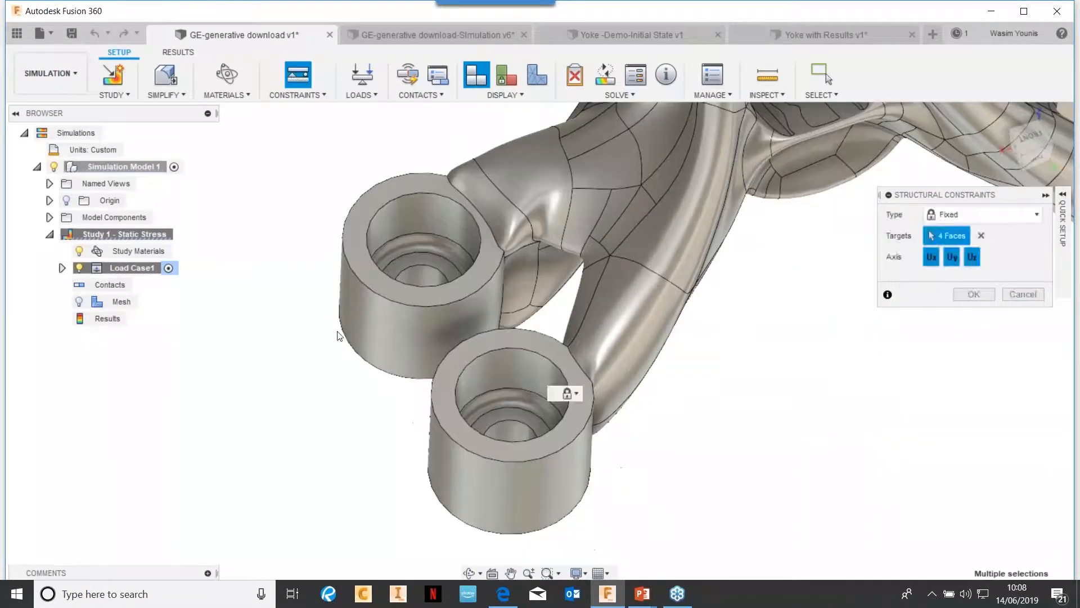
middle_click_drag(340, 336, 423, 257, "shift")
left_click(425, 274)
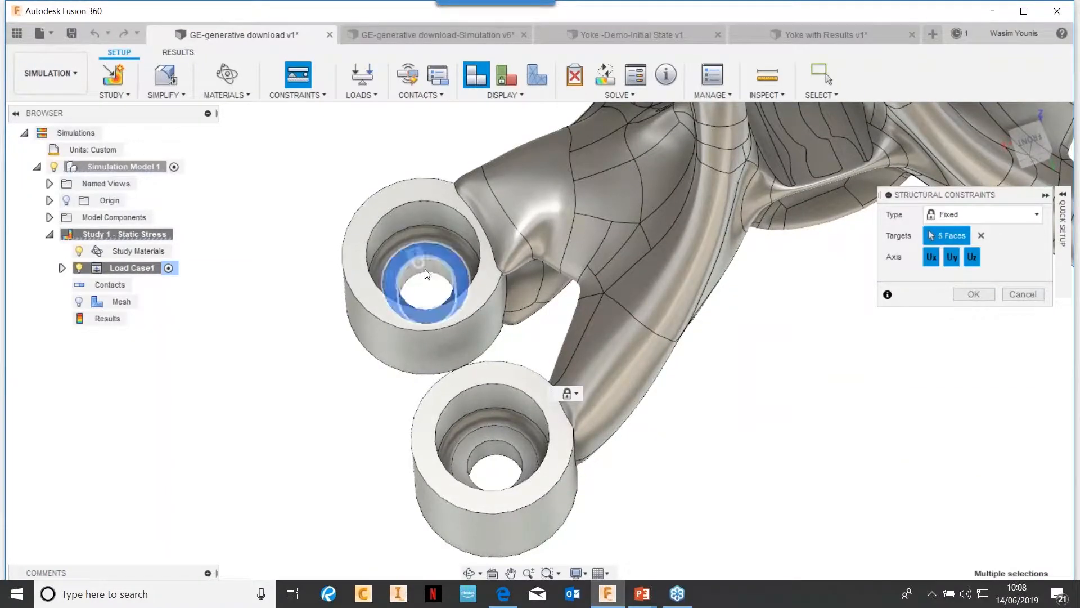
left_click(423, 265)
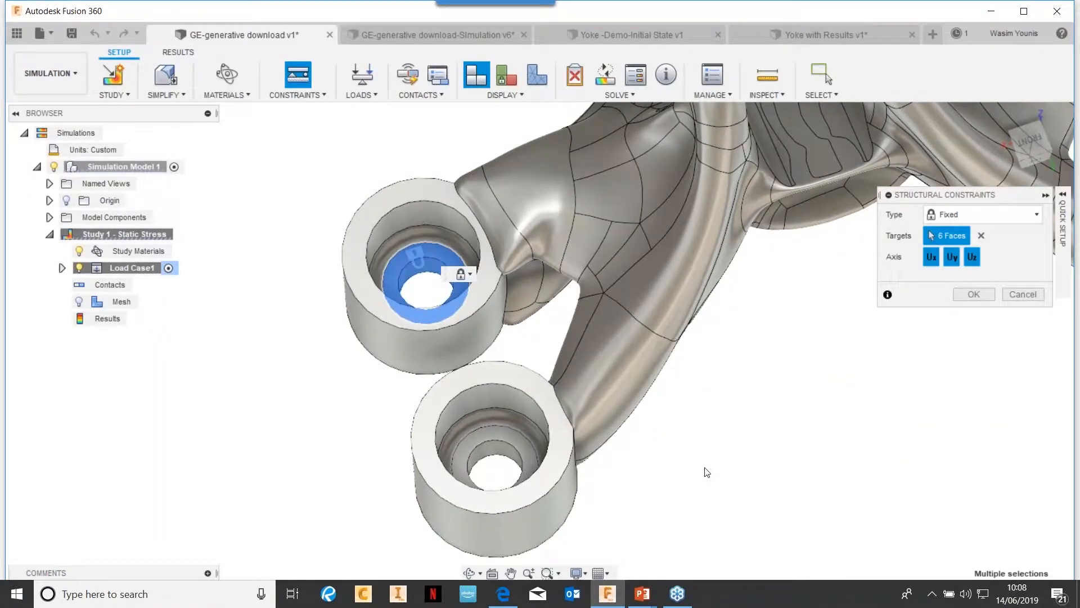
left_click(491, 447)
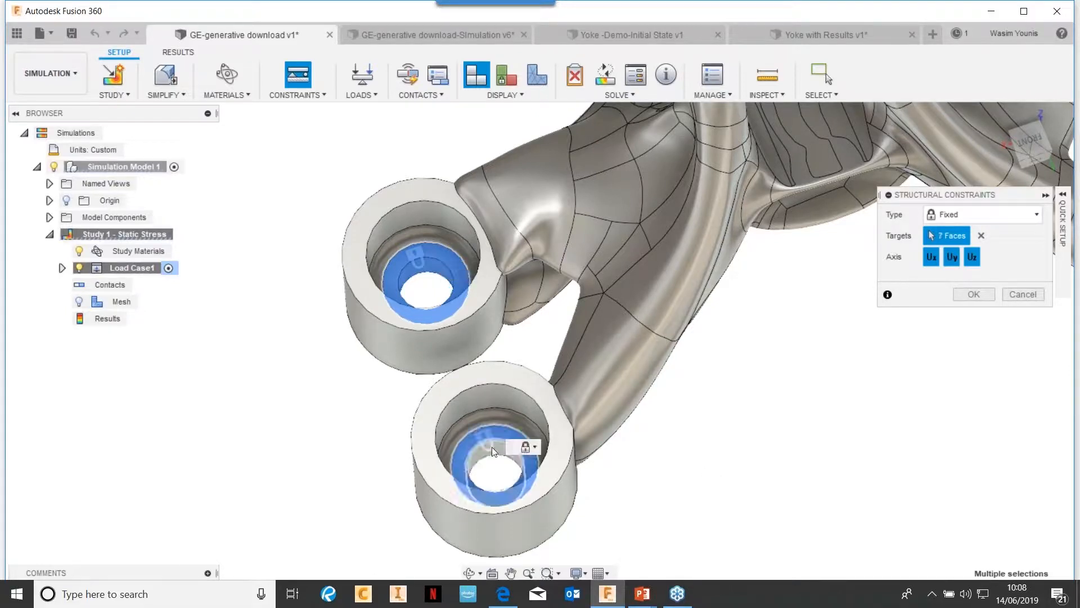
left_click(491, 447)
scroll(670, 448, "down", 4)
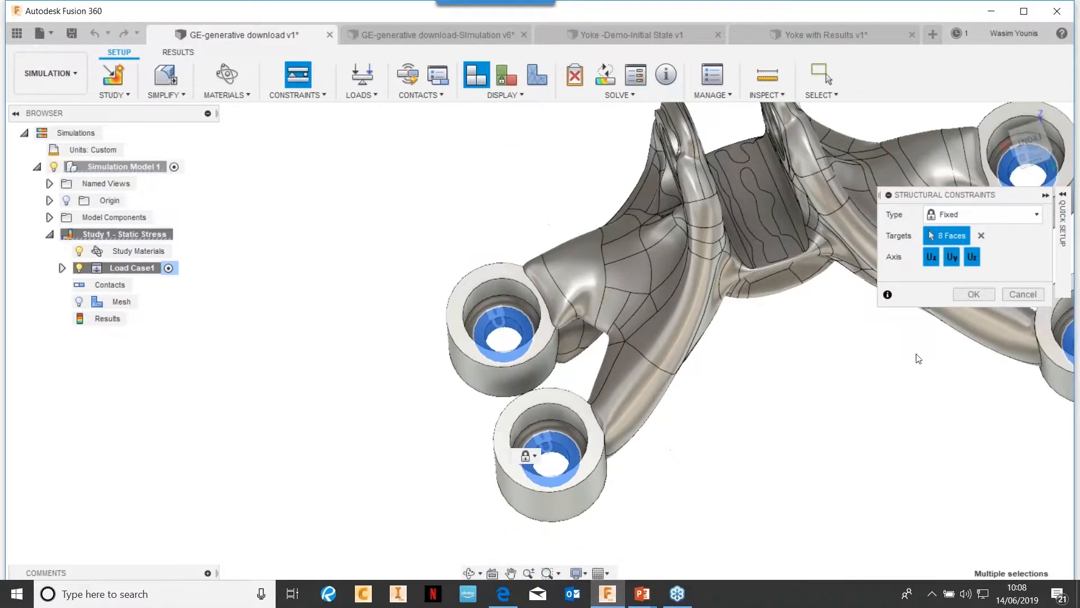
left_click(972, 295)
Start a Force structural load on the inner hole faces of the two upright lugs, with the direction defined by vector components
middle_click_drag(763, 392, 798, 354)
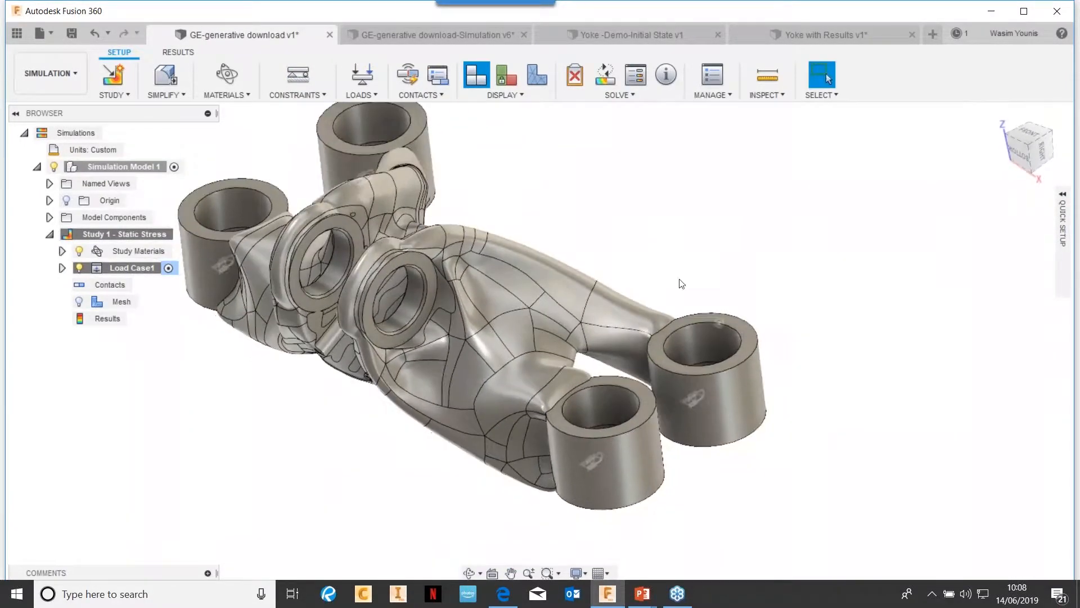
middle_click_drag(681, 283, 706, 308, "shift")
middle_click_drag(717, 336, 686, 391, "shift")
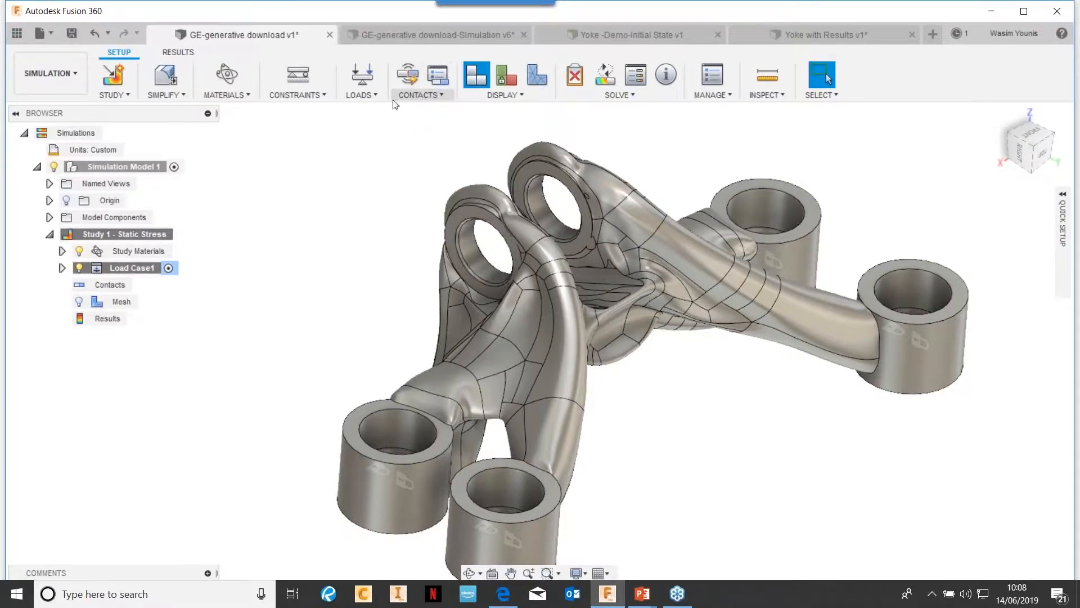
left_click(376, 96)
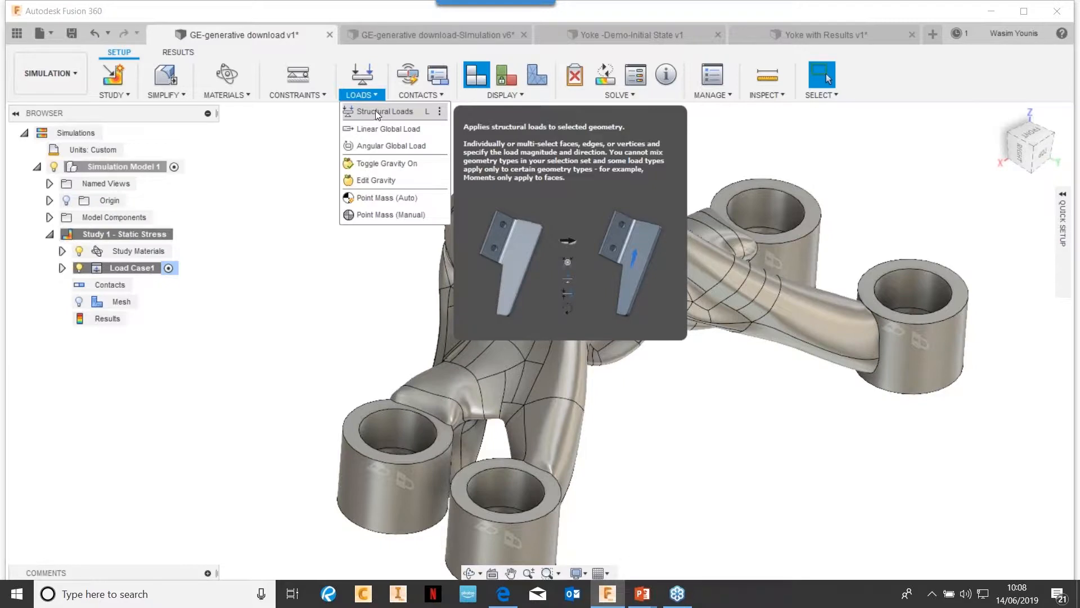
left_click(376, 111)
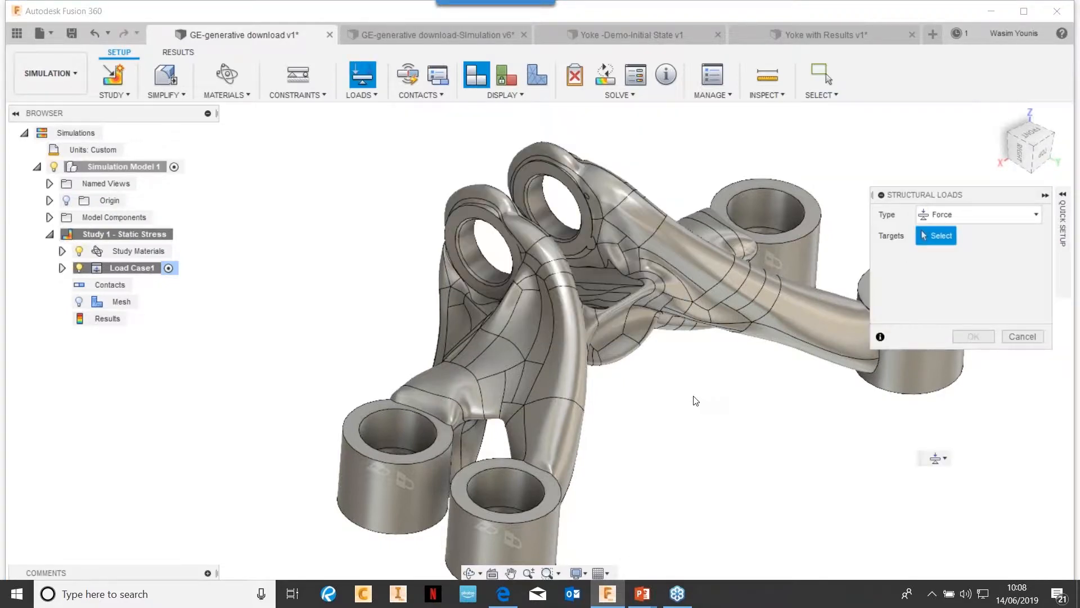
left_click(1035, 215)
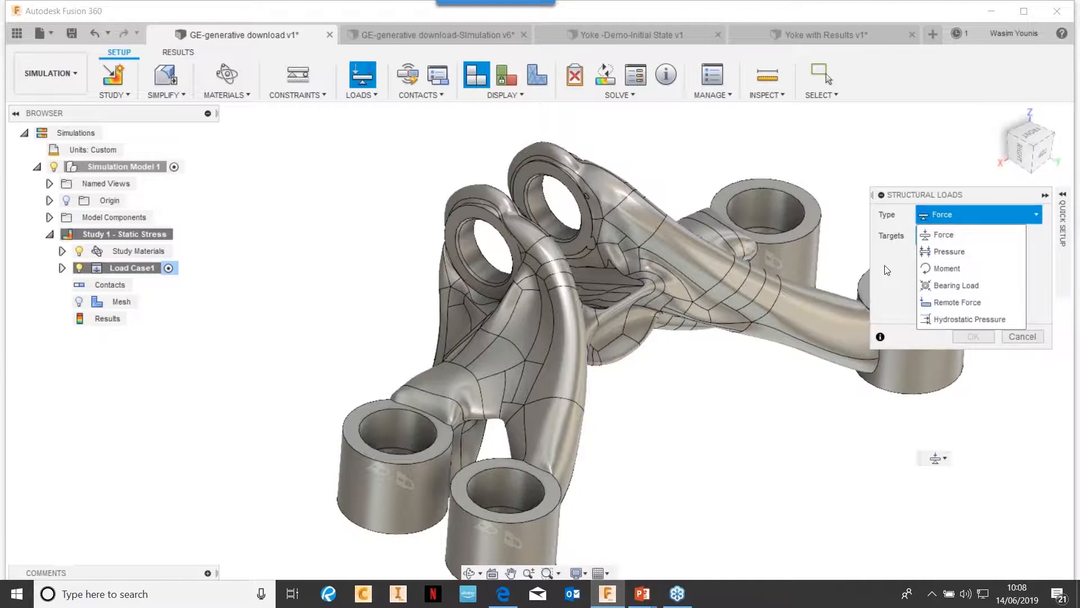
left_click(775, 390)
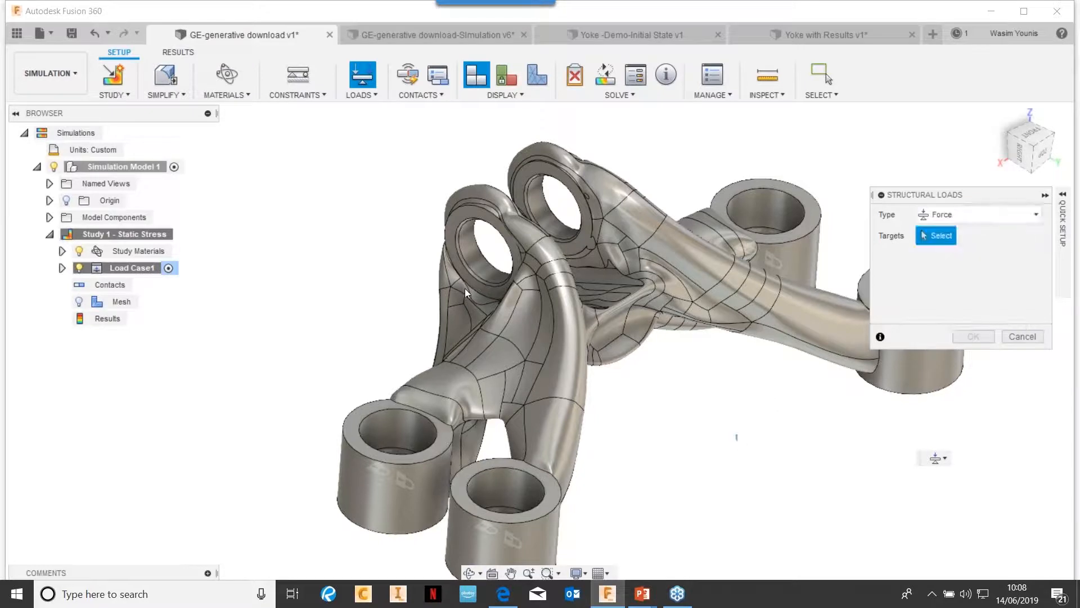
left_click(475, 261)
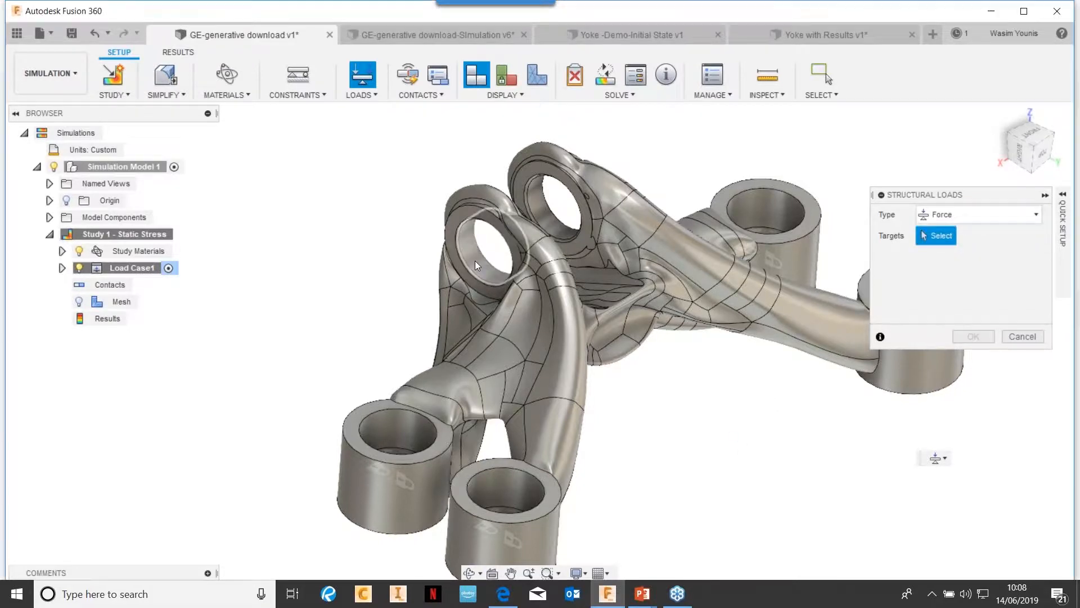
left_click(542, 214)
left_click(989, 278)
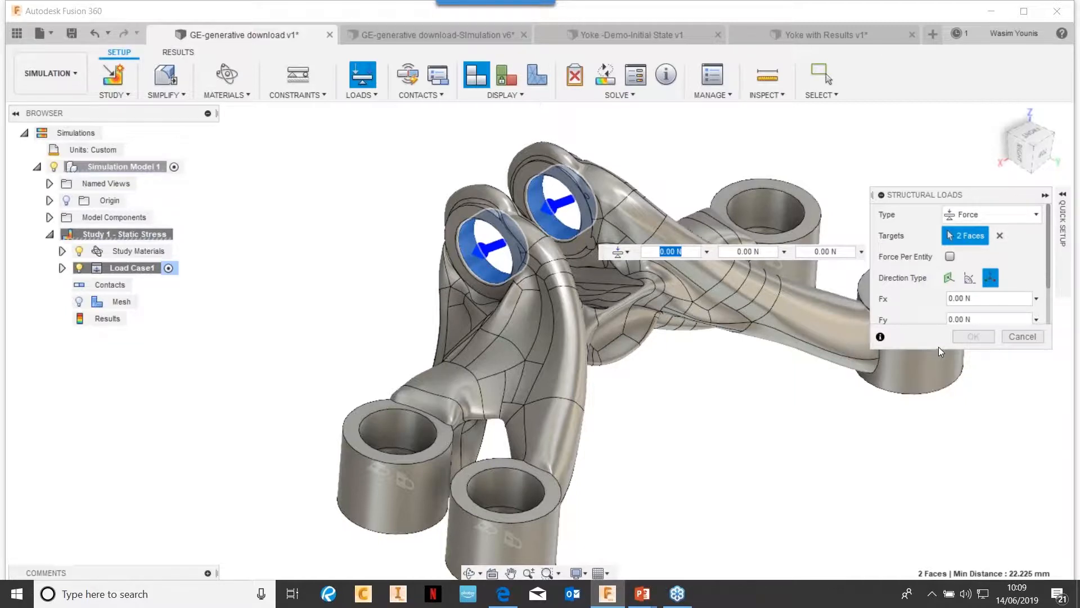
Set the lug load's Fy component to -2000 N and apply the force
left_click_drag(937, 195, 782, 179)
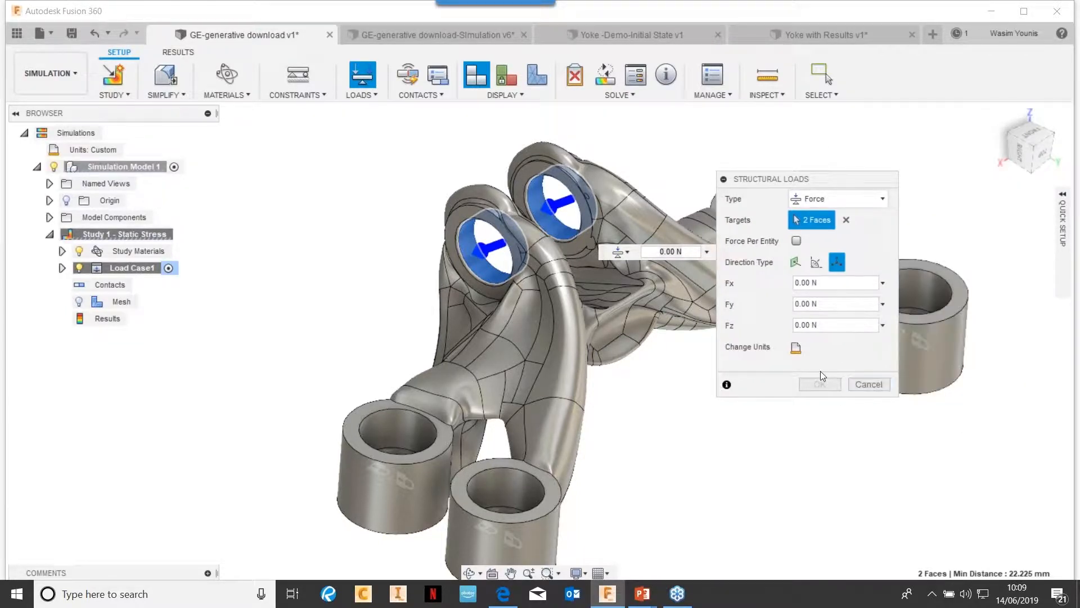
left_click_drag(822, 304, 759, 308)
type("-2000")
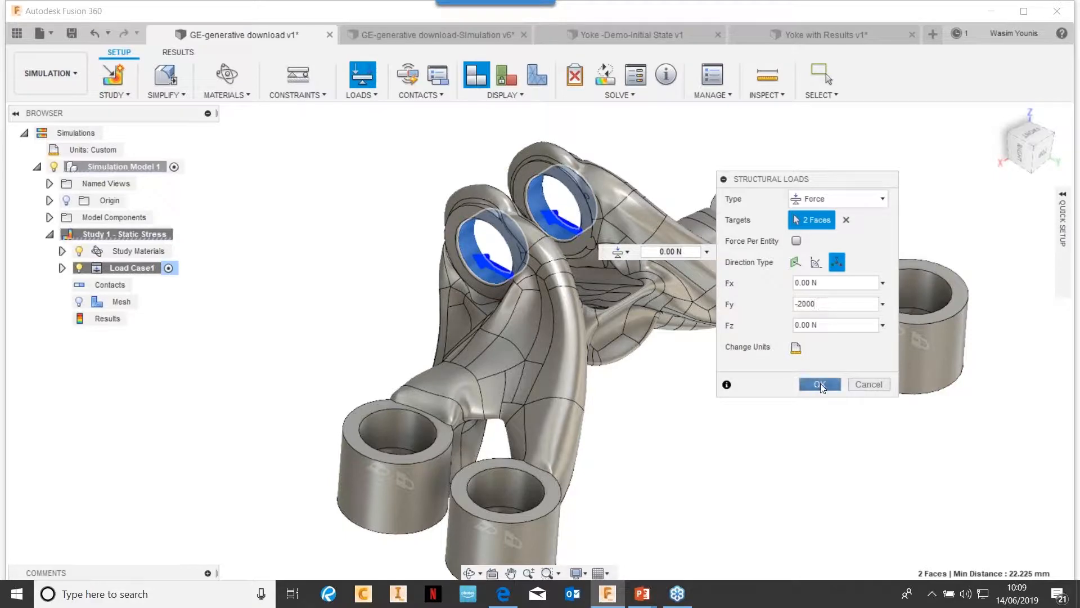
left_click(821, 384)
middle_click_drag(733, 457, 709, 434)
scroll(704, 434, "down", 2)
middle_click_drag(688, 397, 764, 369)
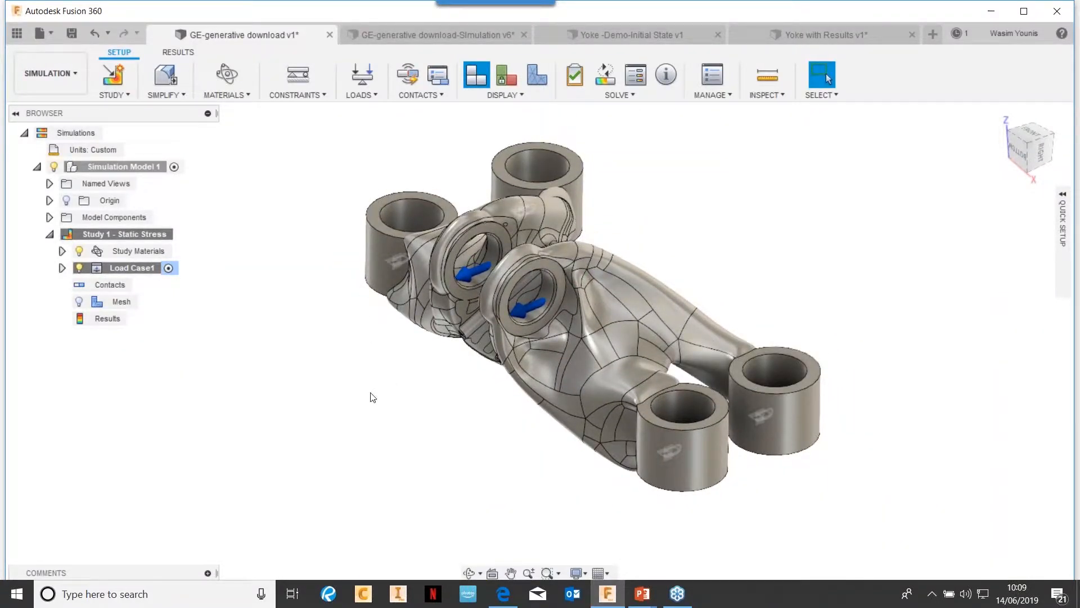
Add a new empty load case to the static stress study and expand it to examine its loads
double_click(135, 272)
right_click(132, 272)
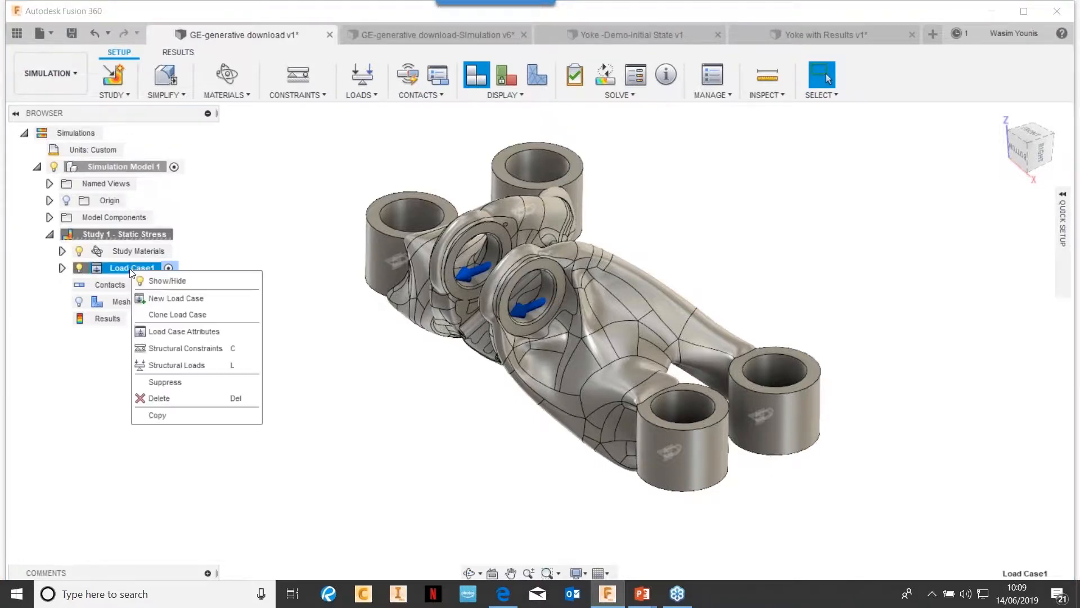
left_click(183, 299)
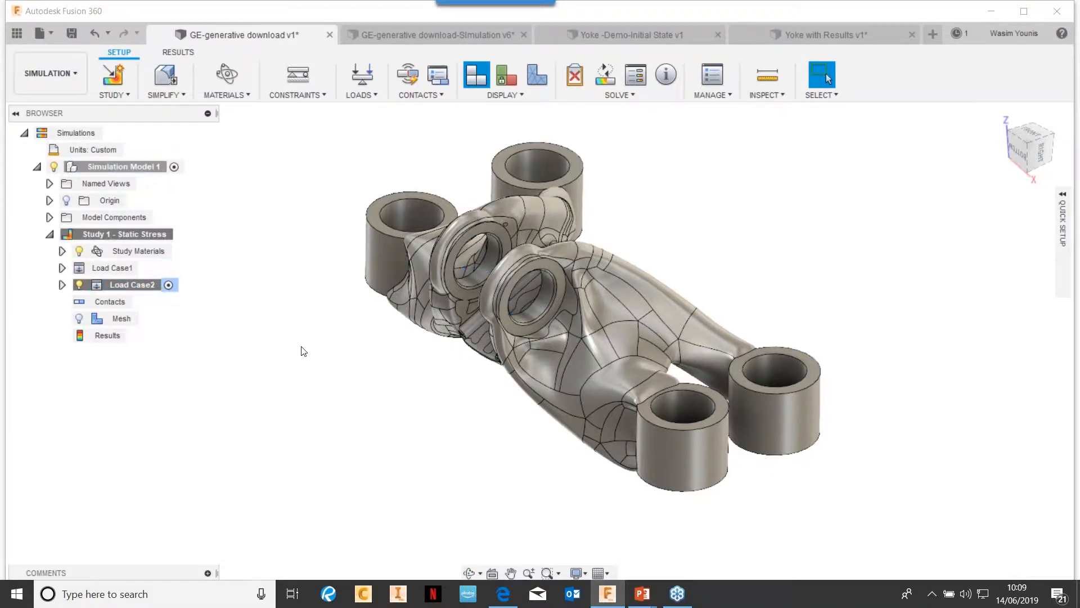
left_click(62, 284)
left_click(75, 302)
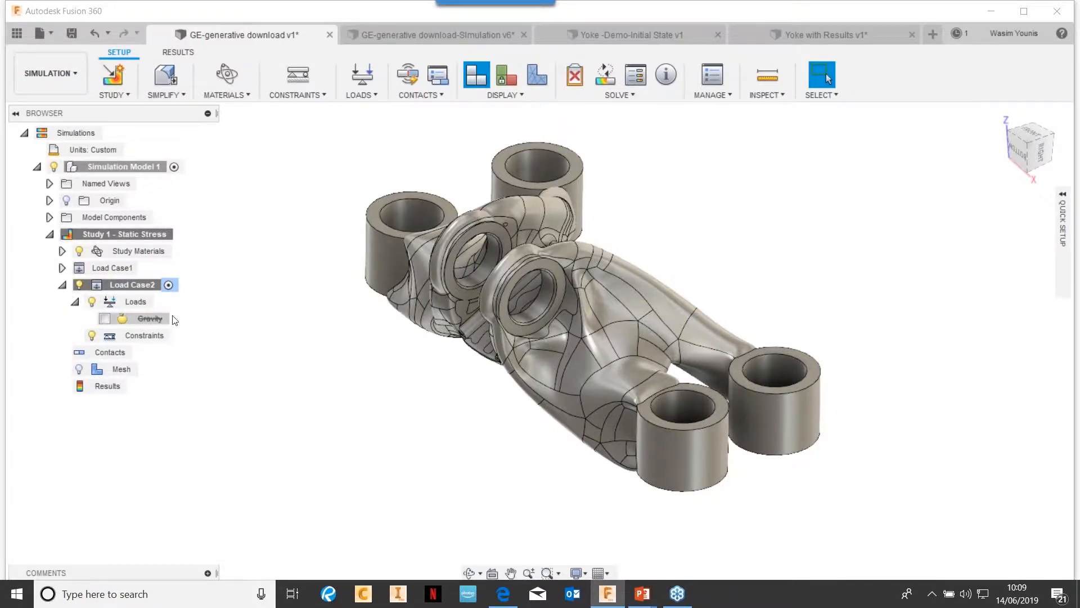
Delete the empty Load Case2 from the study
right_click(137, 287)
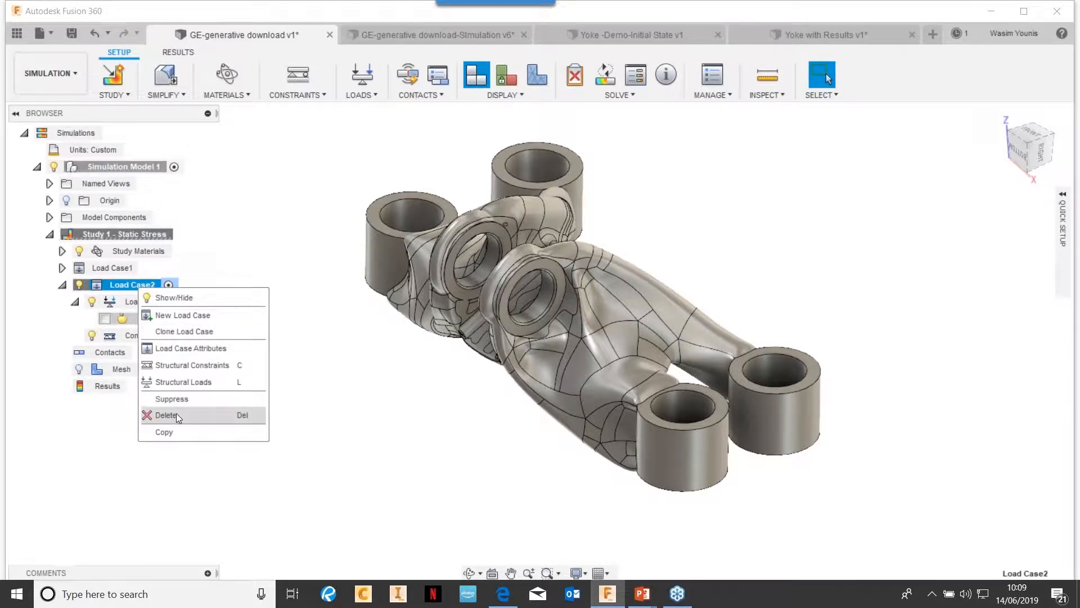
left_click(171, 416)
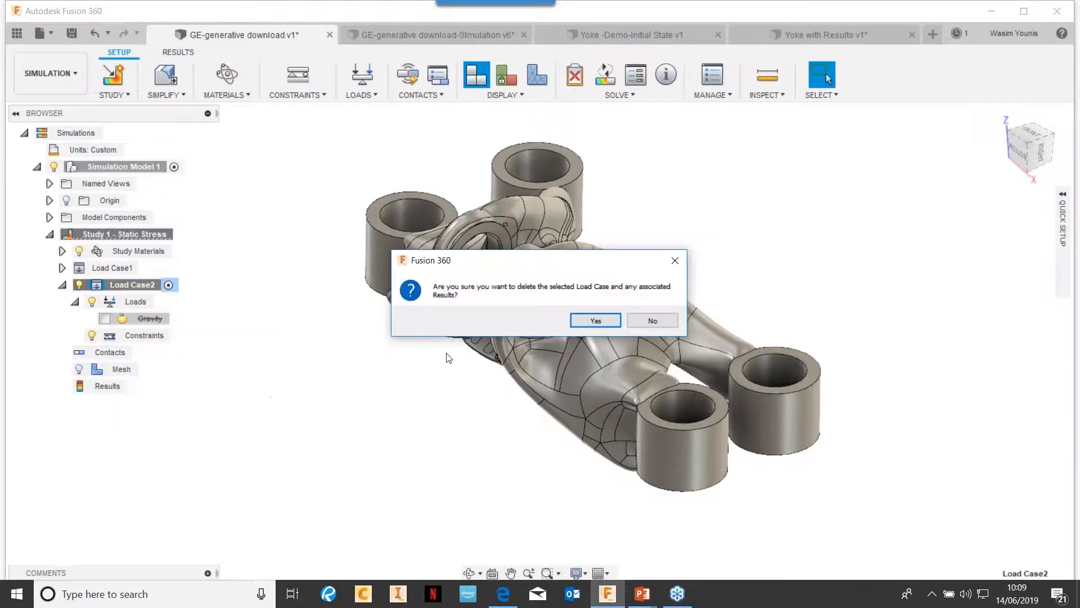
left_click(595, 320)
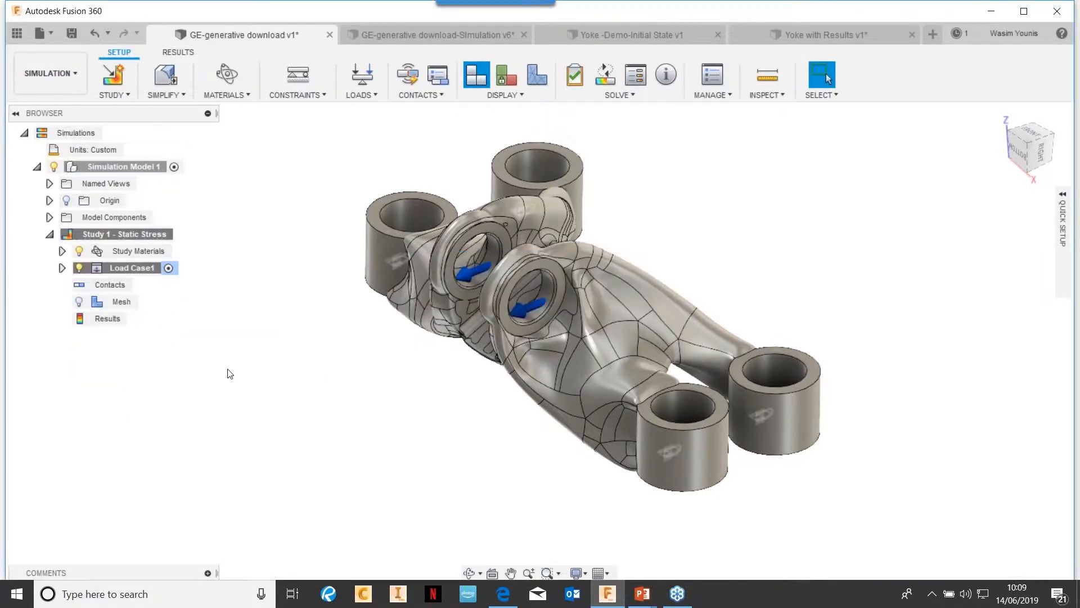
Clone Load Case1 and expand the loads of the copied load case
right_click(141, 270)
left_click(214, 313)
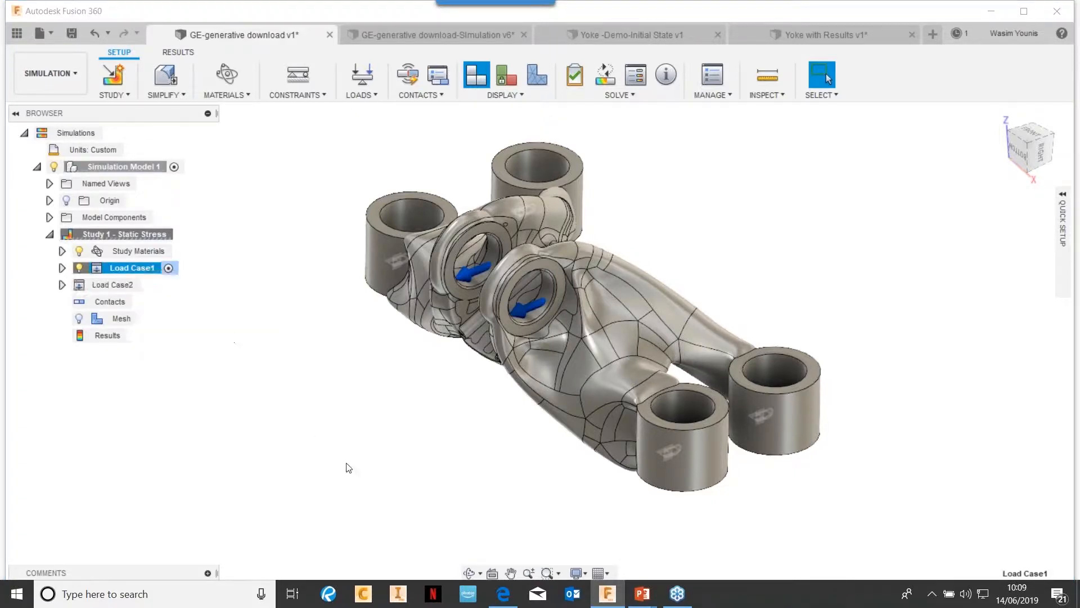
left_click(62, 285)
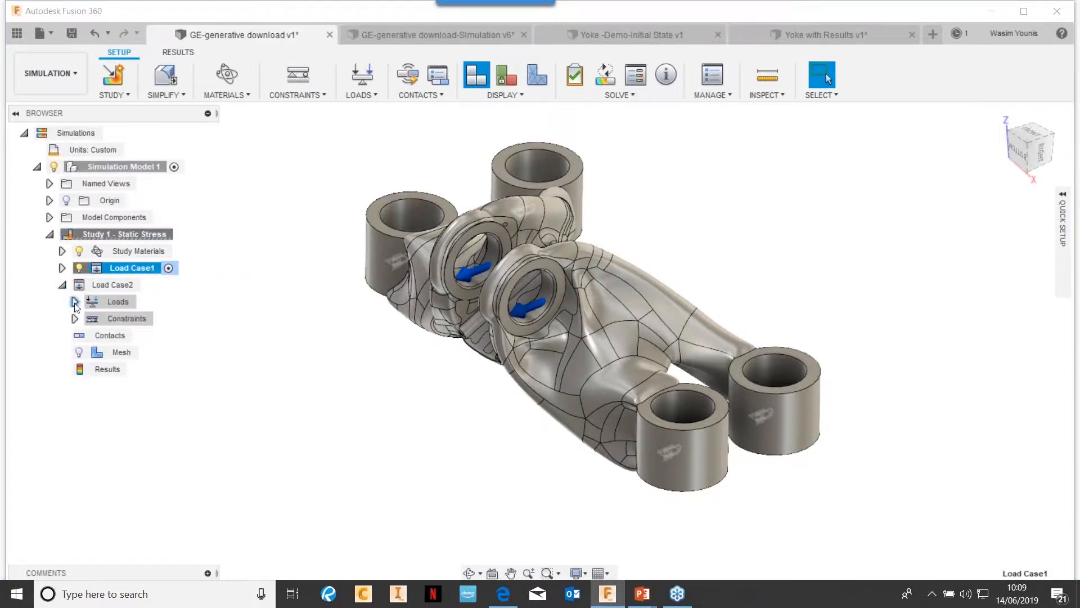
left_click(75, 302)
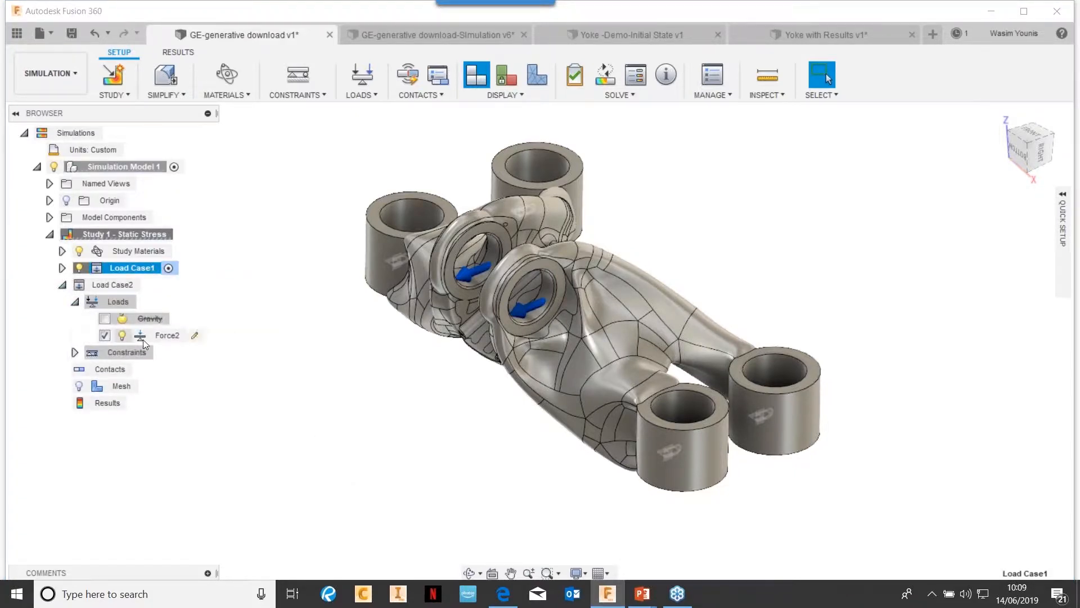
Edit Force2 in Load Case2 so that Fz is -2000 N and Fy is 0, and apply the change
left_click(193, 336)
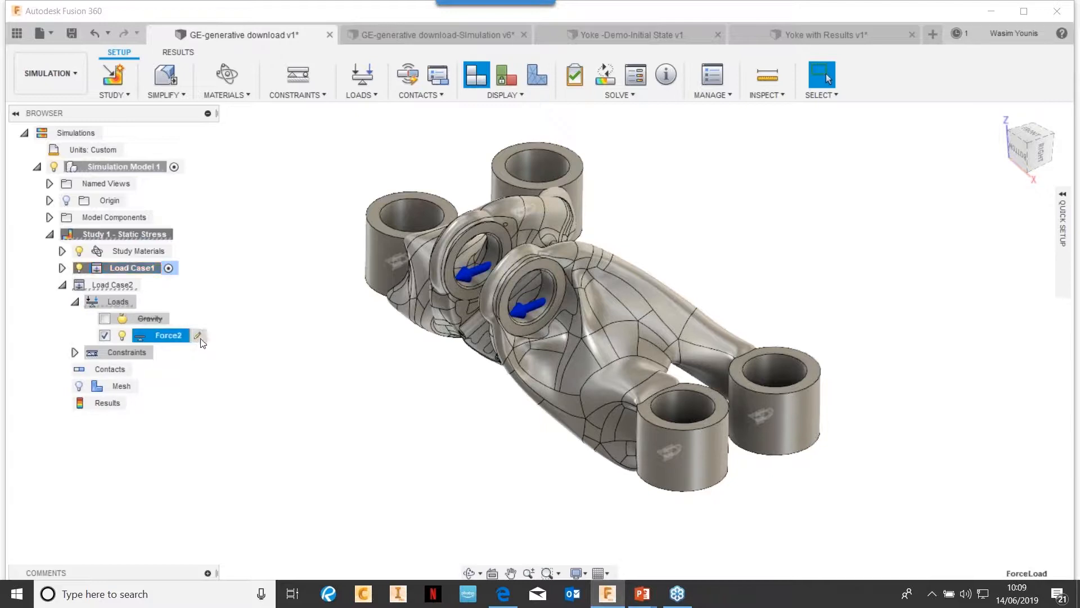
left_click(199, 338)
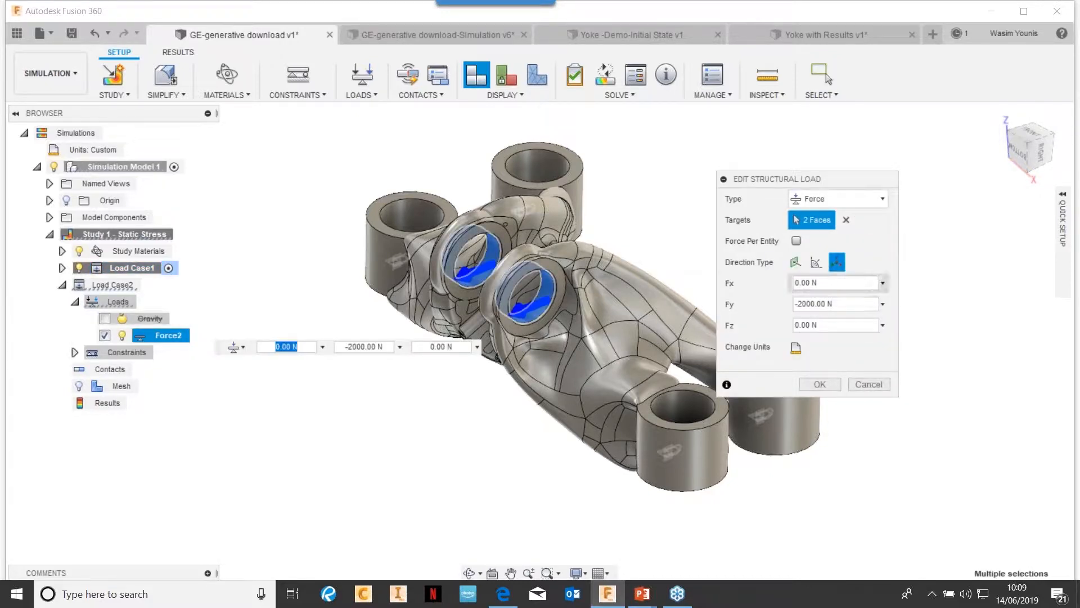
left_click(805, 326)
type("2")
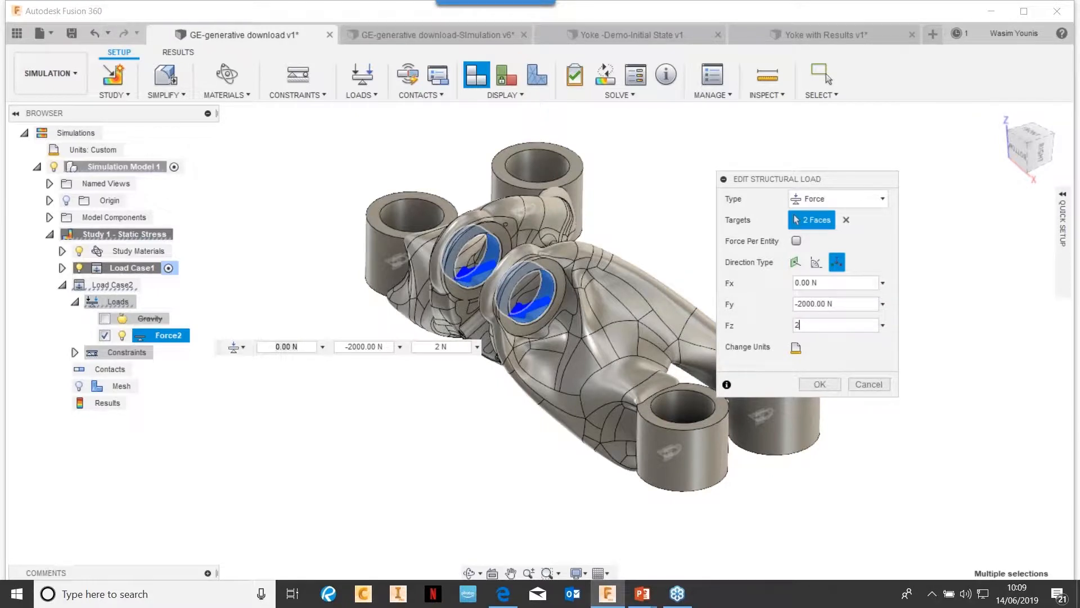
type("-2000")
left_click_drag(854, 301, 769, 306)
type("0")
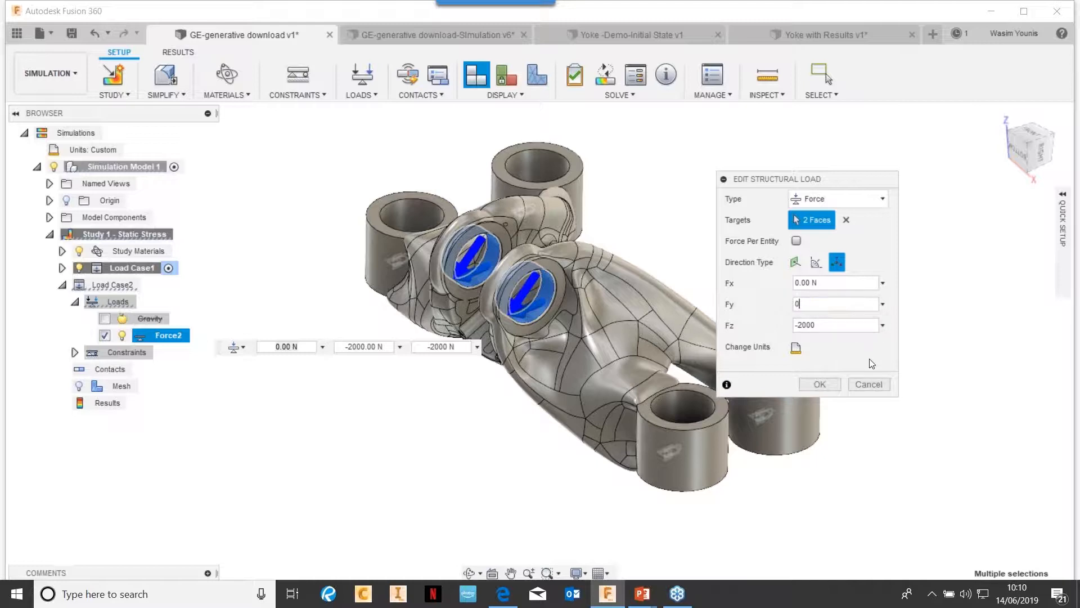
key("shift+Tab")
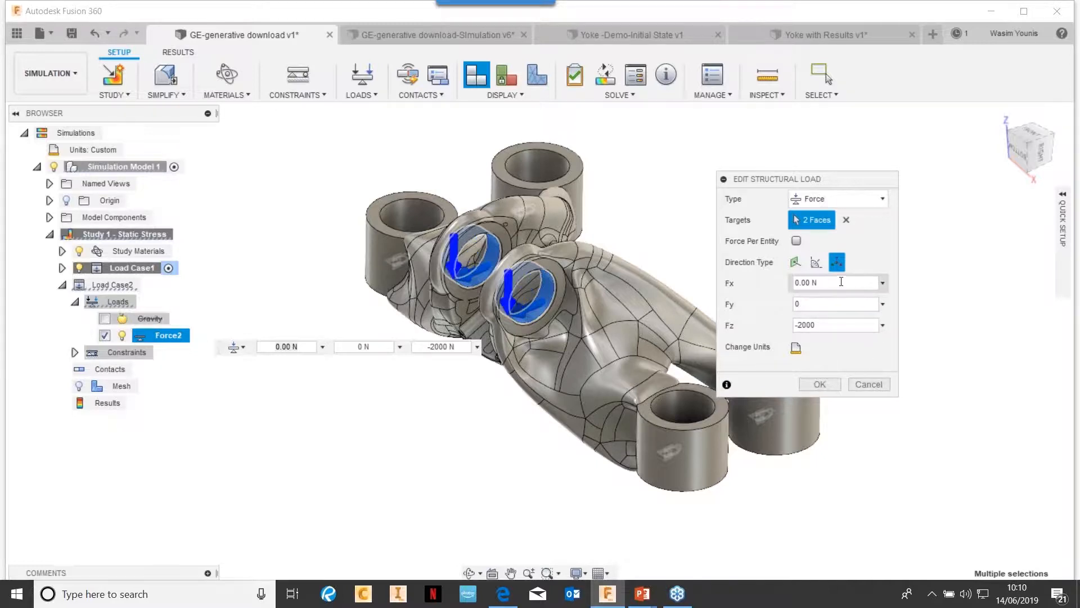
left_click(820, 384)
Activate Load Case2 and examine the direction of its force on the lugs
middle_click_drag(497, 484, 417, 475, "shift")
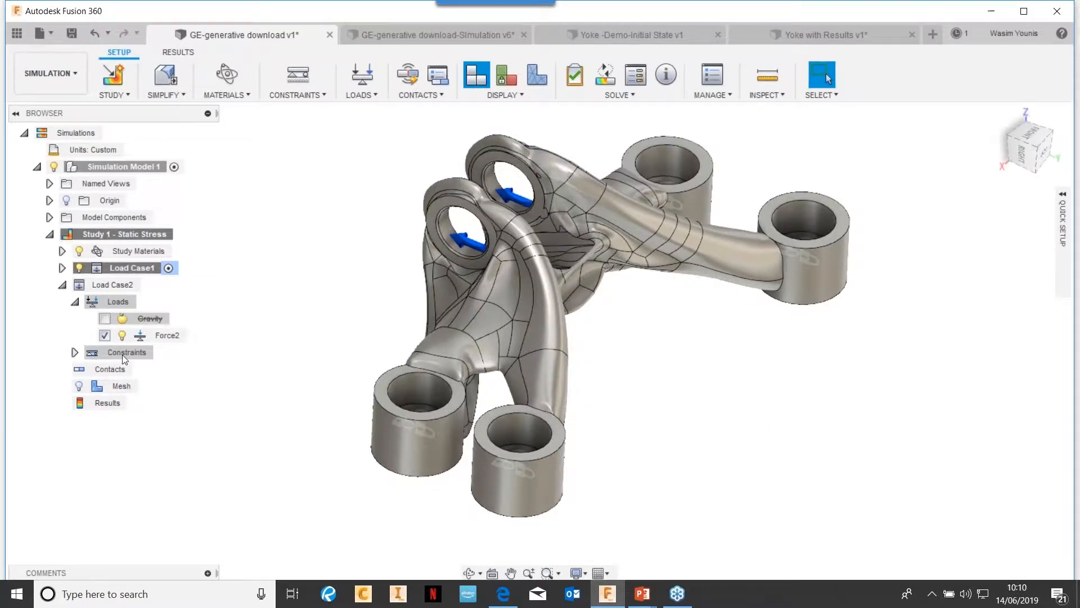
left_click(168, 284)
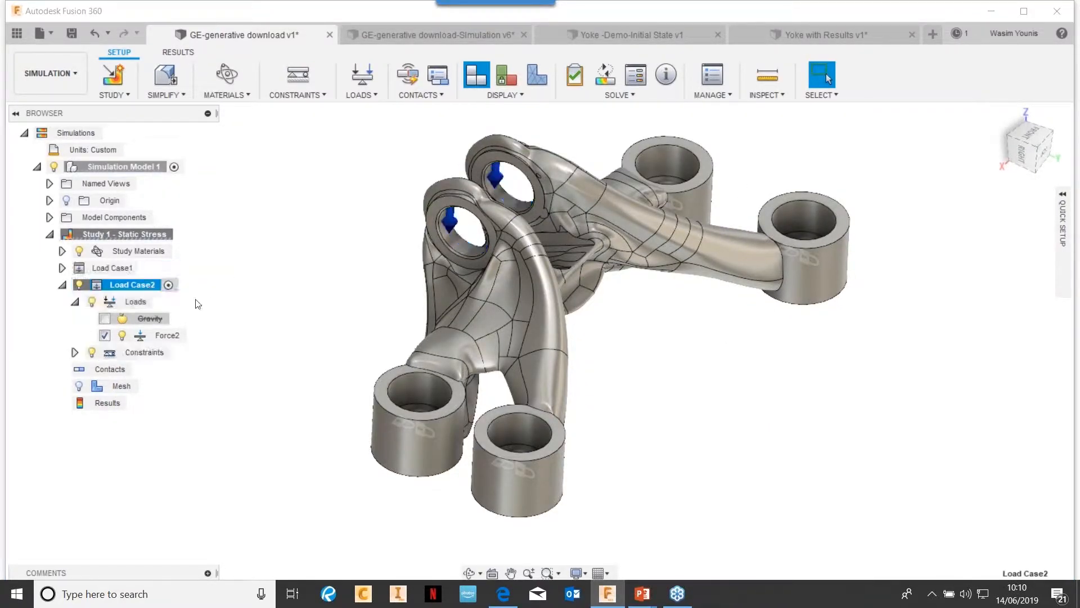
middle_click_drag(504, 329, 720, 281)
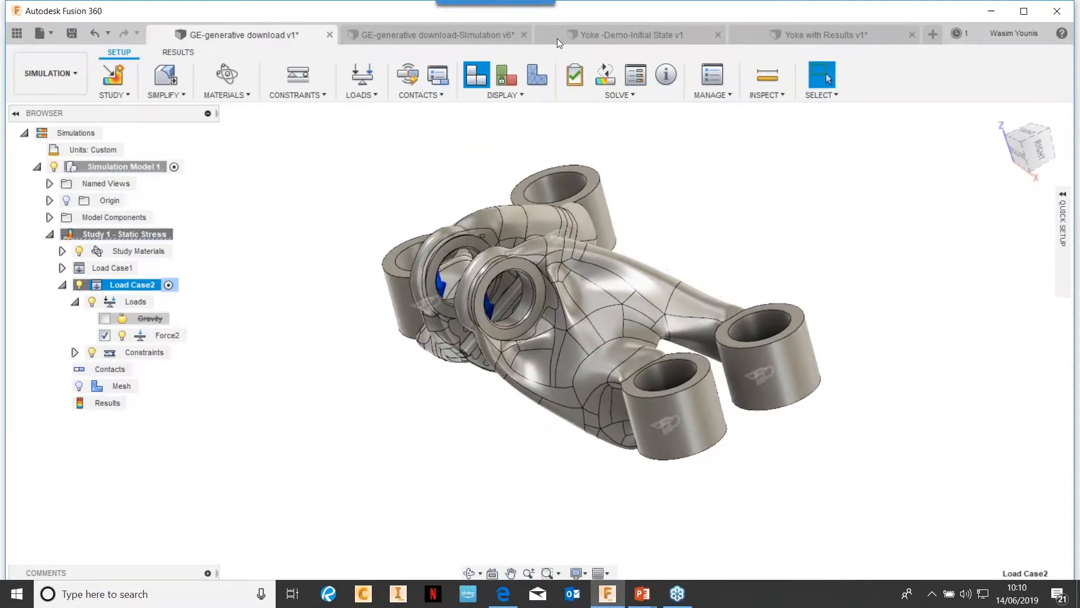
Generate the bracket's mesh and inspect the elements around the lugs and arms
left_click(538, 89)
left_click(591, 315)
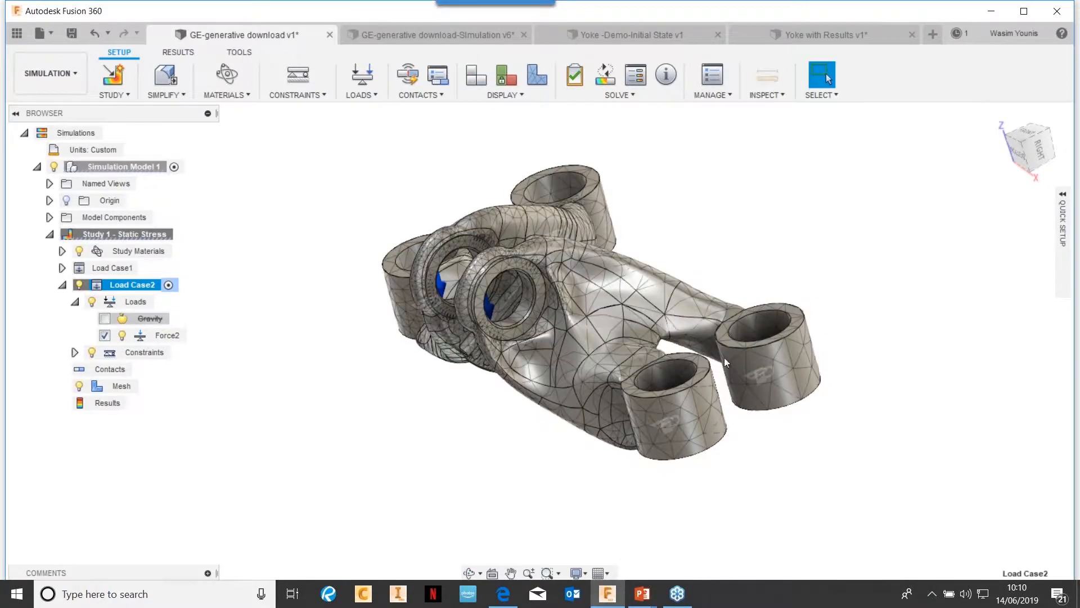
middle_click_drag(473, 548, 559, 353, "shift")
scroll(559, 353, "up", 5)
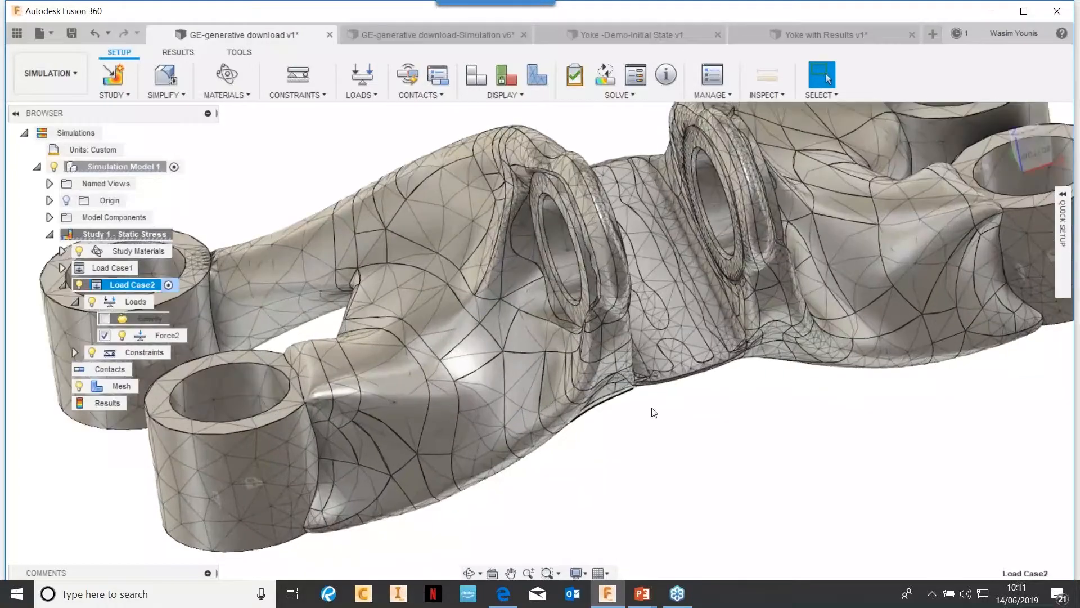
scroll(661, 411, "down", 5)
middle_click_drag(733, 429, 664, 428, "shift")
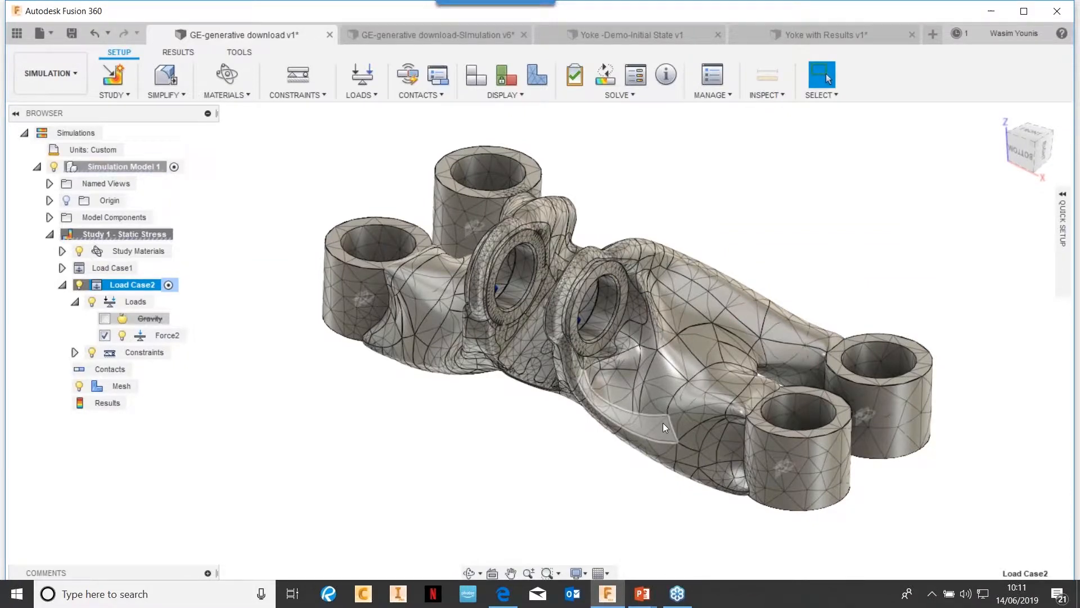
Run the study's pre-check and review the cloud and local solve options without starting the solve
left_click(574, 81)
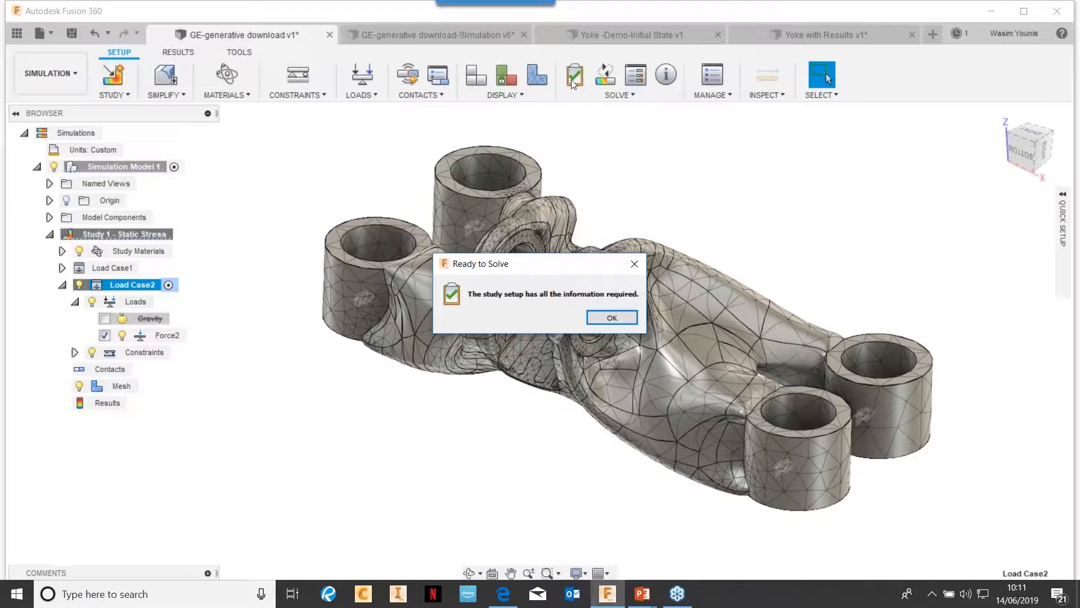
left_click(610, 318)
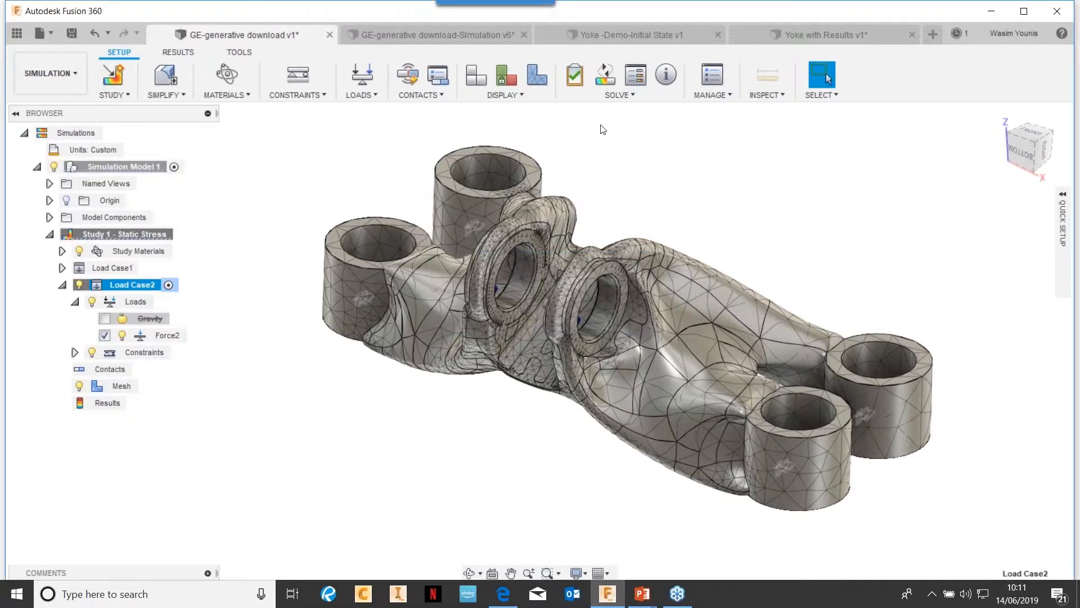
left_click(605, 74)
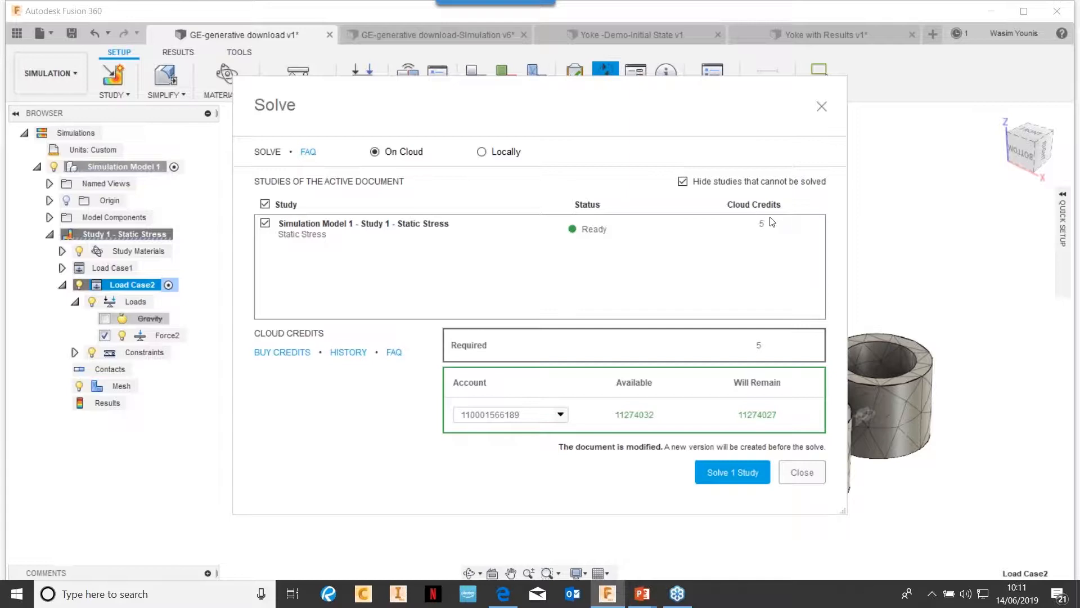
left_click(482, 152)
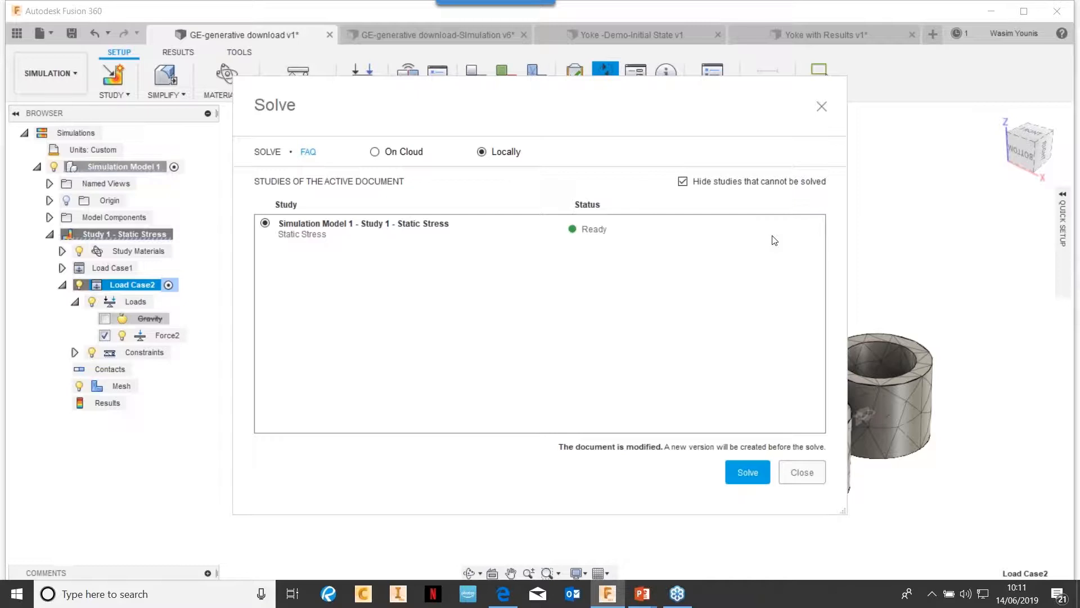
left_click(806, 472)
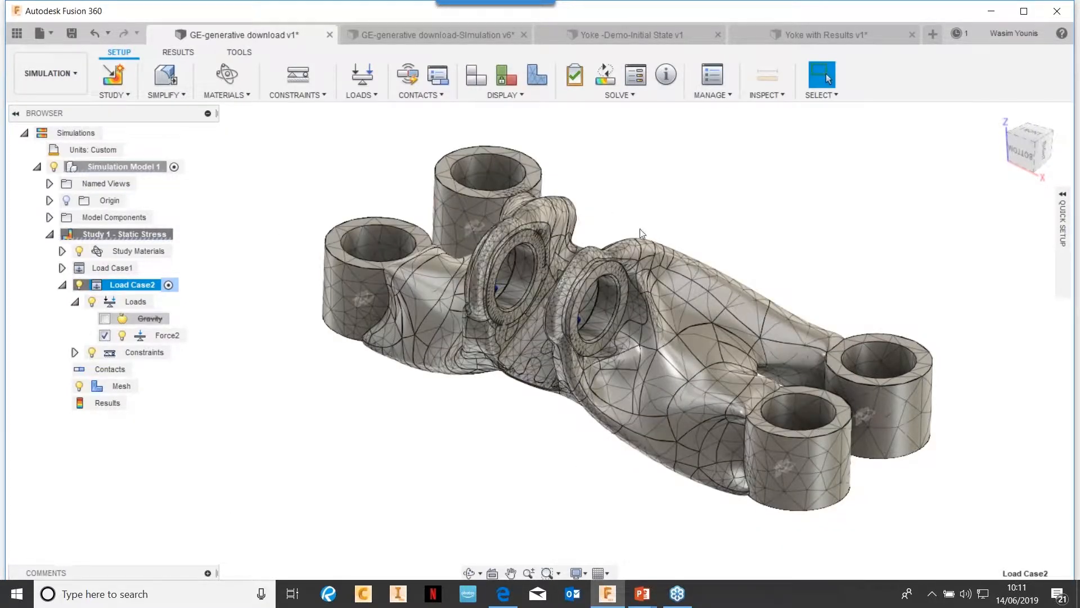
Switch to the solved GE-generative download-Simulation document and view the displacement results of Load Case1, Load Case2 and Load Case3
middle_click_drag(786, 203, 453, 85, "shift")
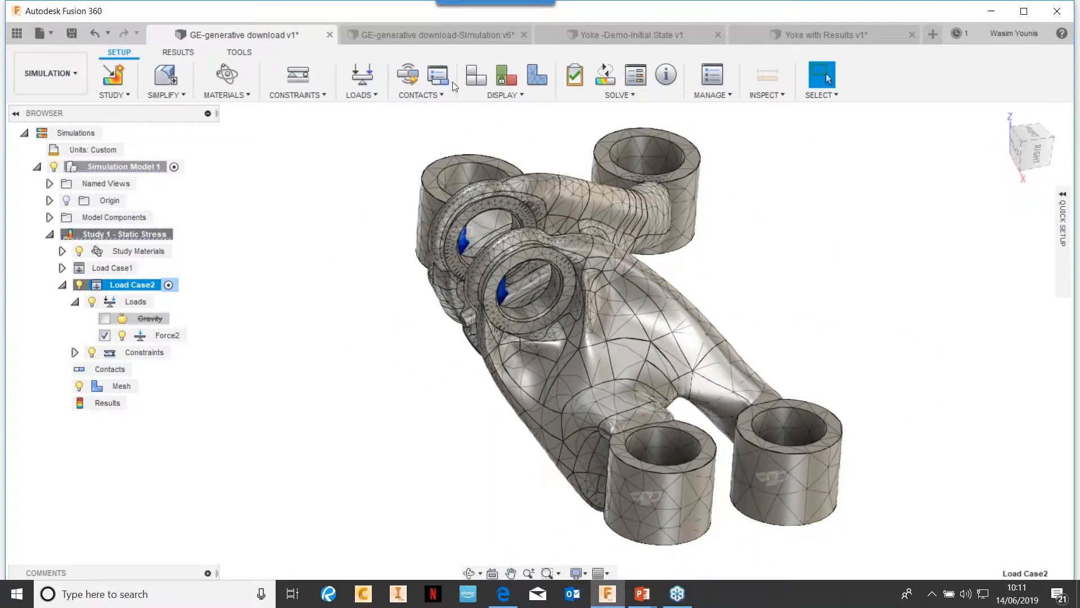
left_click(432, 34)
middle_click_drag(609, 220, 647, 197)
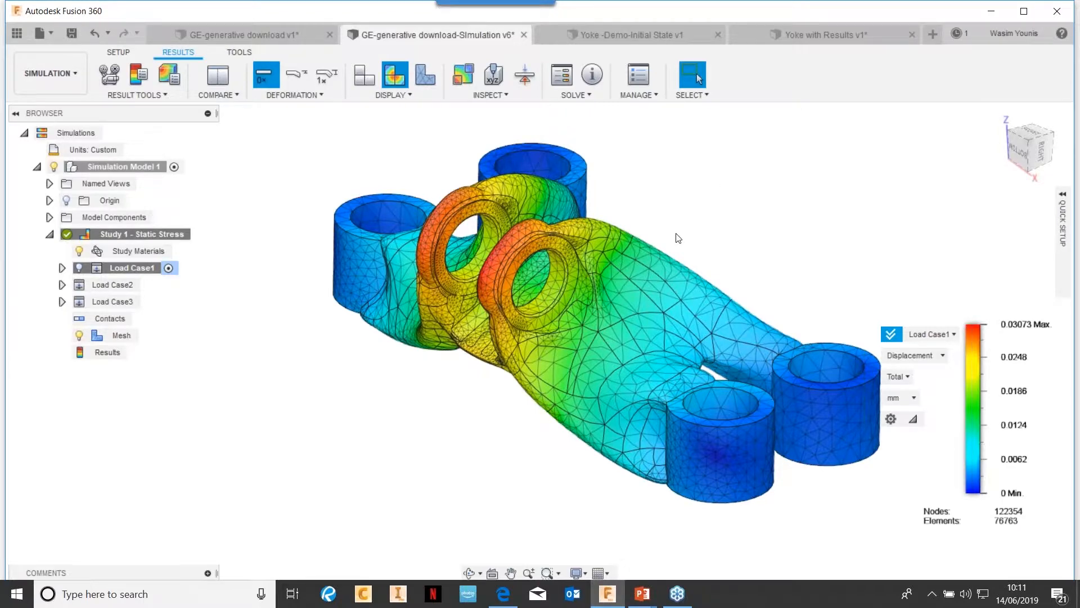
middle_click_drag(678, 238, 703, 304, "shift")
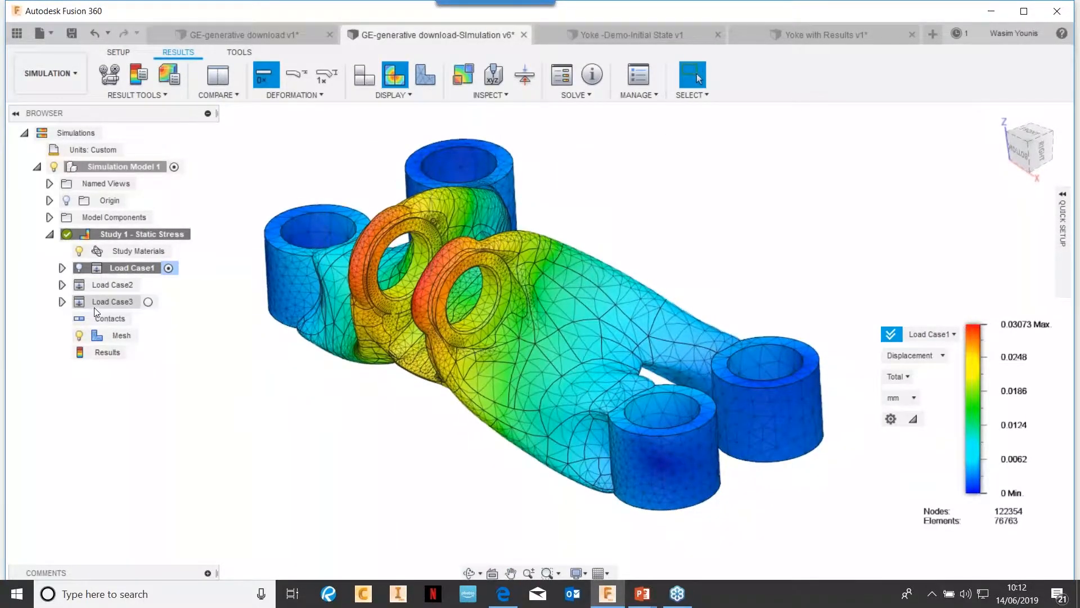
left_click(953, 335)
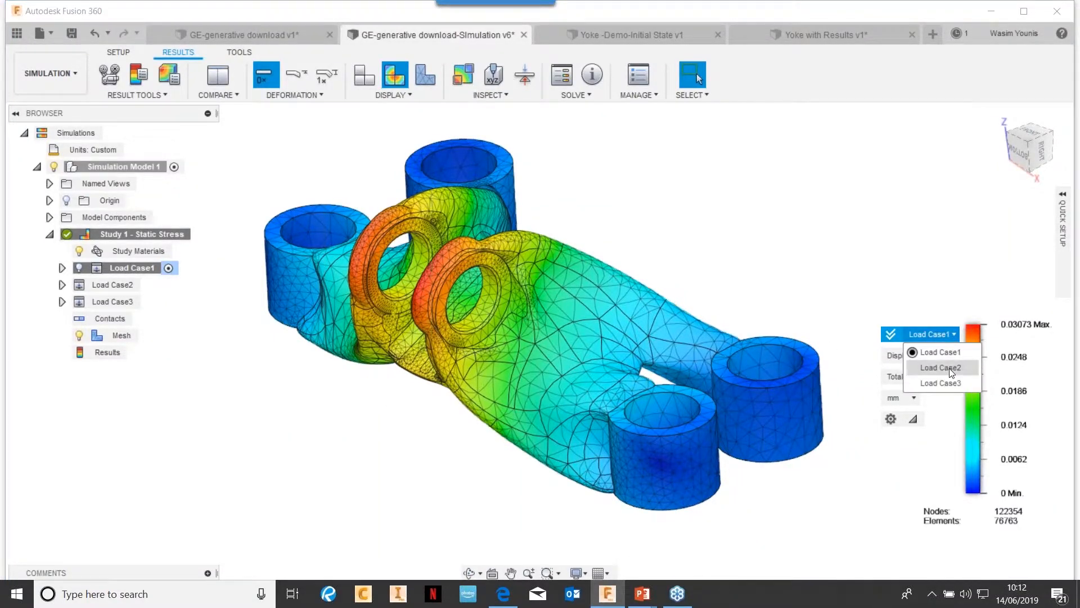
left_click(950, 368)
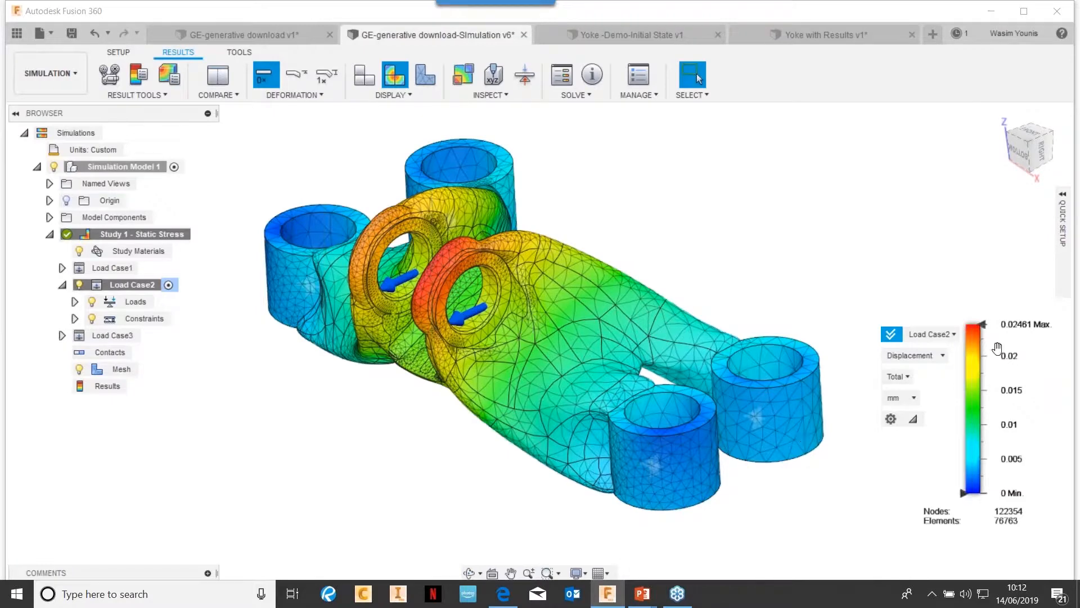
left_click(955, 338)
left_click(951, 382)
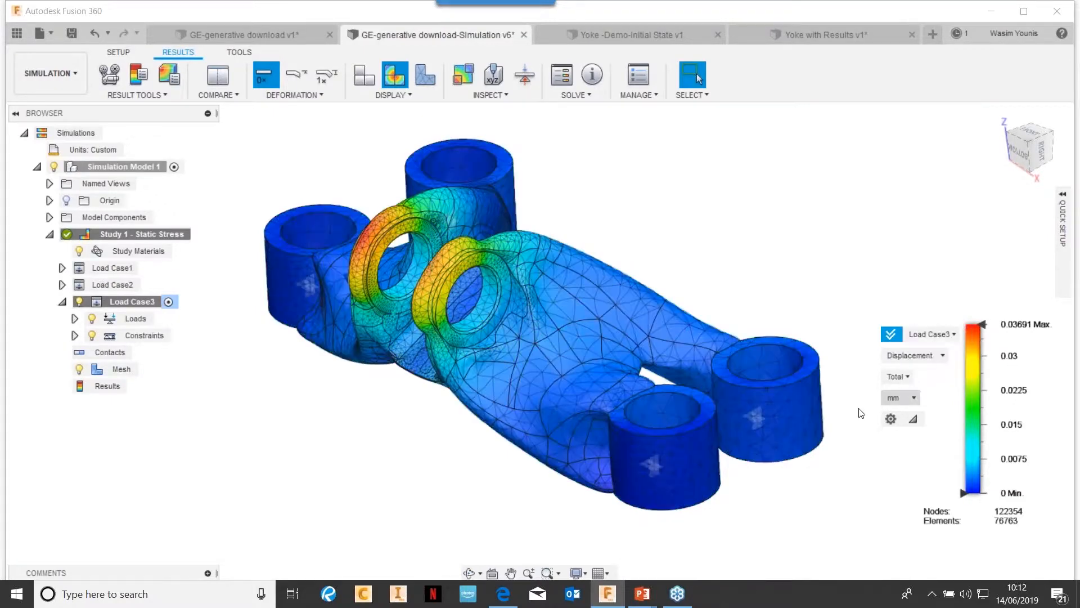
Switch the result plot to Von Mises stress for Load Case3 and view the same result for Load Case1
left_click(944, 356)
left_click(926, 389)
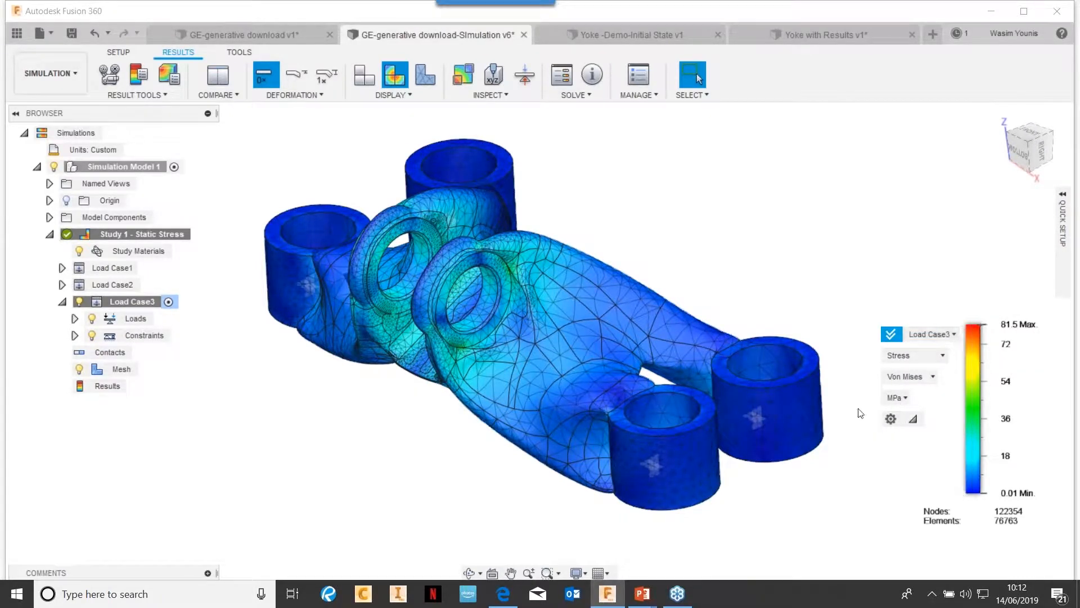
left_click(950, 341)
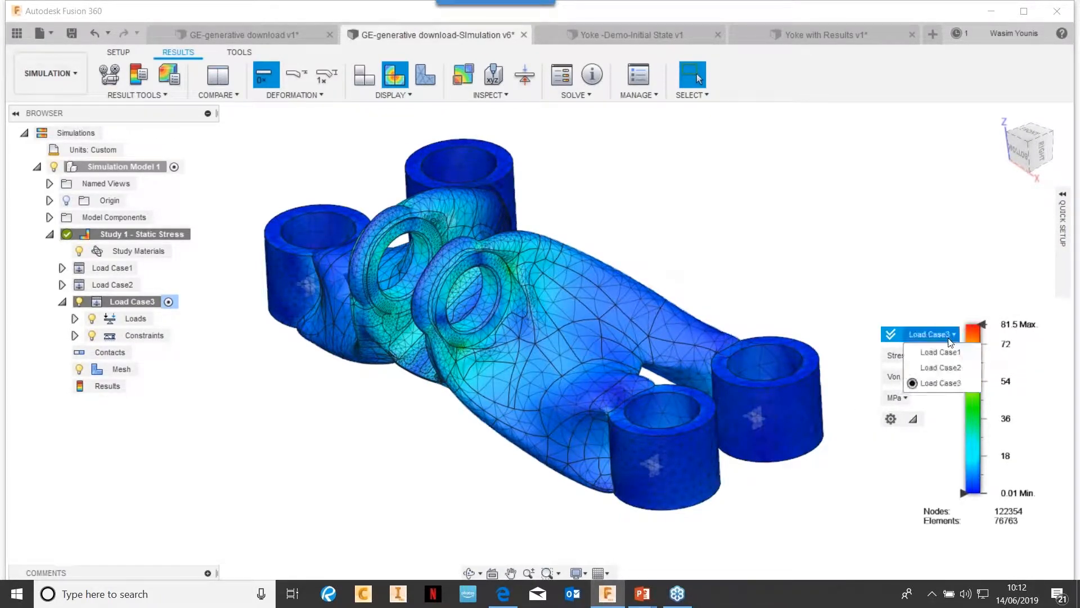
left_click(939, 352)
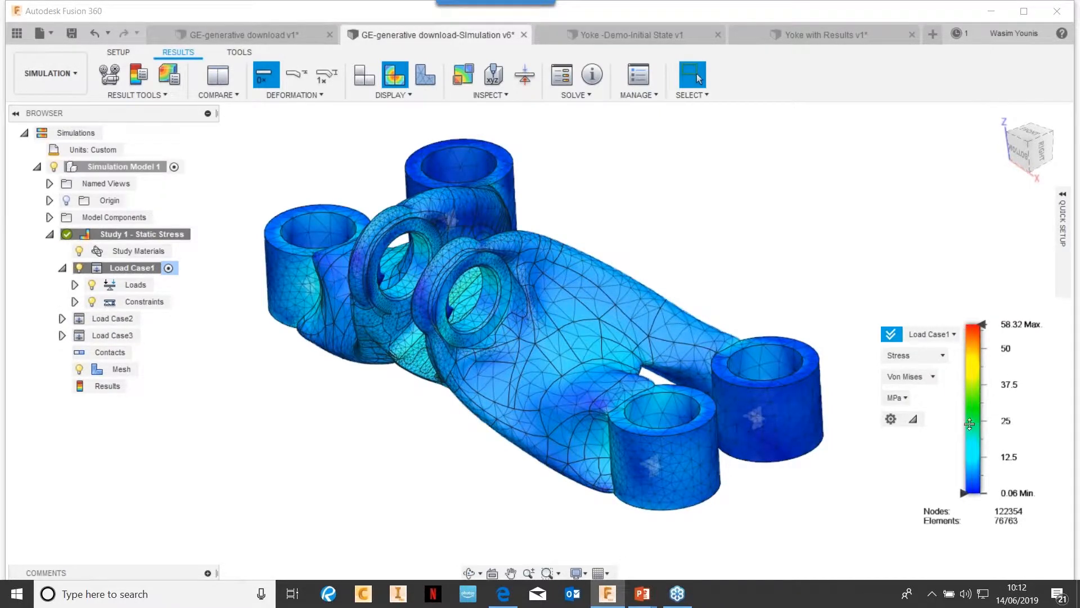
Set the legend's color transition to Banded and refine the stress legend to divisions of 6.6 MPa
left_click_drag(970, 423, 969, 384)
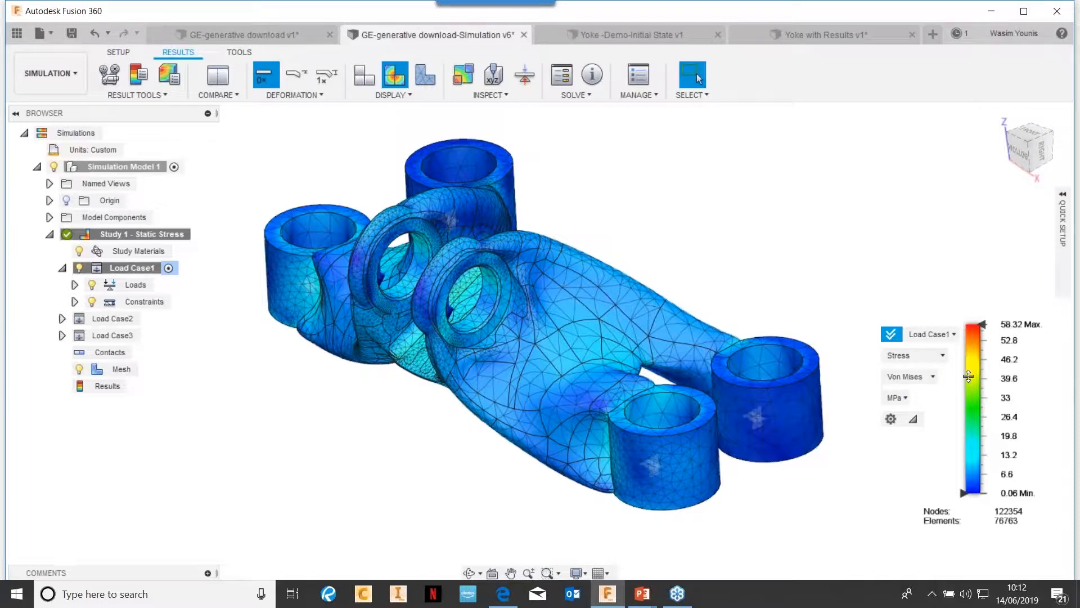
left_click(891, 419)
left_click_drag(1012, 195, 802, 126)
left_click(805, 188)
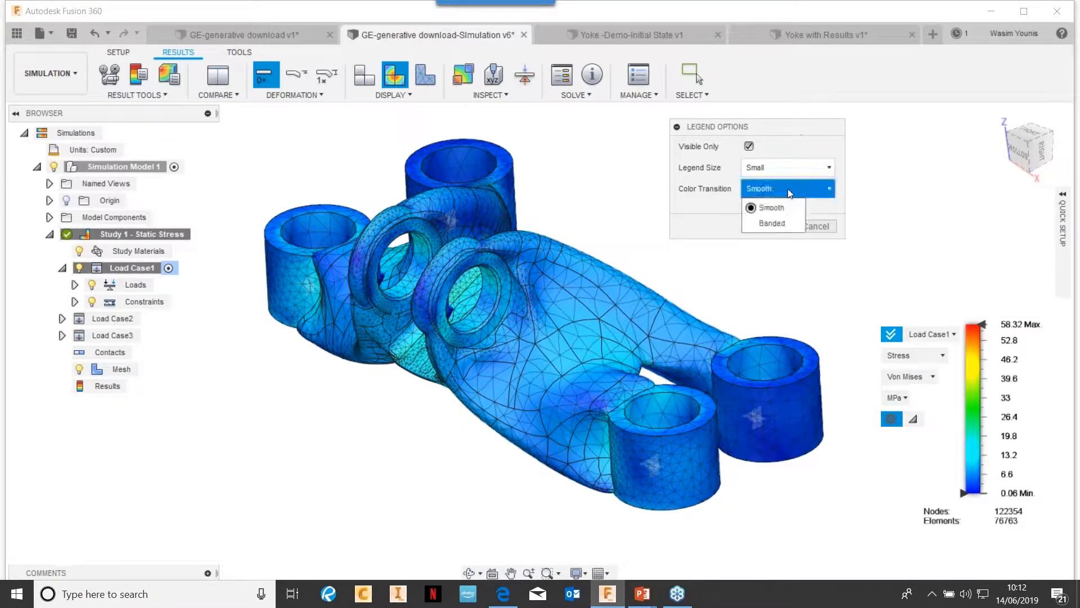
left_click(766, 219)
left_click(768, 226)
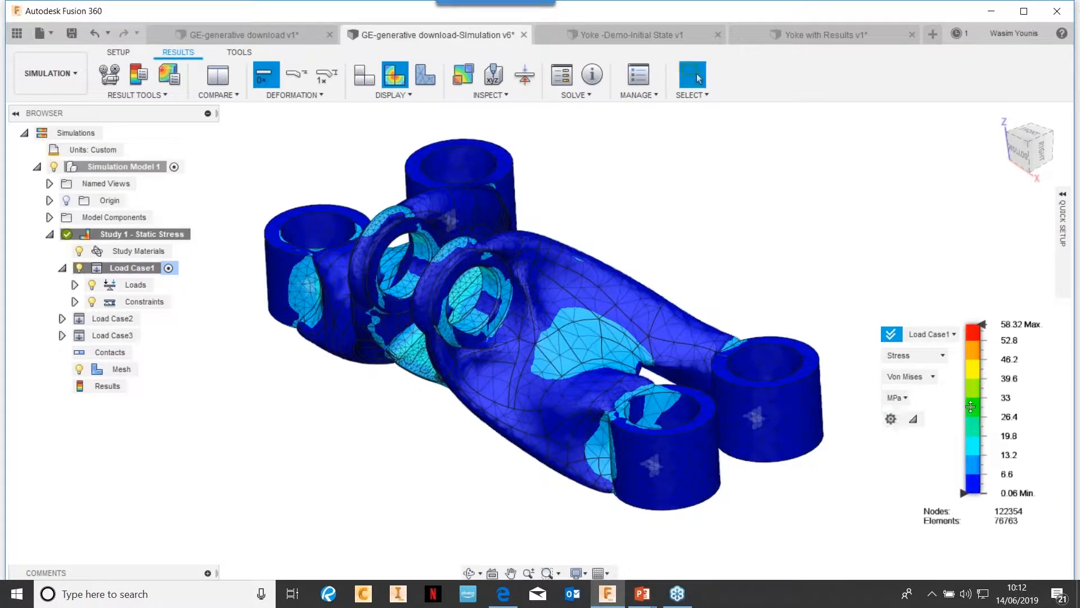
mouse_move(973, 401)
left_mouse_down()
mouse_move(973, 426)
mouse_move(973, 390)
left_mouse_up()
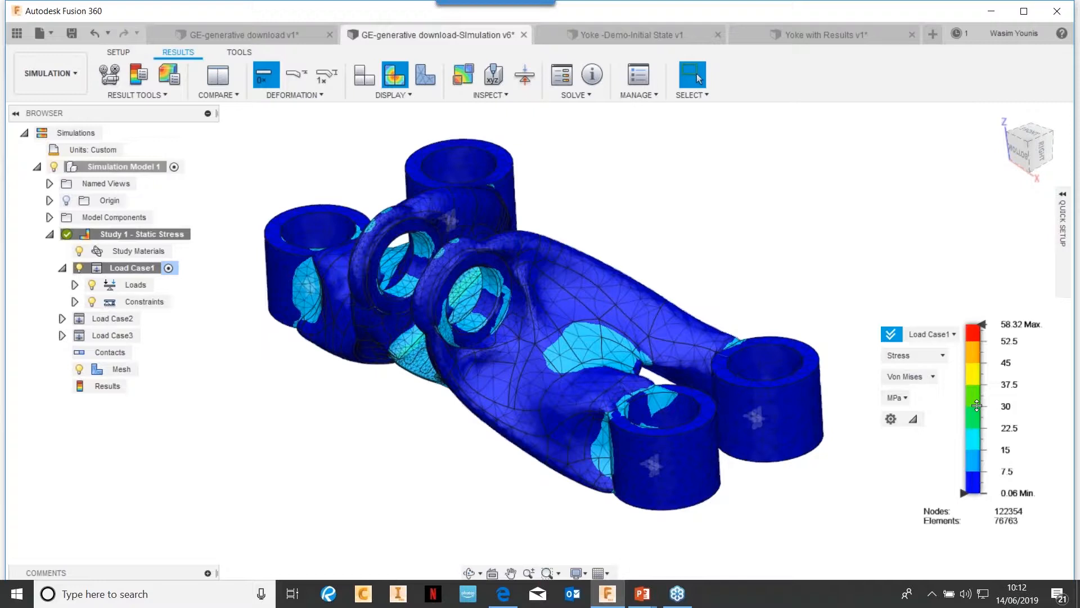
mouse_move(977, 405)
left_mouse_down()
mouse_move(976, 428)
mouse_move(975, 405)
left_mouse_up()
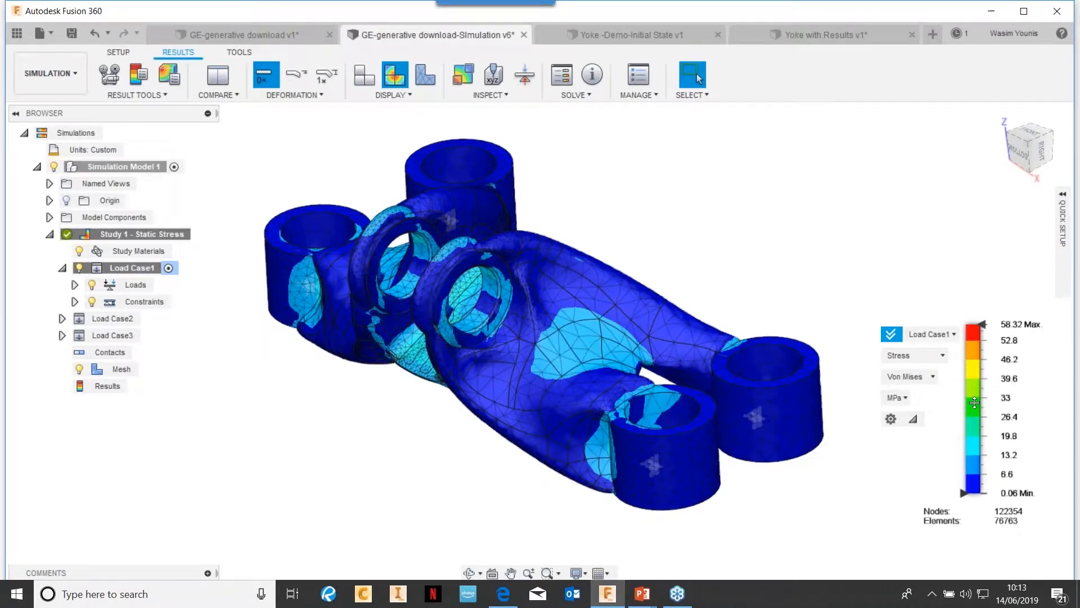
Show the total displacement for Load Case1 and coarsen its legend to divisions of 0.008 mm
left_click(942, 356)
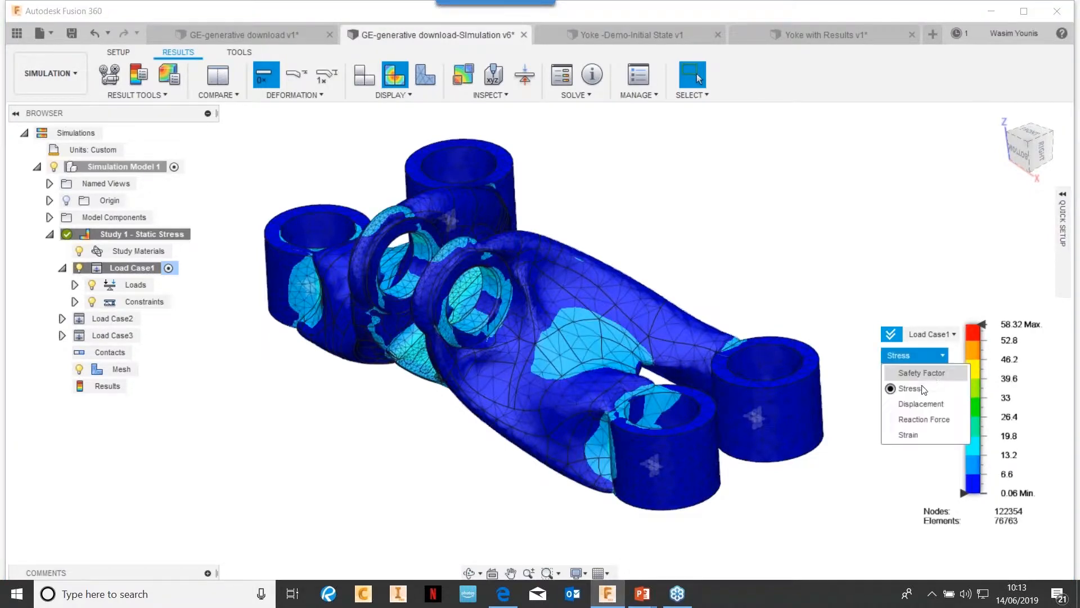
left_click(918, 403)
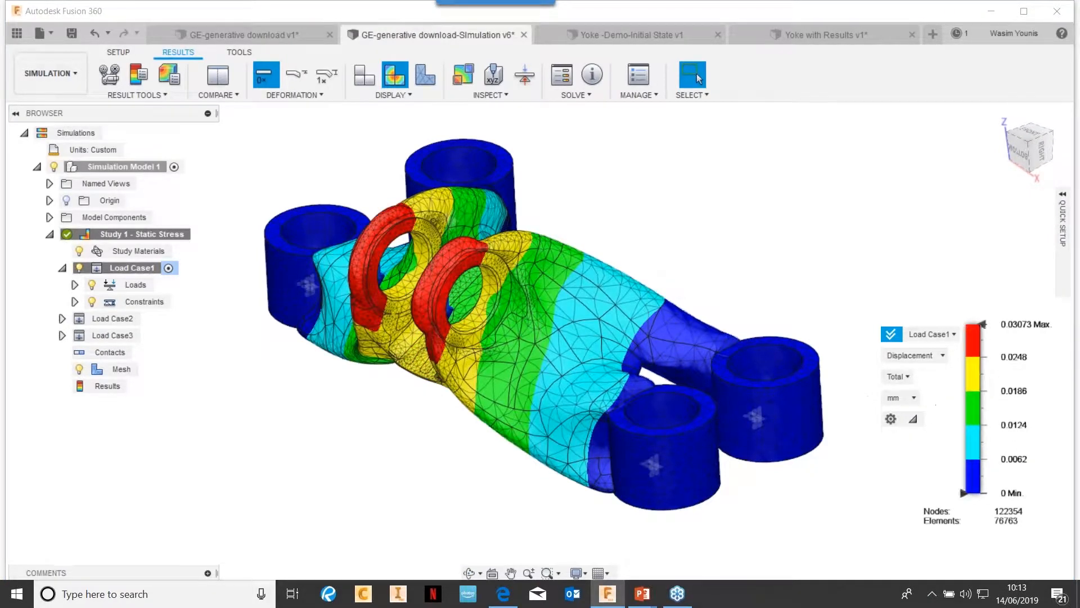
mouse_move(976, 415)
left_mouse_down()
mouse_move(976, 380)
mouse_move(976, 412)
mouse_move(977, 403)
left_mouse_up()
Show the safety factor for Load Case1 with its minimum and maximum labels and inspect where they sit on the bracket
left_click(943, 355)
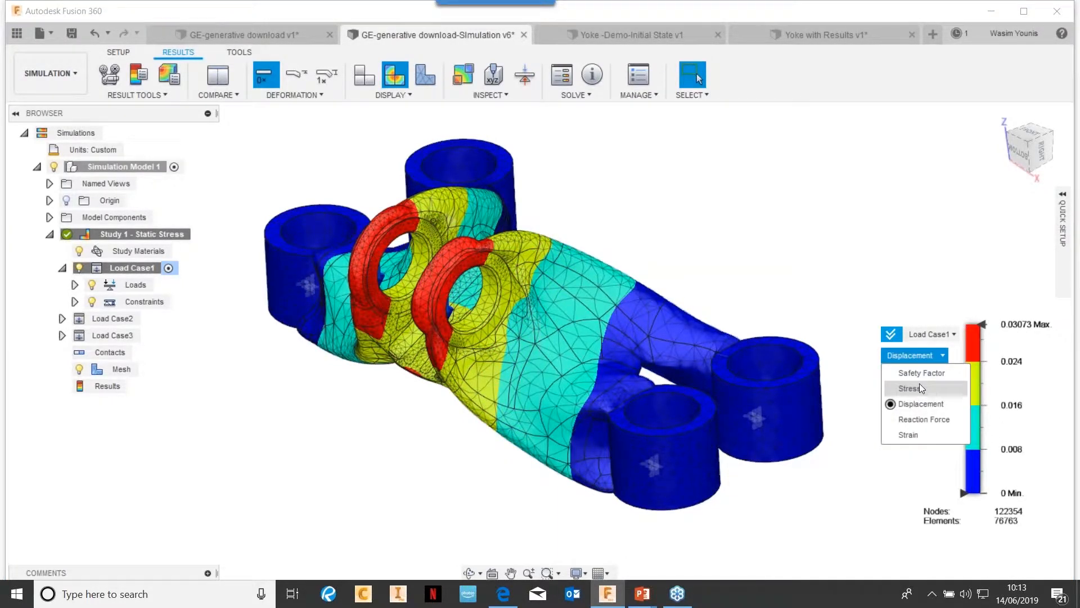
left_click(923, 373)
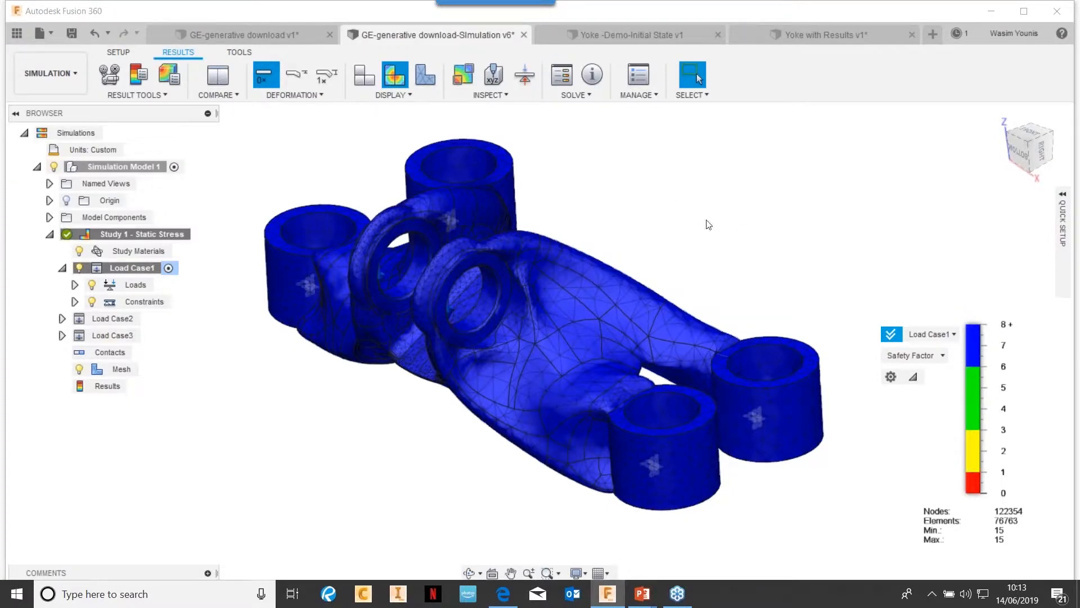
left_click(509, 96)
left_click(494, 127)
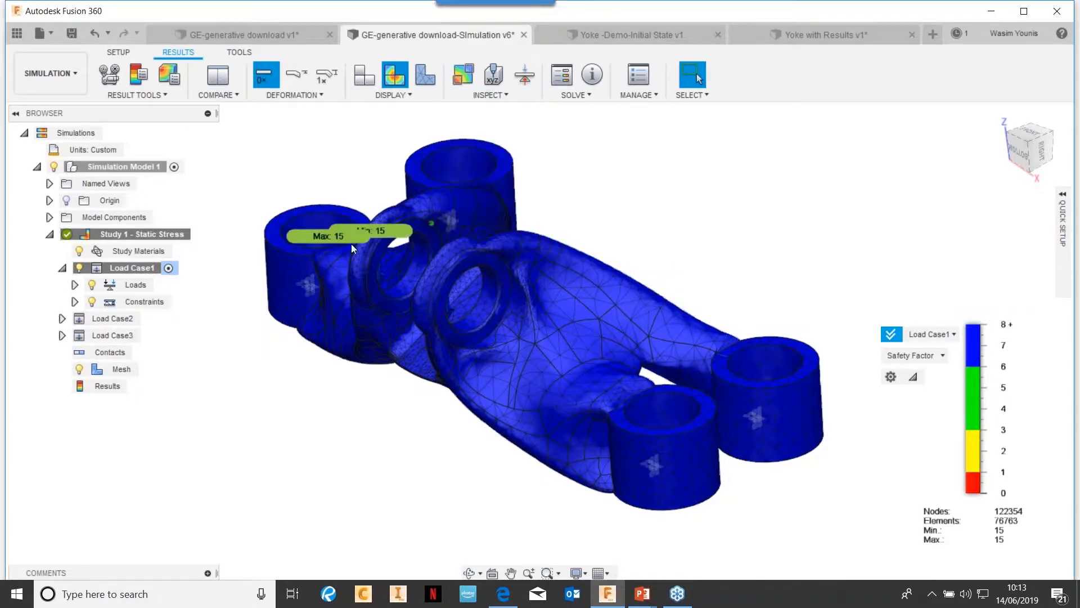
middle_click_drag(571, 450, 530, 440, "shift")
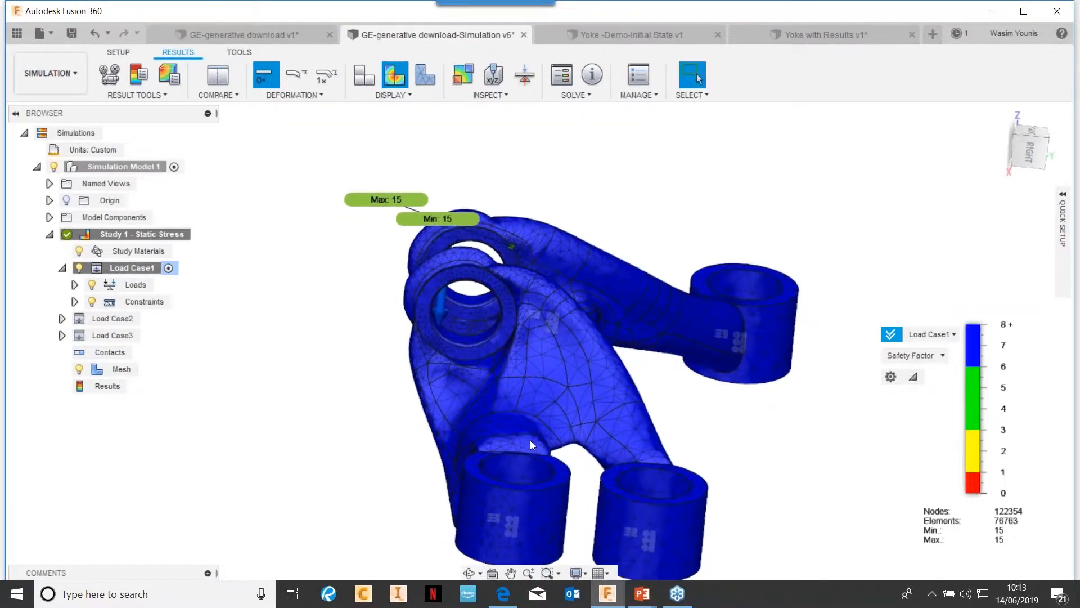
middle_click_drag(659, 445, 836, 377)
Switch the results to Load Case2 and display its Von Mises stress on the bracket
left_click(955, 335)
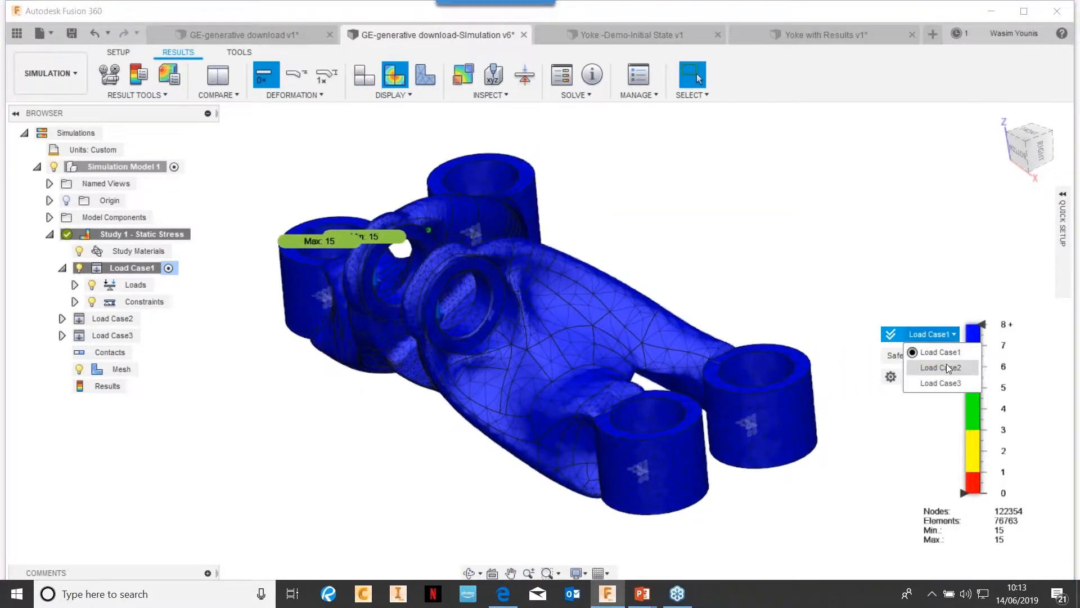
left_click(946, 363)
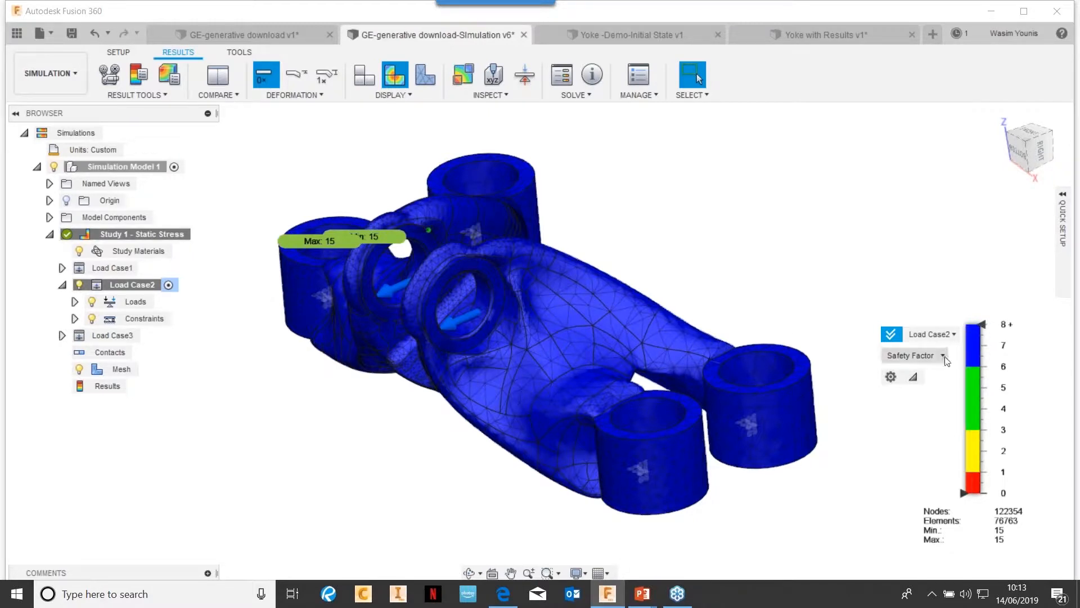
left_click(912, 355)
left_click(910, 389)
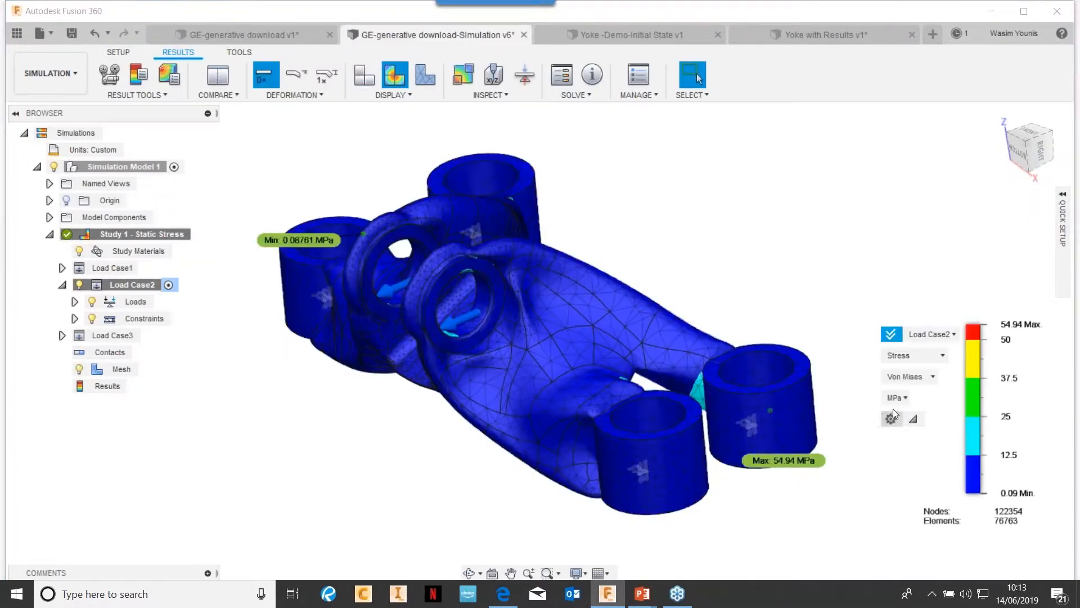
Try to set the color transition of the stress legend to Smooth
left_click(892, 418)
left_click(766, 189)
left_click(771, 208)
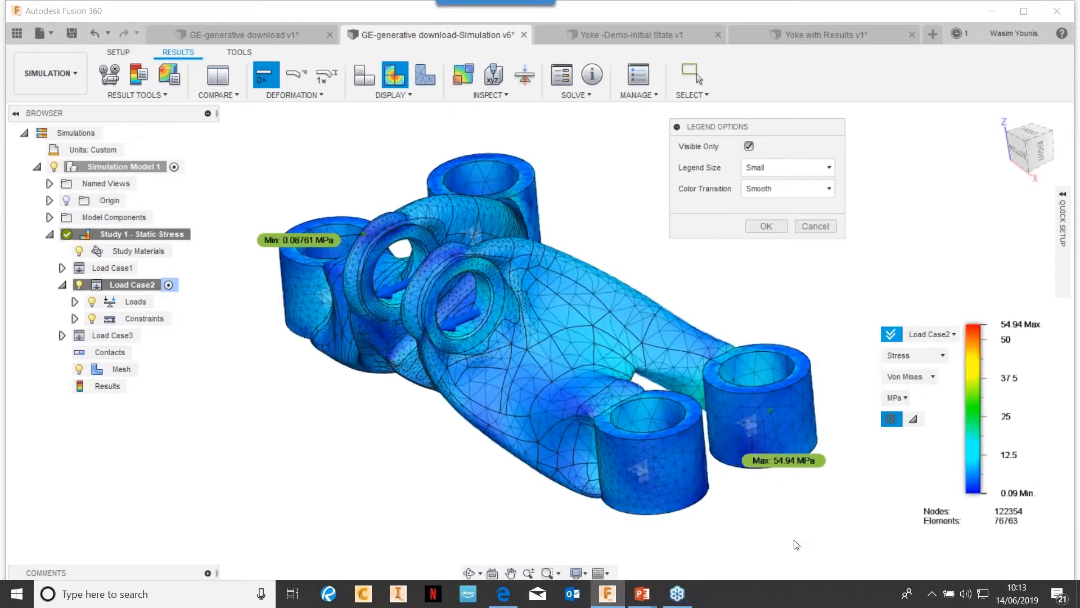
left_click(754, 226)
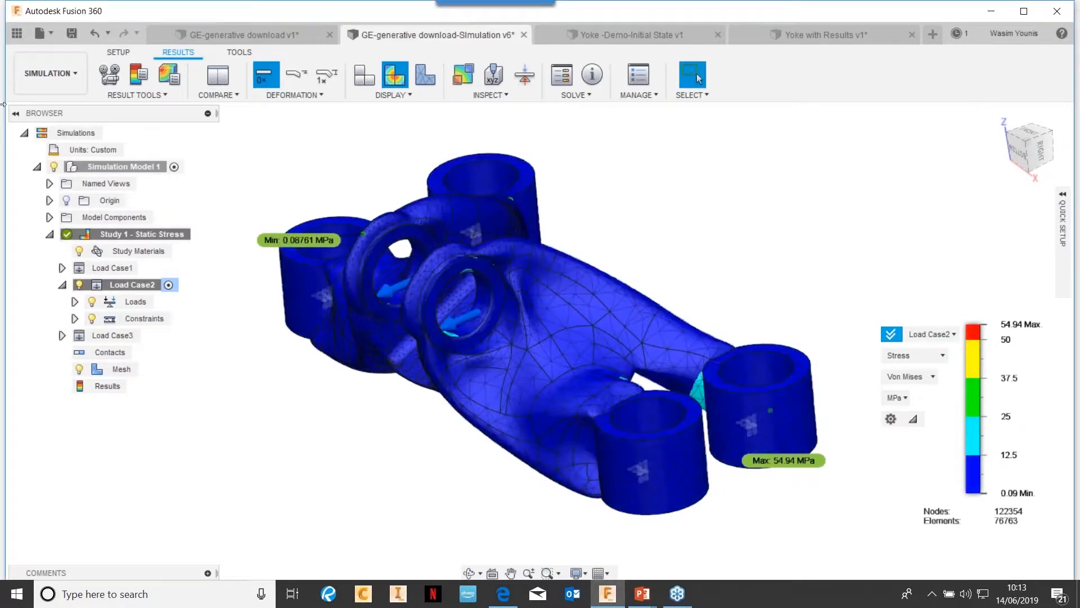
Compare the displacements of Load Case1 and Load Case3 side by side, collapse the browser tree and examine the lugs closely
left_click(218, 75)
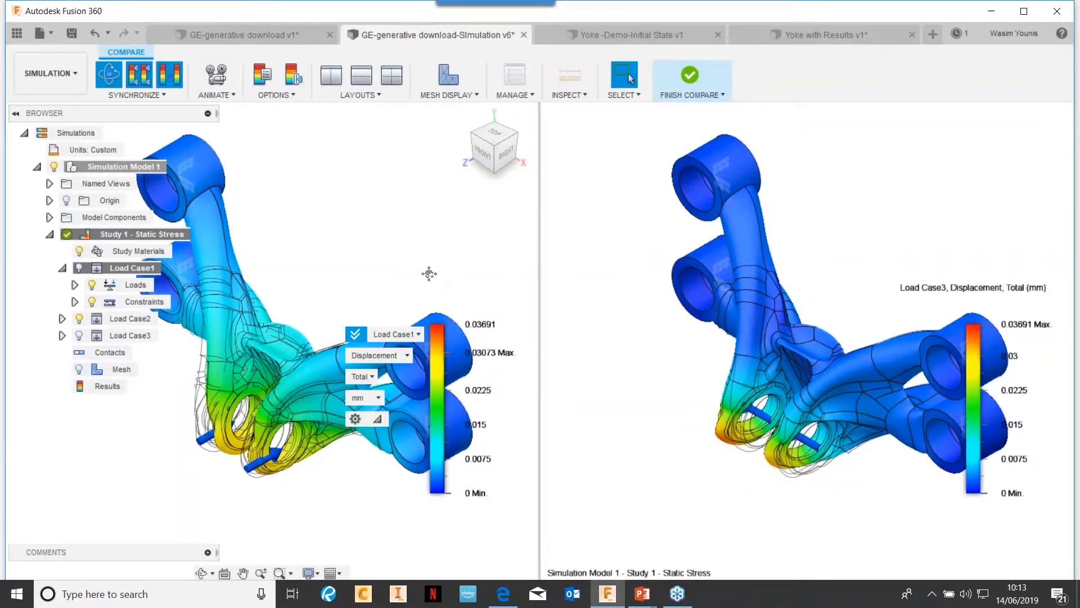
middle_click_drag(429, 274, 459, 264)
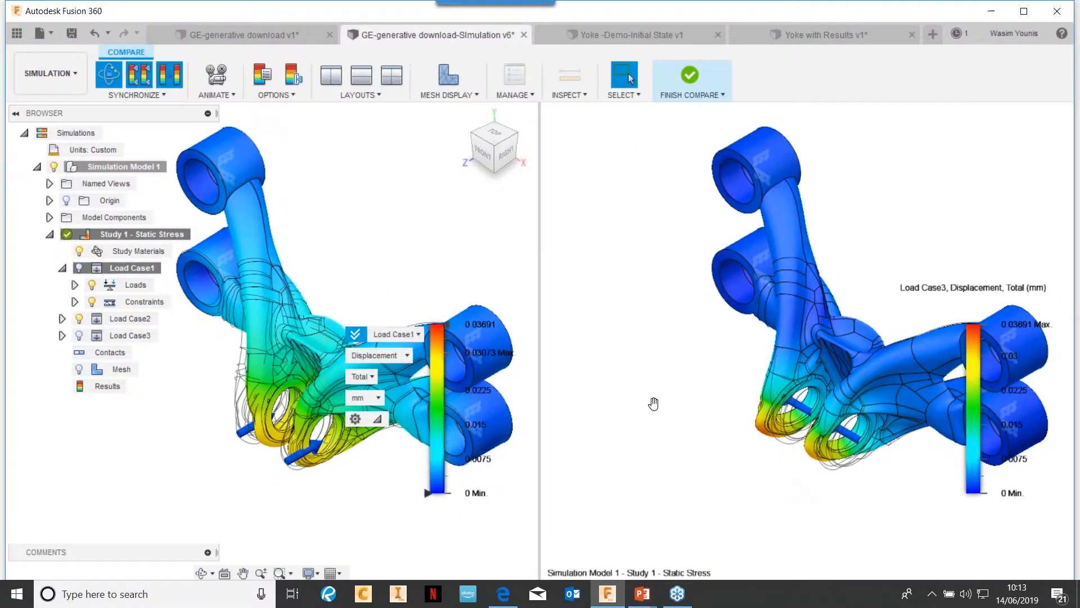
left_click(687, 415)
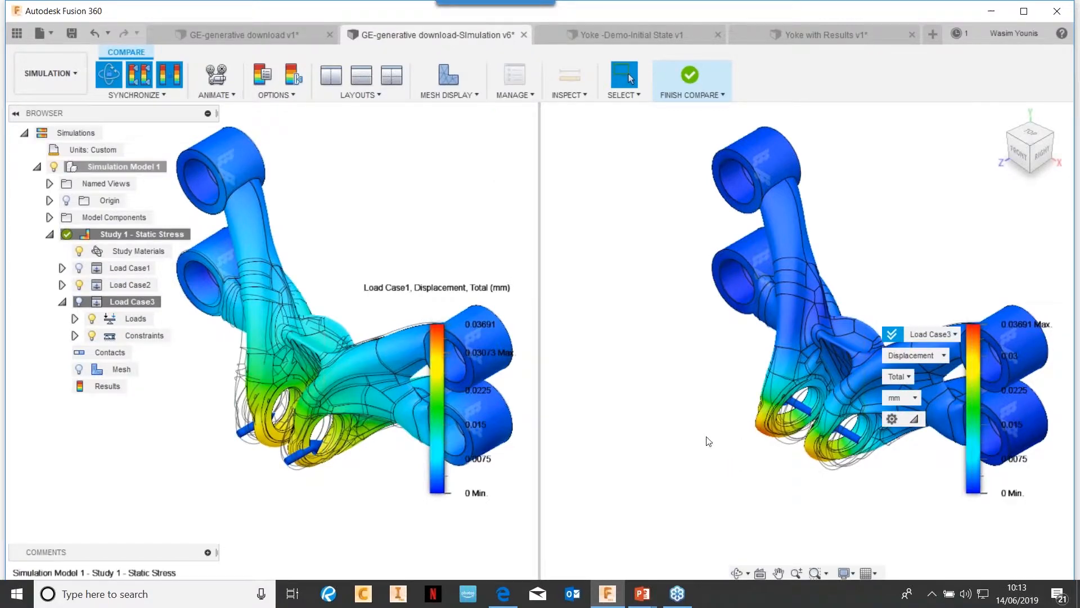
middle_click_drag(719, 429, 787, 308, "shift")
left_click(24, 133)
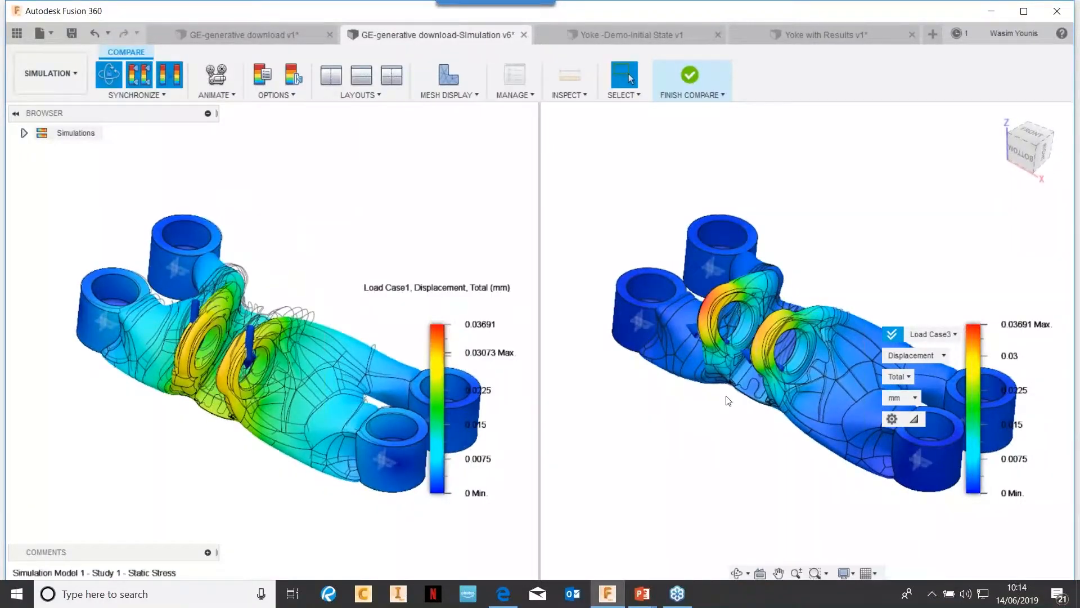
scroll(748, 313, "up", 5)
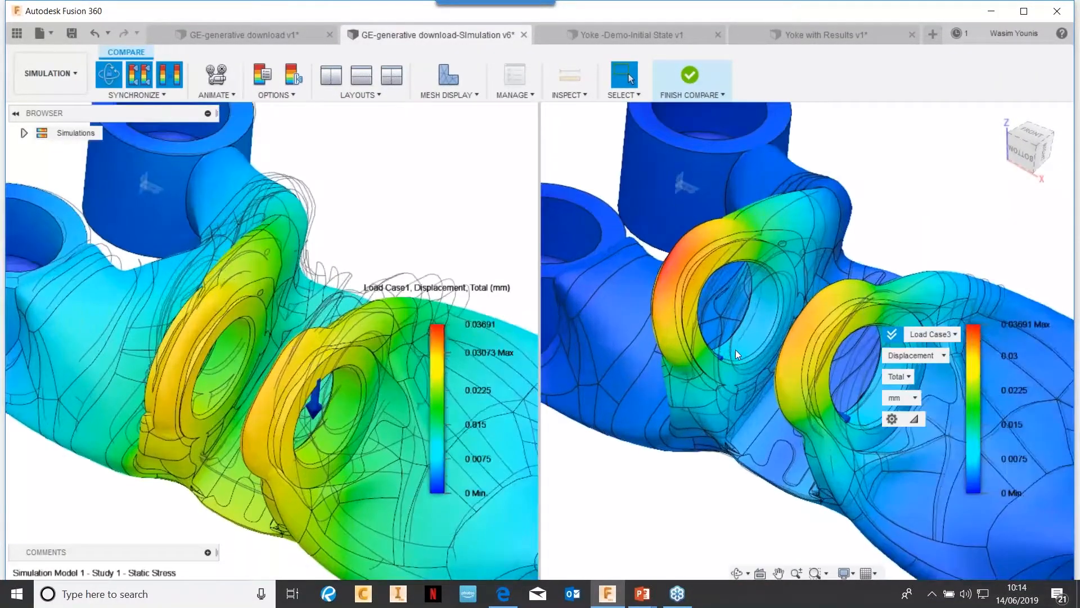
Switch the compared results of Load Case1 and Load Case3 from displacement to Von Mises stress
scroll(742, 362, "down", 5)
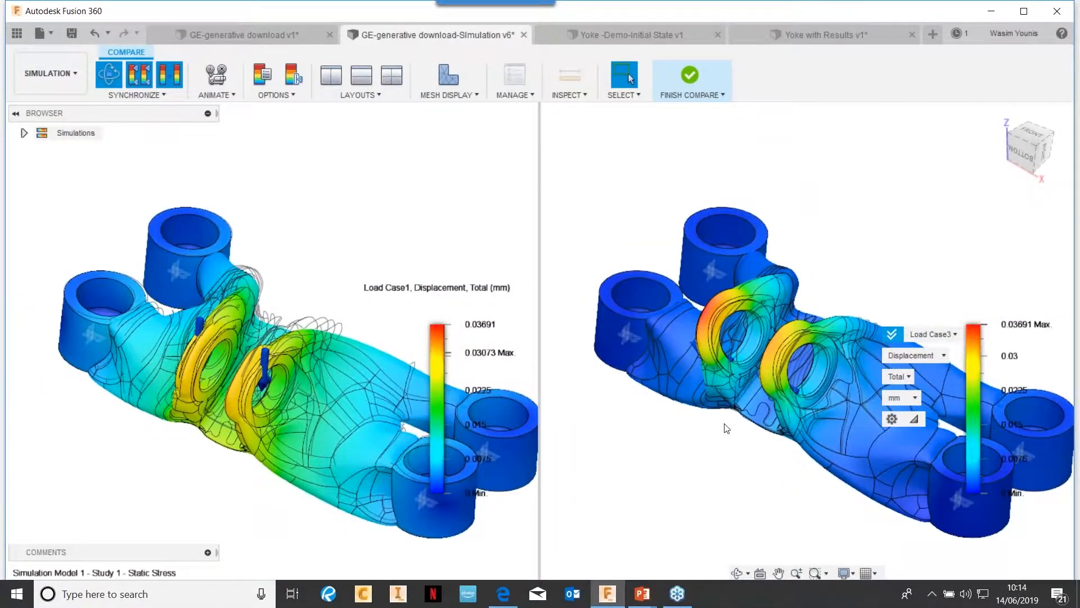
left_click(416, 340)
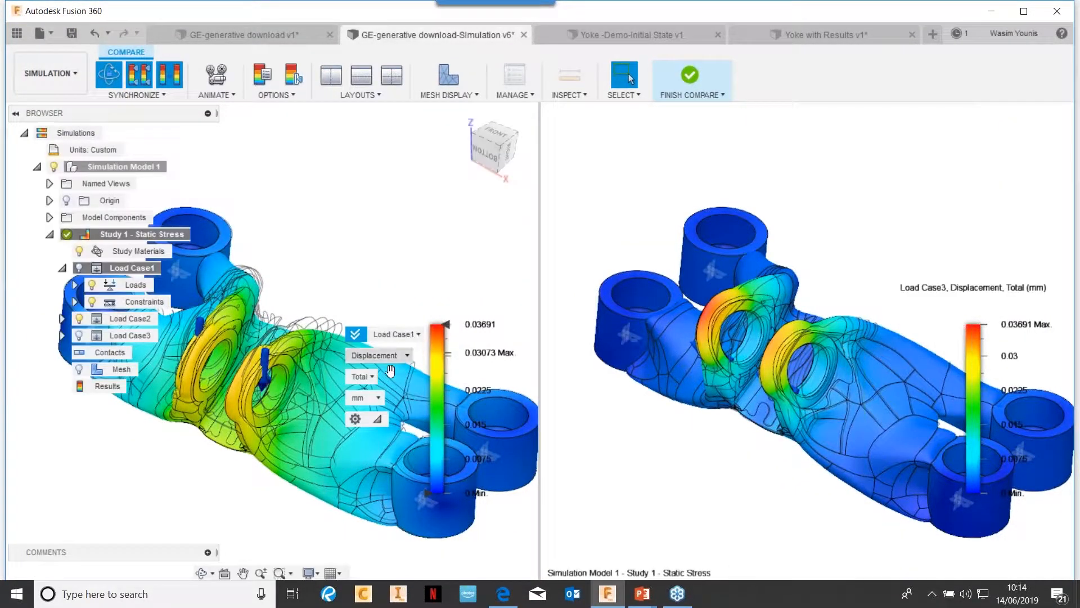
left_click(404, 356)
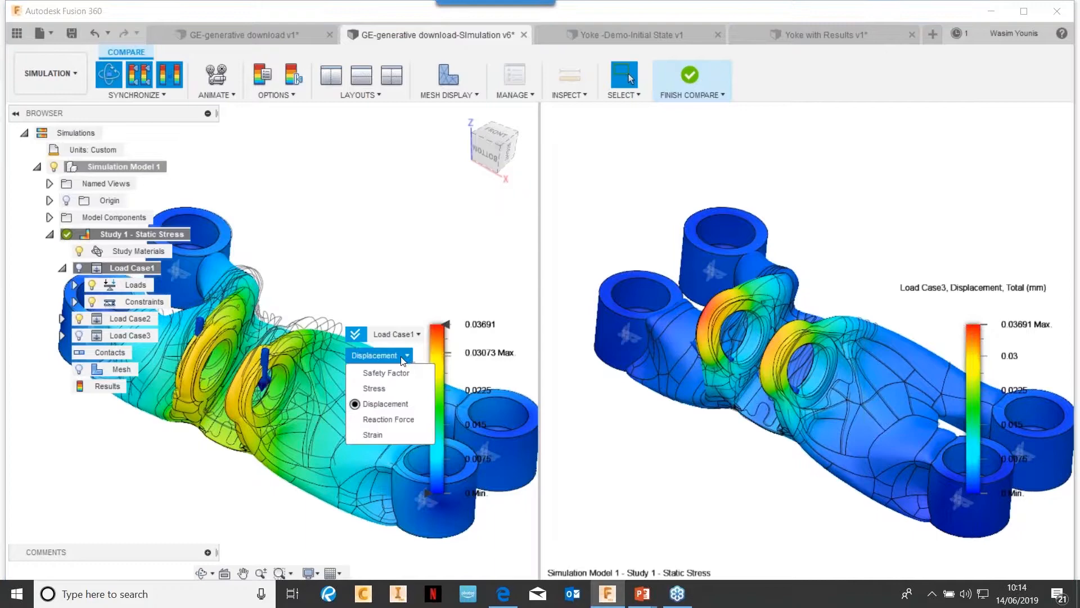
left_click(385, 387)
left_click(694, 453)
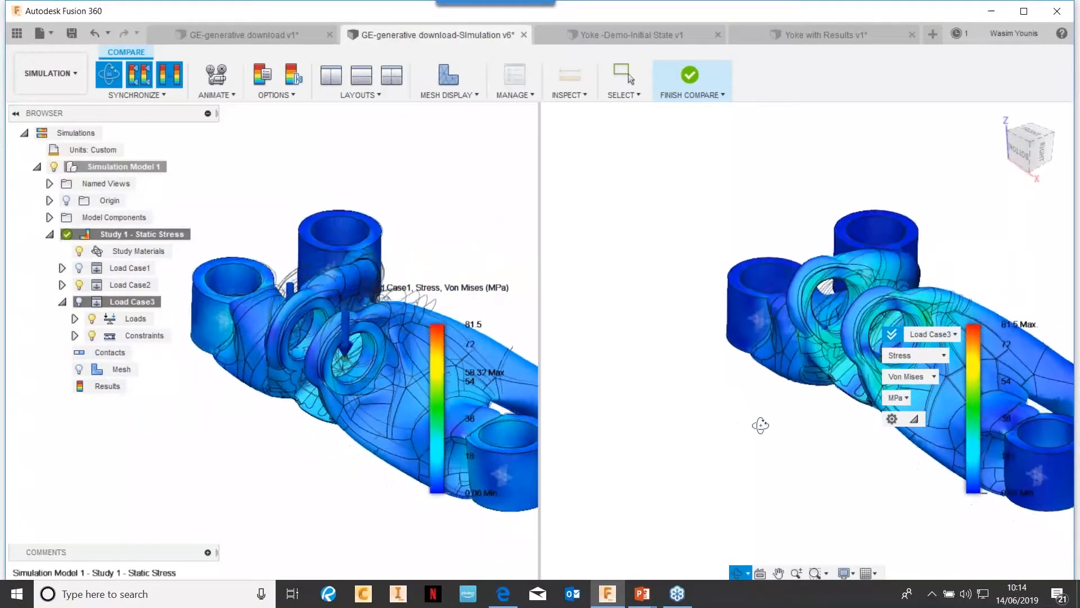
Compare the Von Mises stress of Load Case1 and Load Case3 around the lugs and the bolt holes, from above and underneath
middle_click_drag(771, 424, 650, 253)
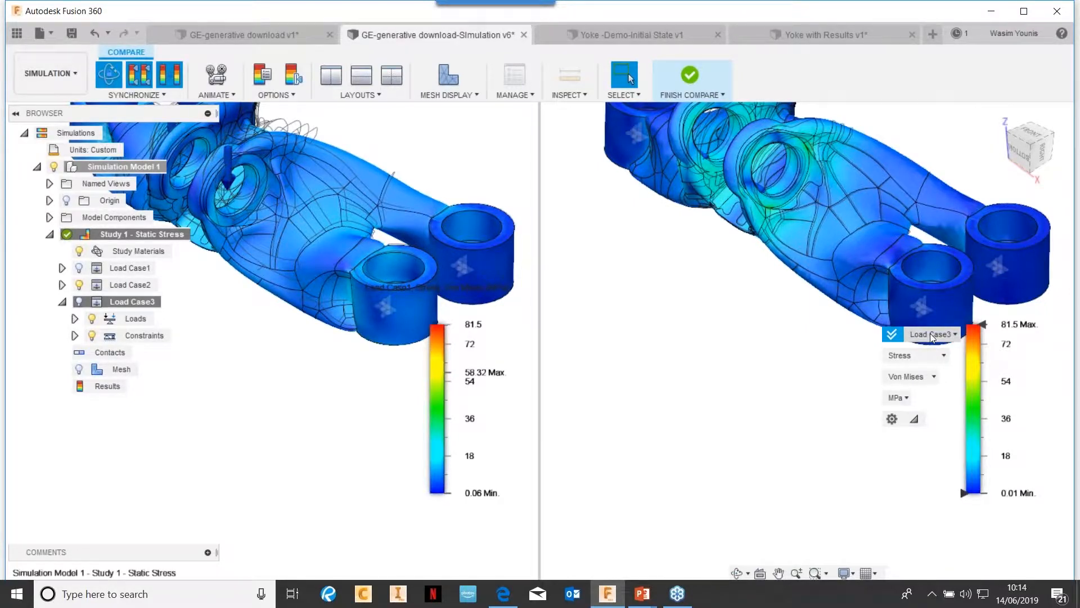
middle_click_drag(788, 292, 774, 315, "shift")
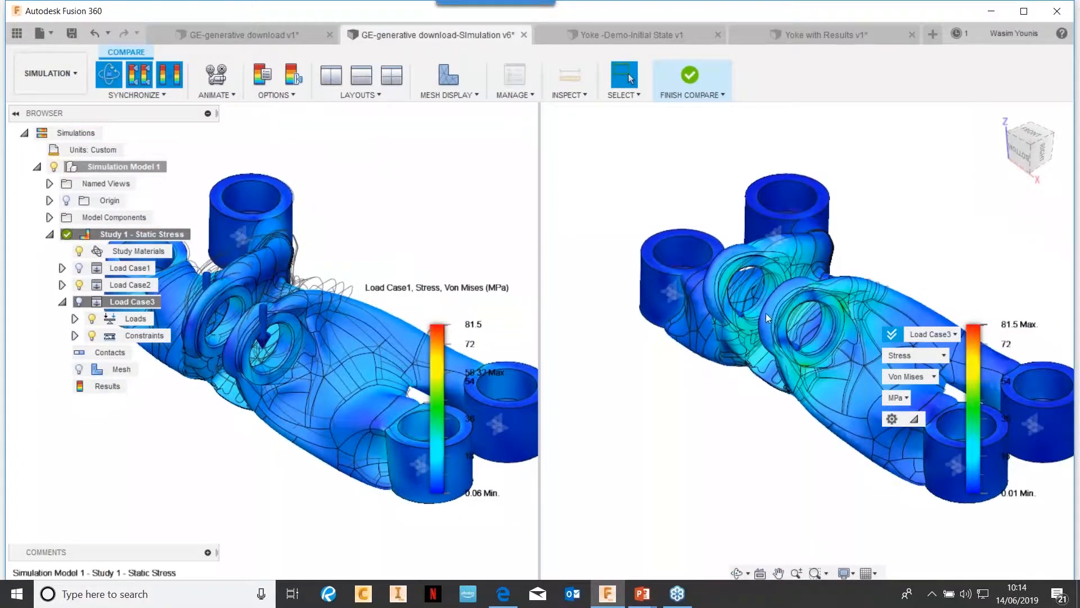
scroll(765, 313, "up", 8)
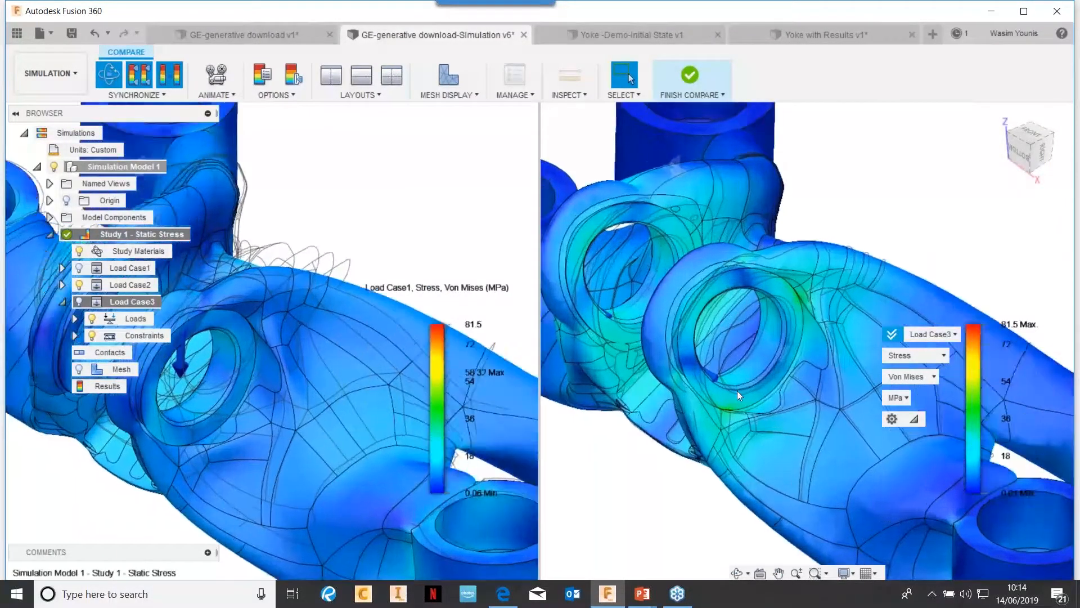
middle_click_drag(737, 390, 598, 364, "shift")
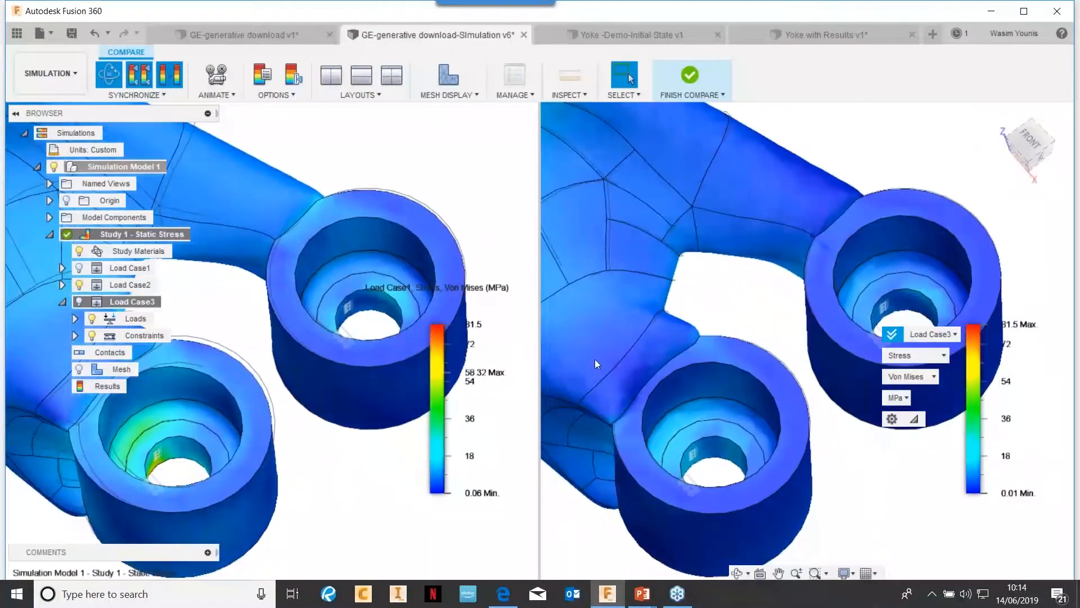
middle_click_drag(141, 459, 362, 396)
middle_click_drag(279, 441, 272, 43)
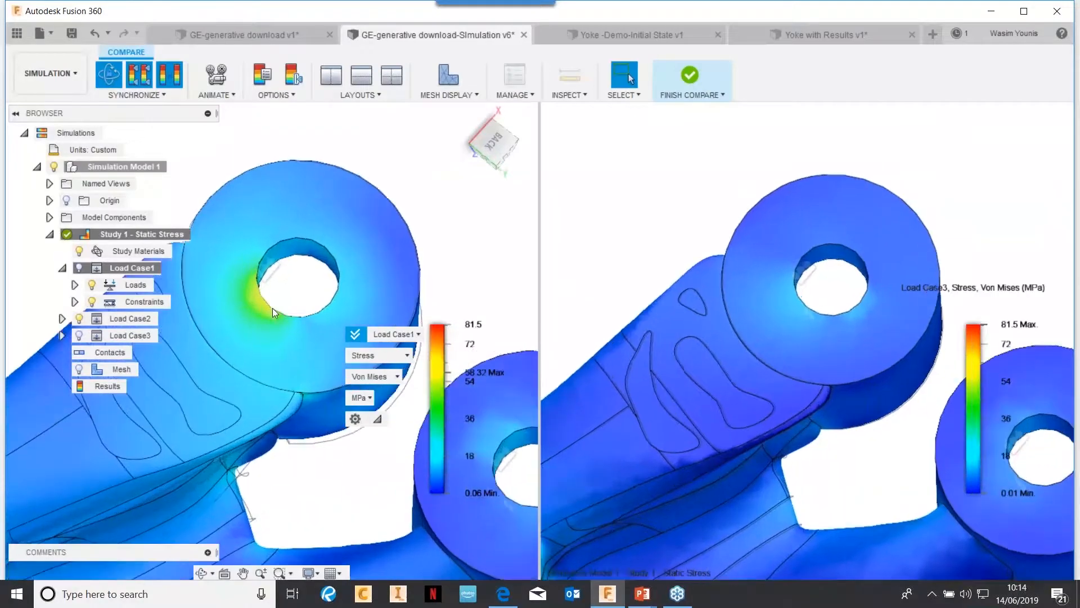
scroll(272, 308, "up", 5)
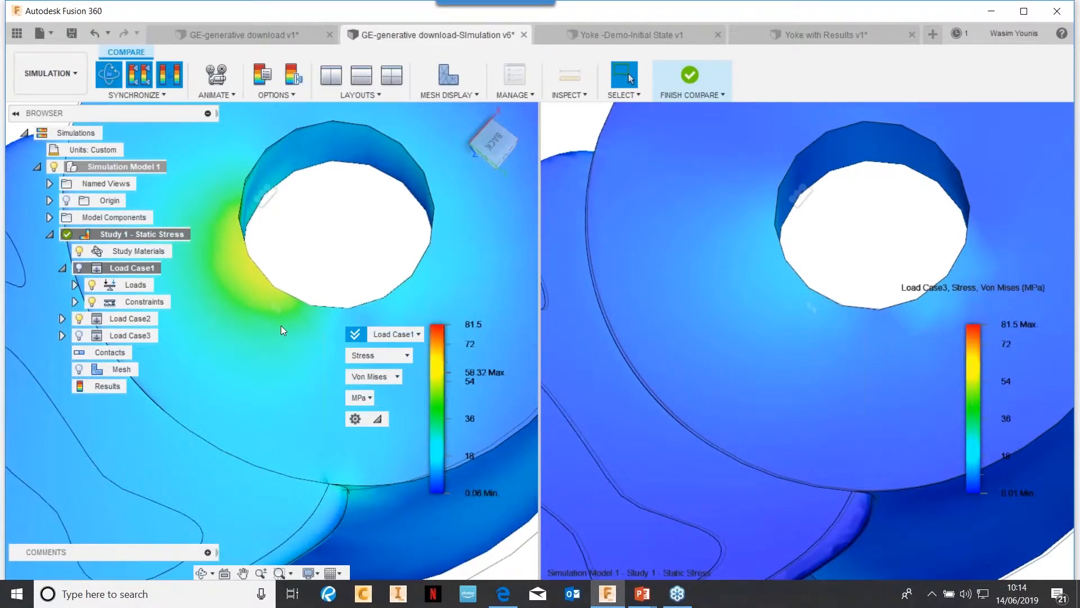
scroll(354, 341, "down", 2)
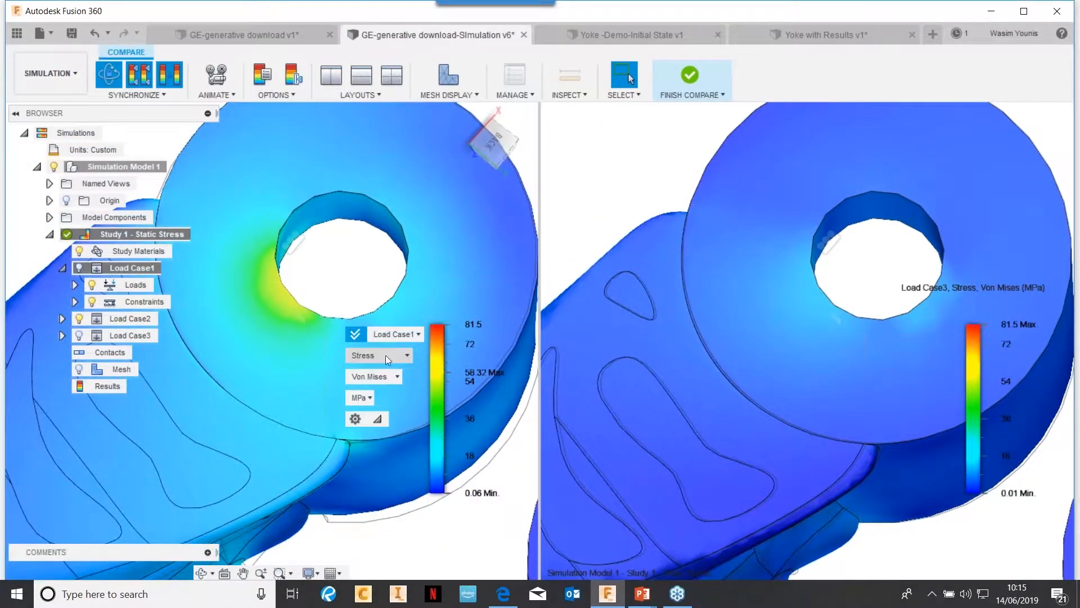
left_click(625, 349)
scroll(626, 346, "down", 5)
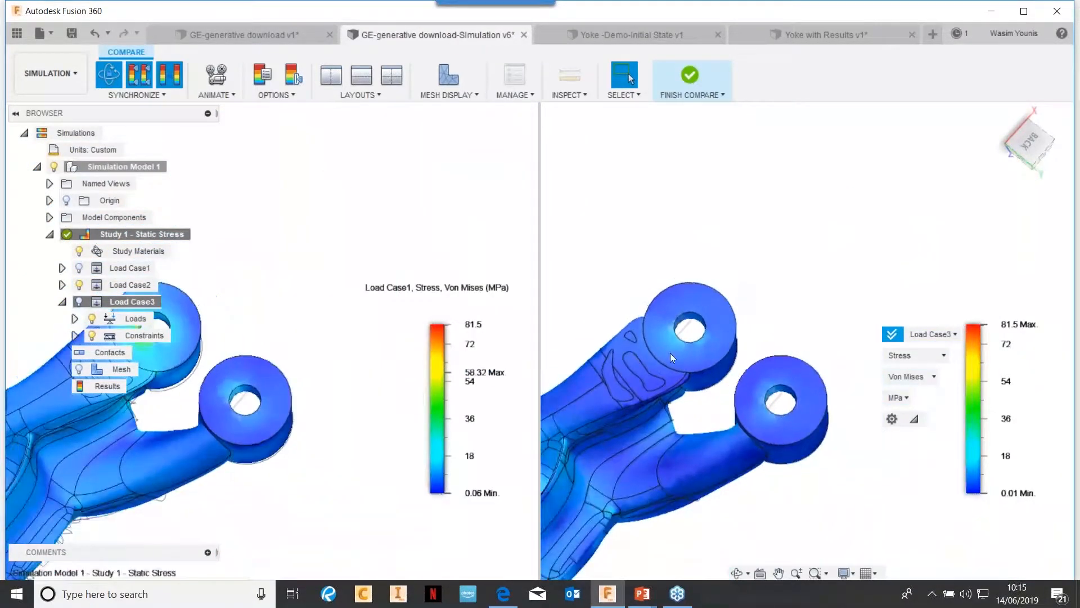
middle_click_drag(670, 353, 793, 320, "shift")
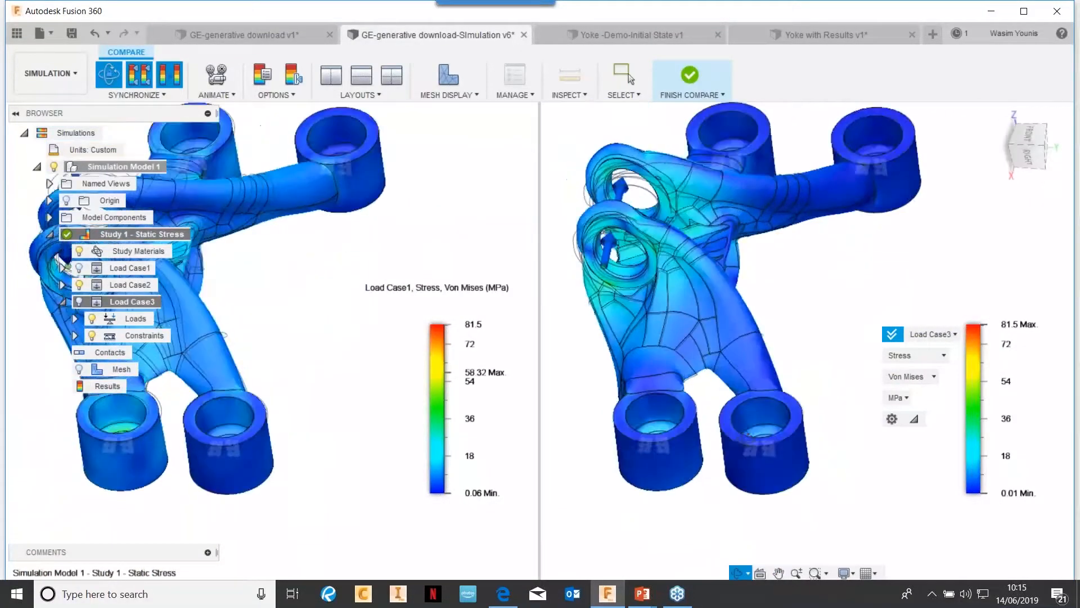
middle_click_drag(748, 435, 808, 430, "shift")
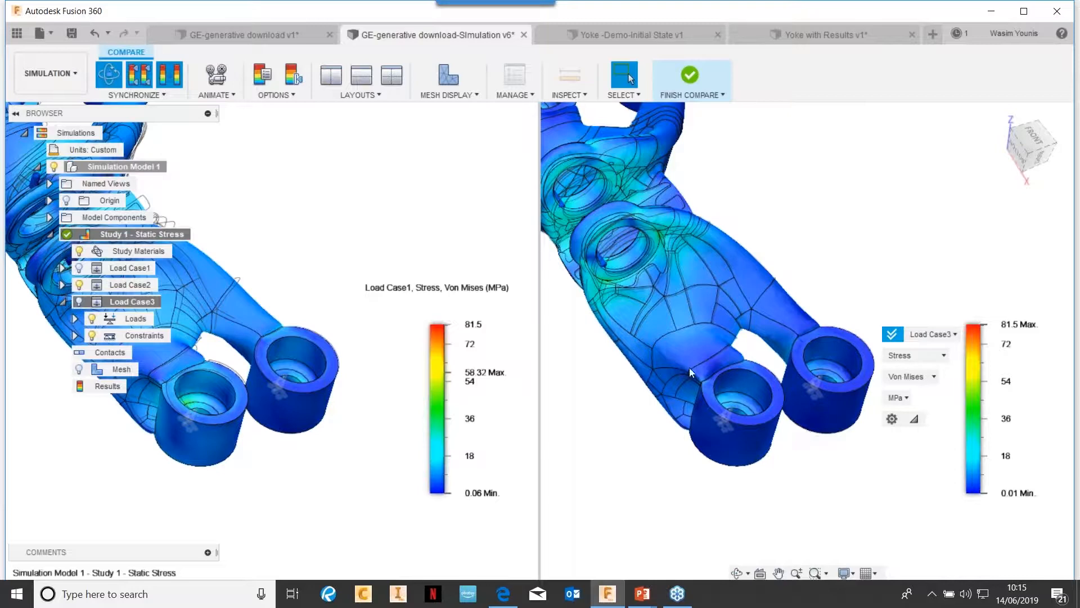
Switch to the Yoke -Demo-Initial State document and create a Static Stress study in the Simulation workspace
left_click(636, 32)
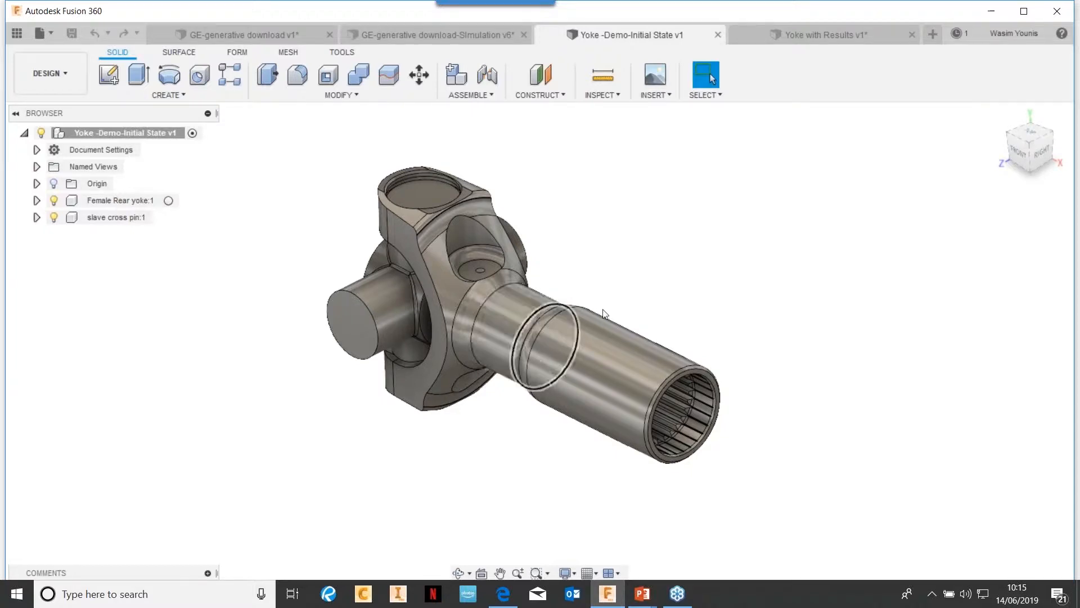
left_click(67, 72)
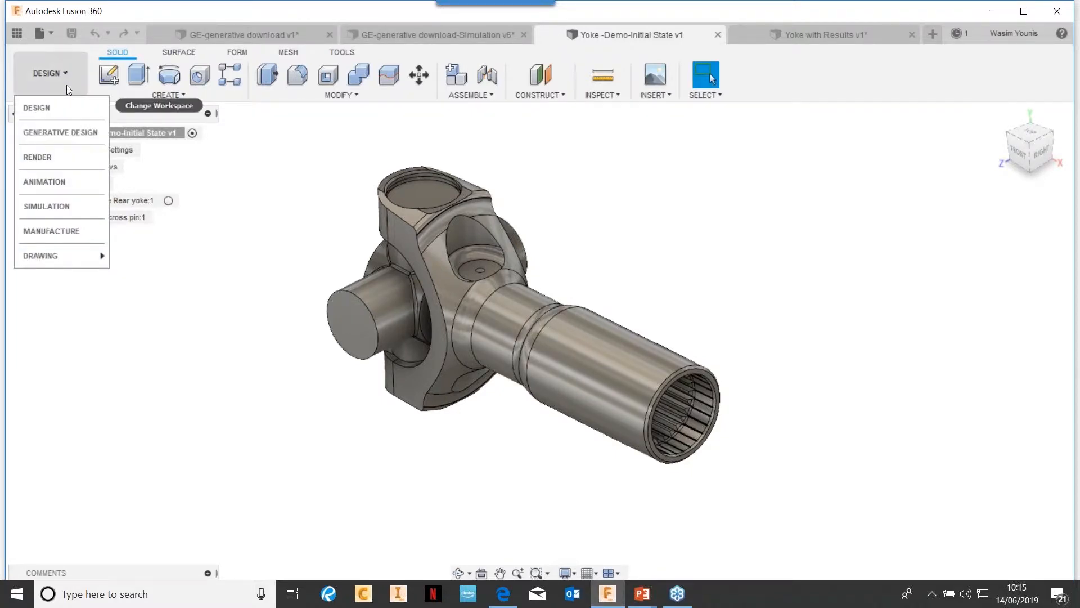
left_click(75, 205)
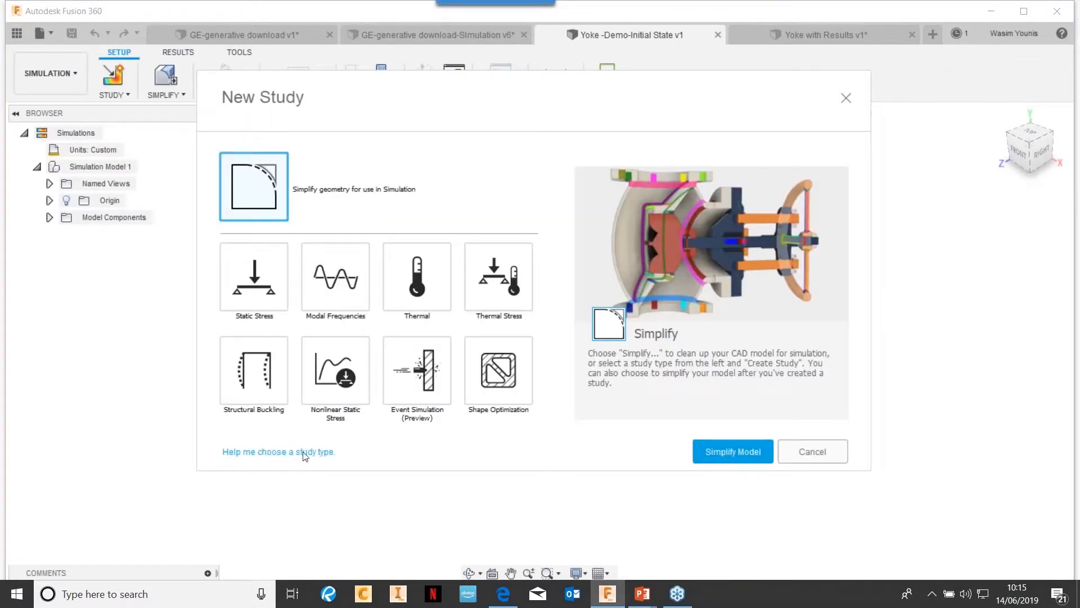
left_click(260, 287)
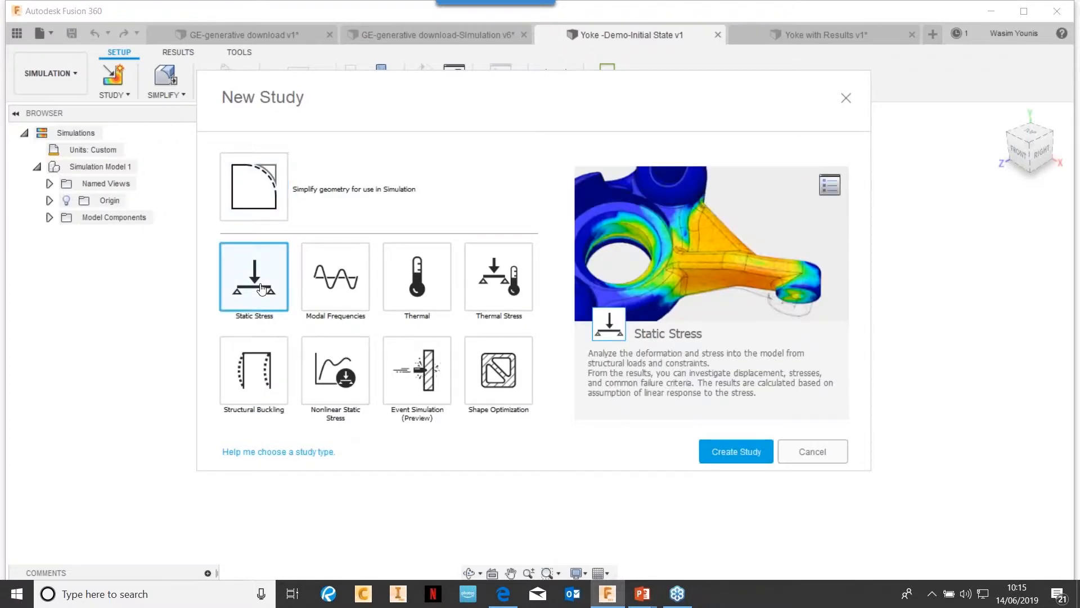
left_click(735, 450)
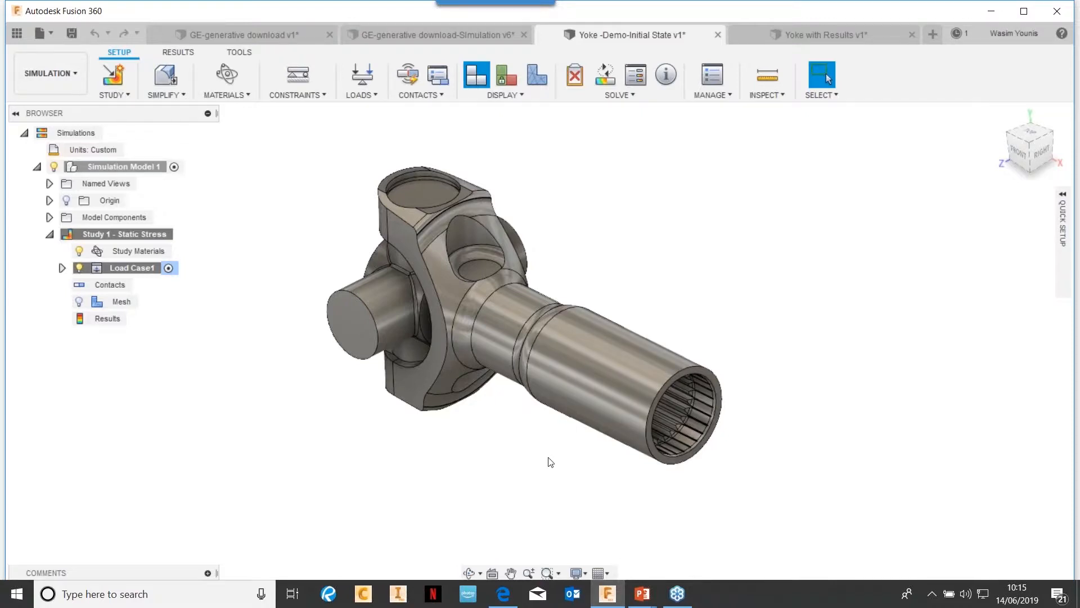
Enter the Simplify environment for the yoke assembly's simulation model
middle_click_drag(535, 445, 552, 410, "shift")
scroll(454, 342, "up", 3)
scroll(454, 342, "up", 2)
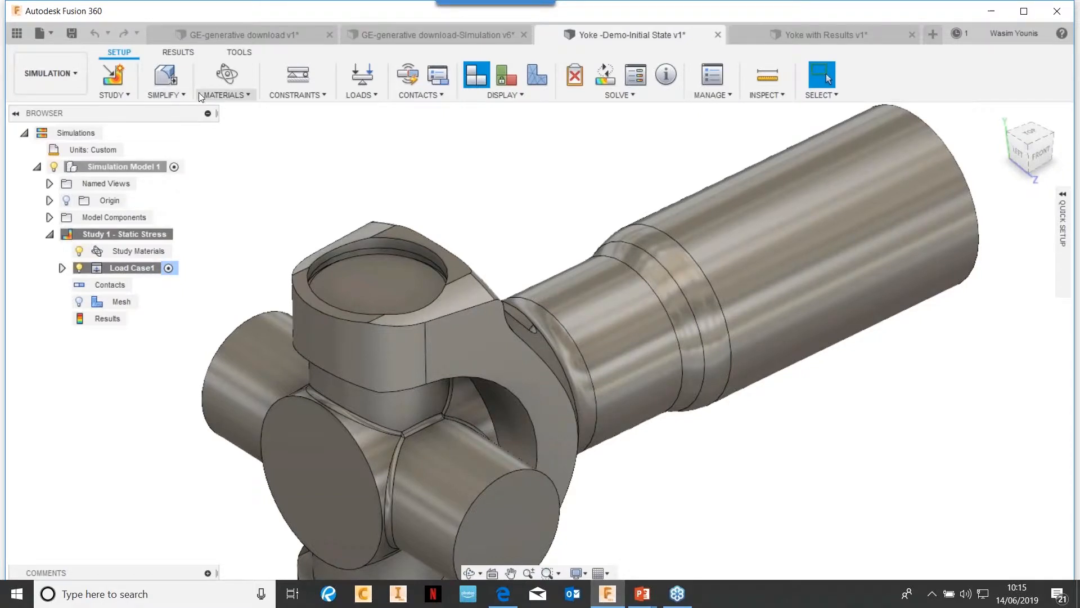
left_click(184, 95)
left_click(172, 113)
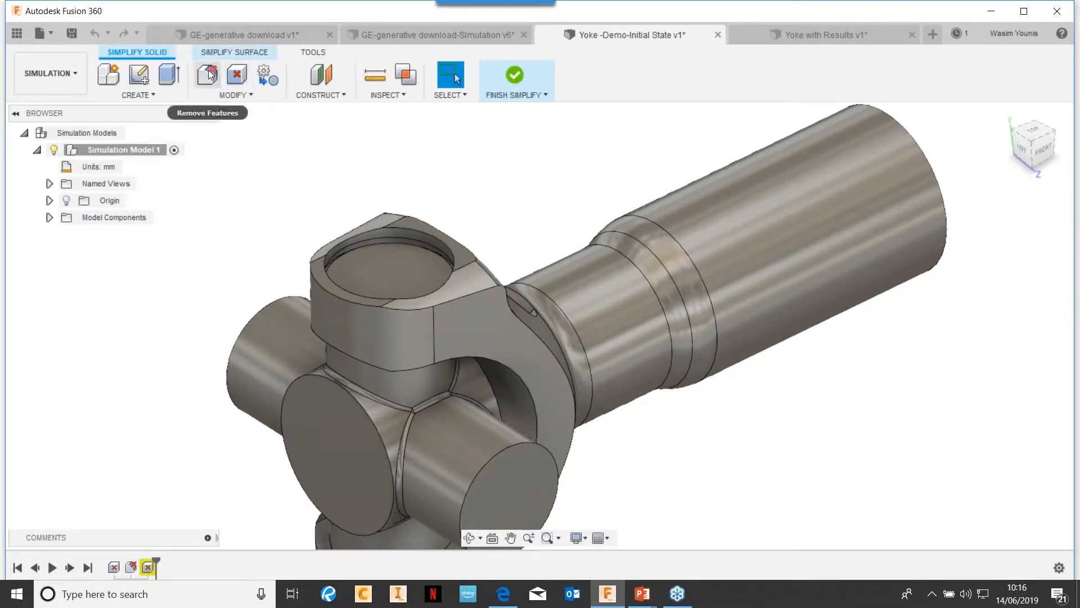
Try to remove the four flat faces beside the bores on the two yoke ears with Remove Faces
left_click(238, 77)
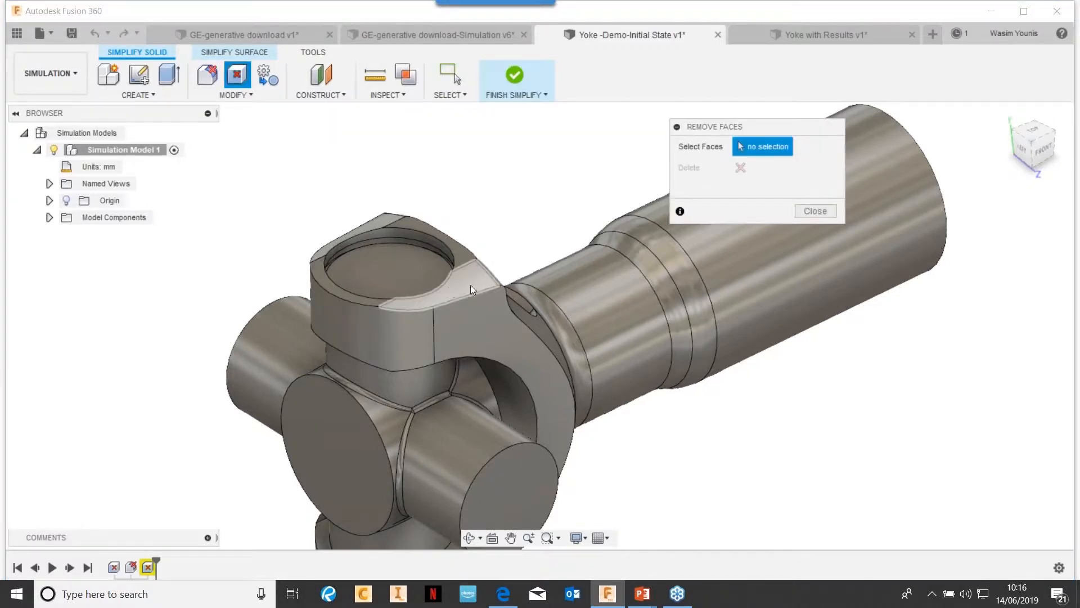
left_click(383, 216)
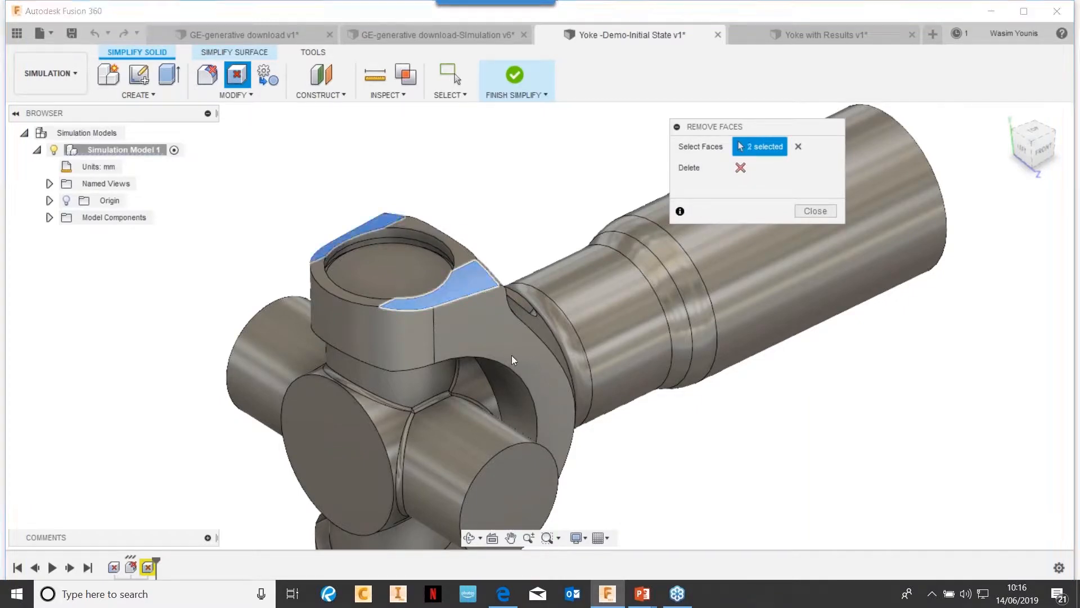
middle_click_drag(665, 405, 581, 193, "shift")
left_click(347, 416)
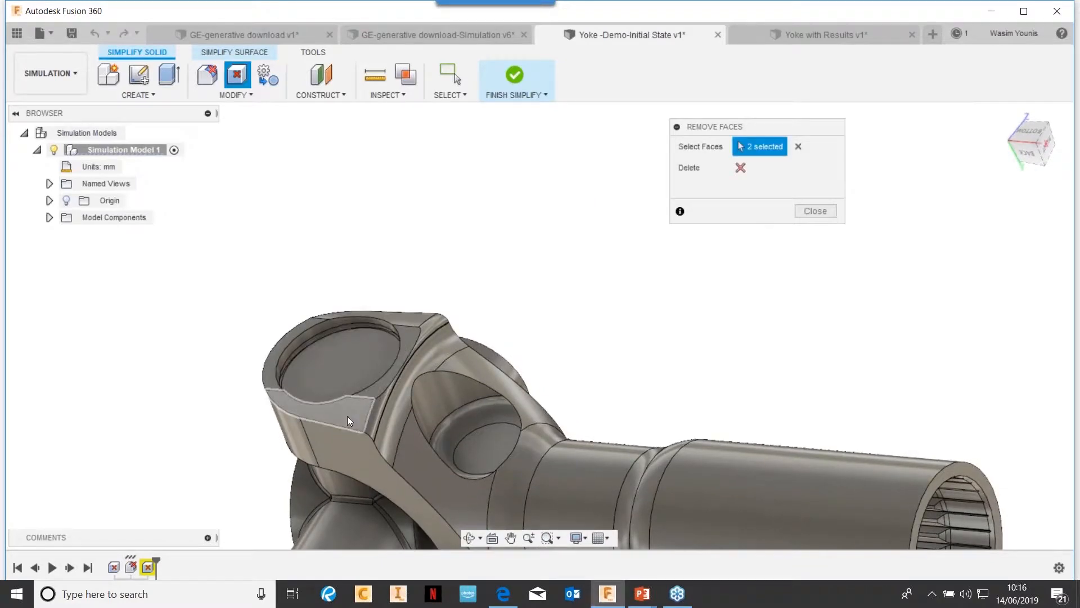
left_click(413, 313)
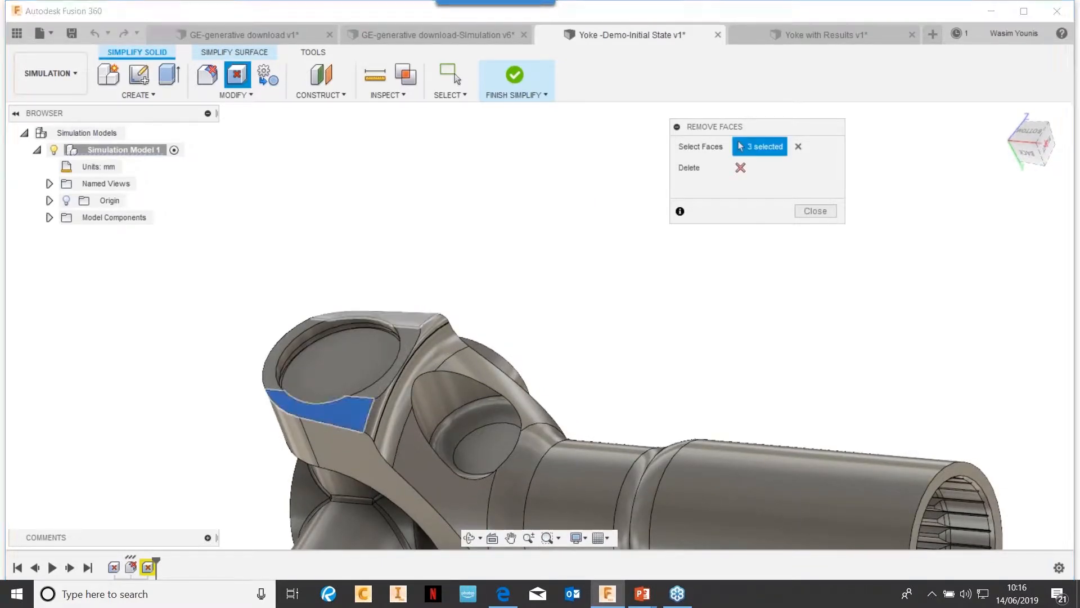
left_click(413, 320)
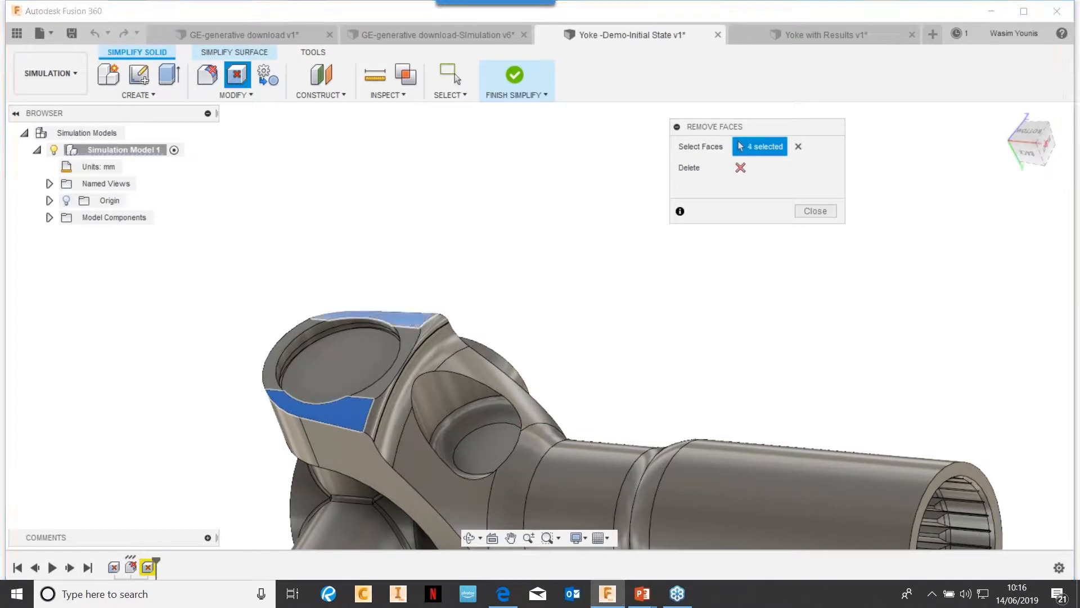
left_click(740, 169)
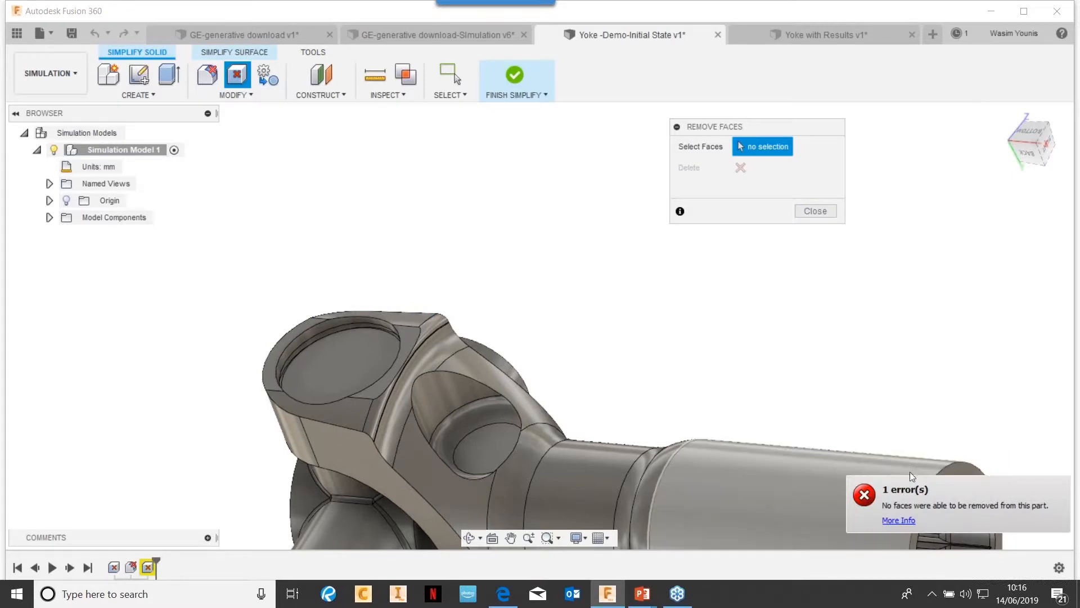
left_click(815, 212)
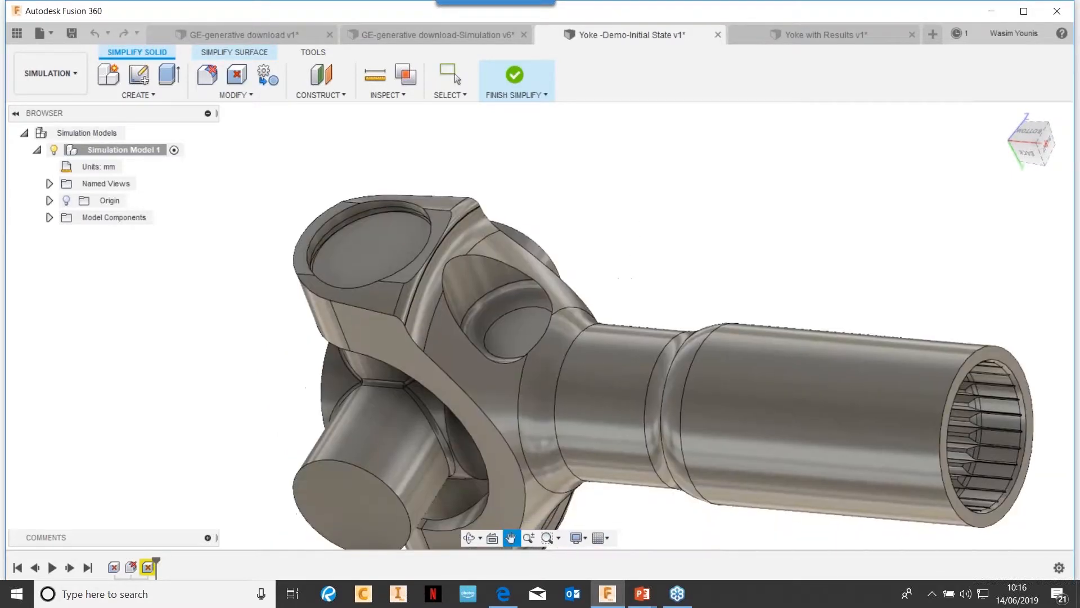
Remove all the fillets from the cross pin body with Remove Features, limiting the detected feature types to Fillet
middle_click_drag(598, 239, 410, 380, "shift")
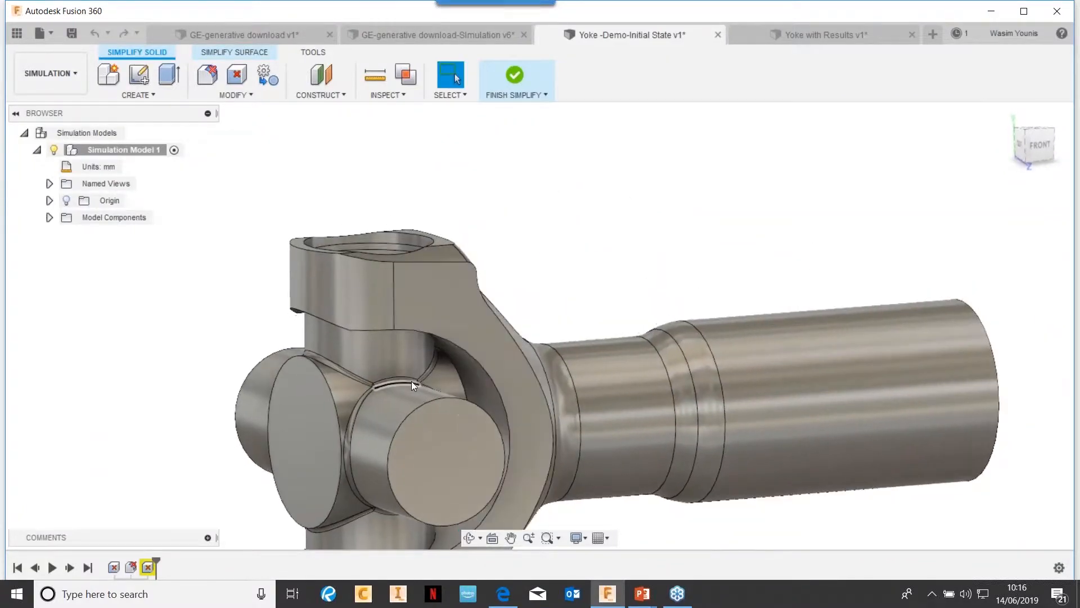
scroll(438, 335, "up", 2)
scroll(367, 245, "up", 4)
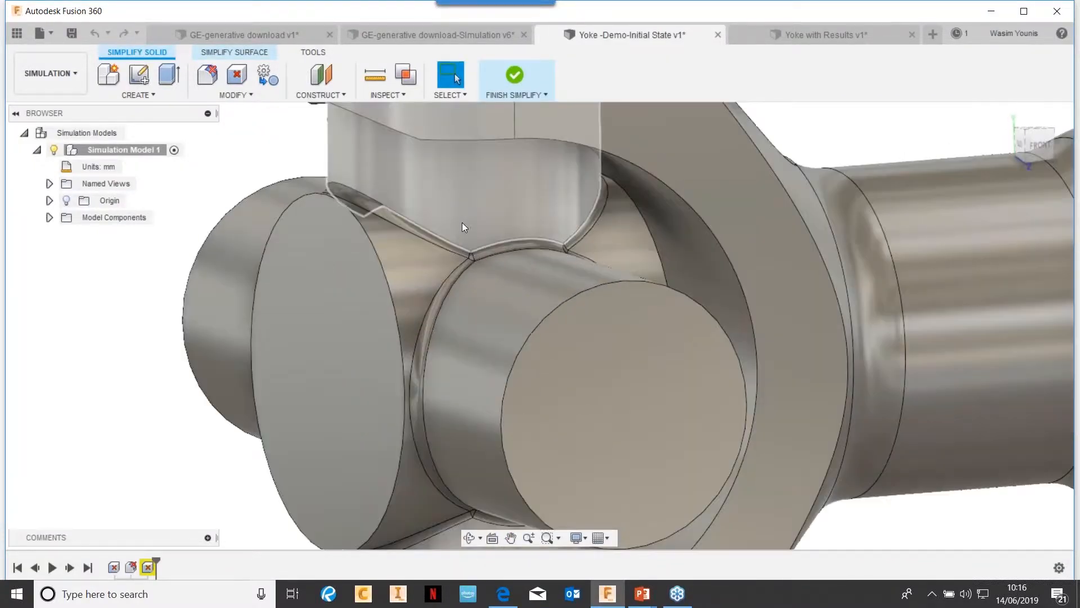
left_click(212, 78)
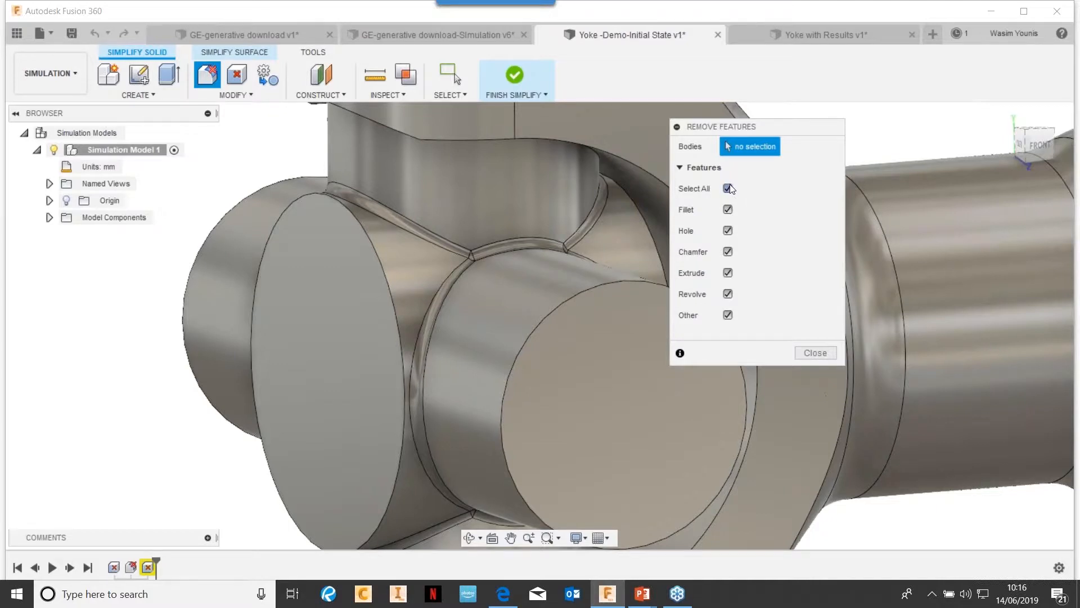
left_click(729, 188)
left_click(728, 209)
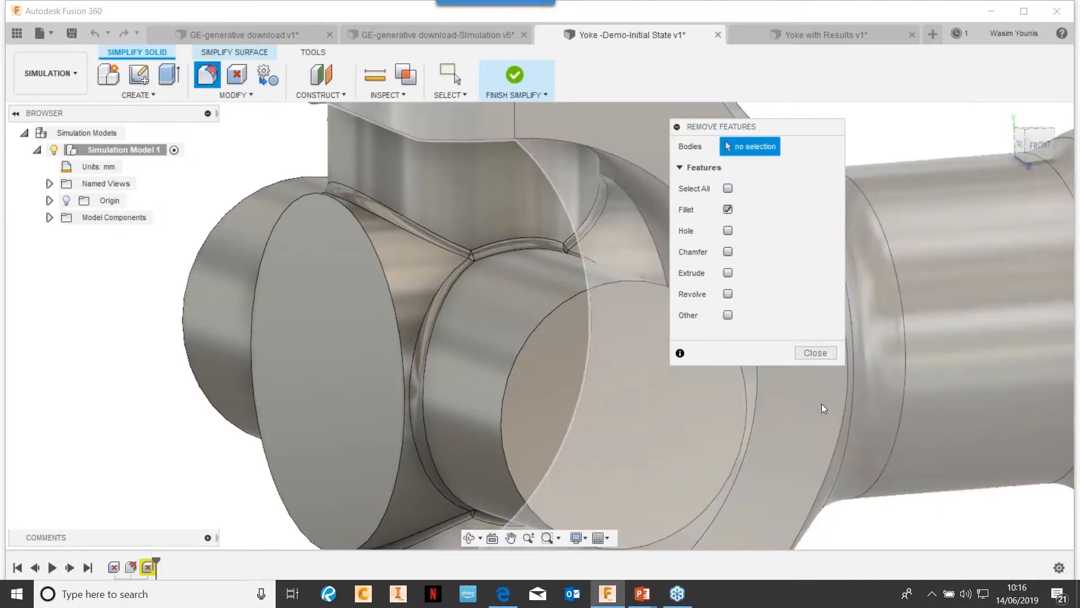
left_click(440, 265)
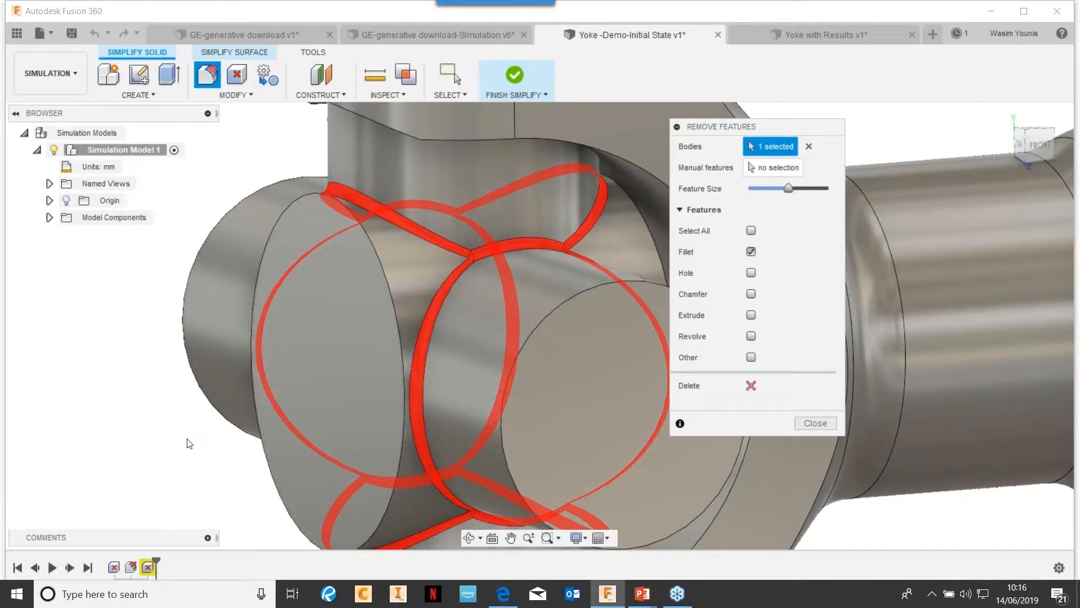
scroll(180, 446, "down", 3)
middle_click_drag(181, 447, 209, 343)
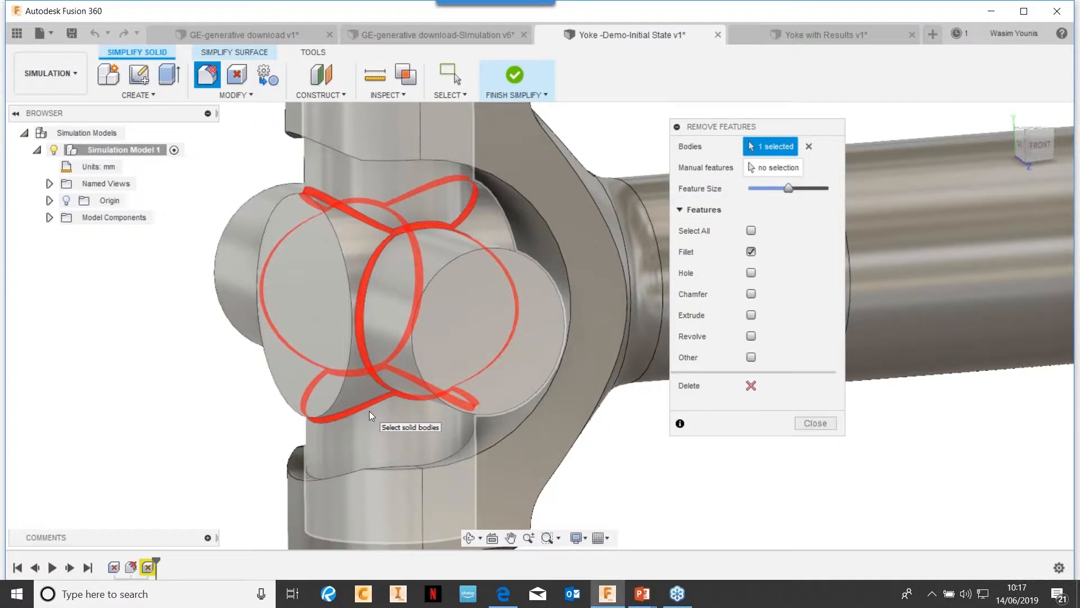
middle_click_drag(593, 473, 569, 450)
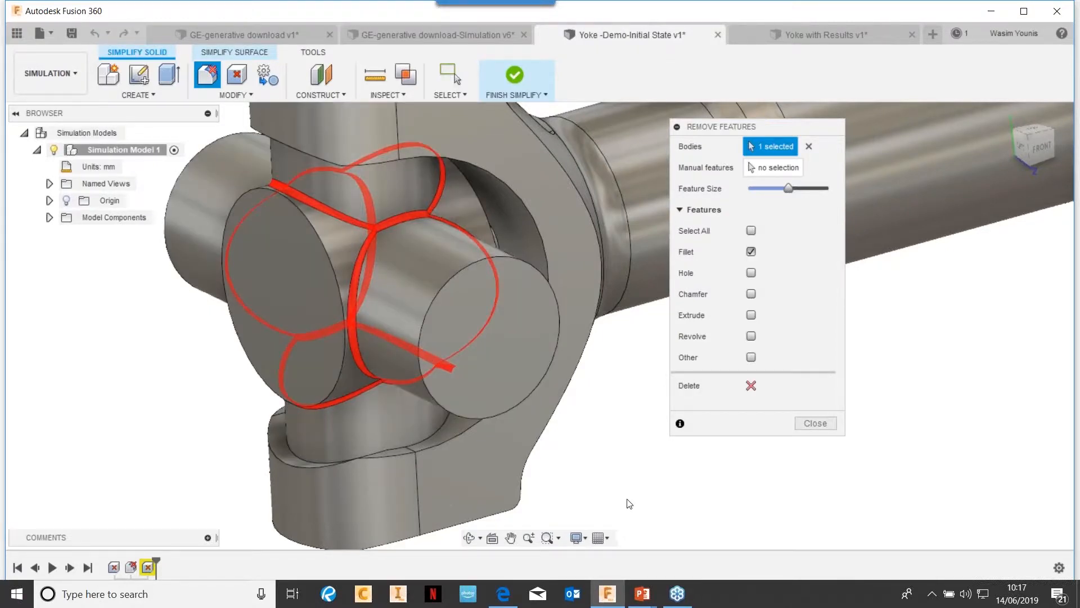
middle_click_drag(629, 502, 701, 507)
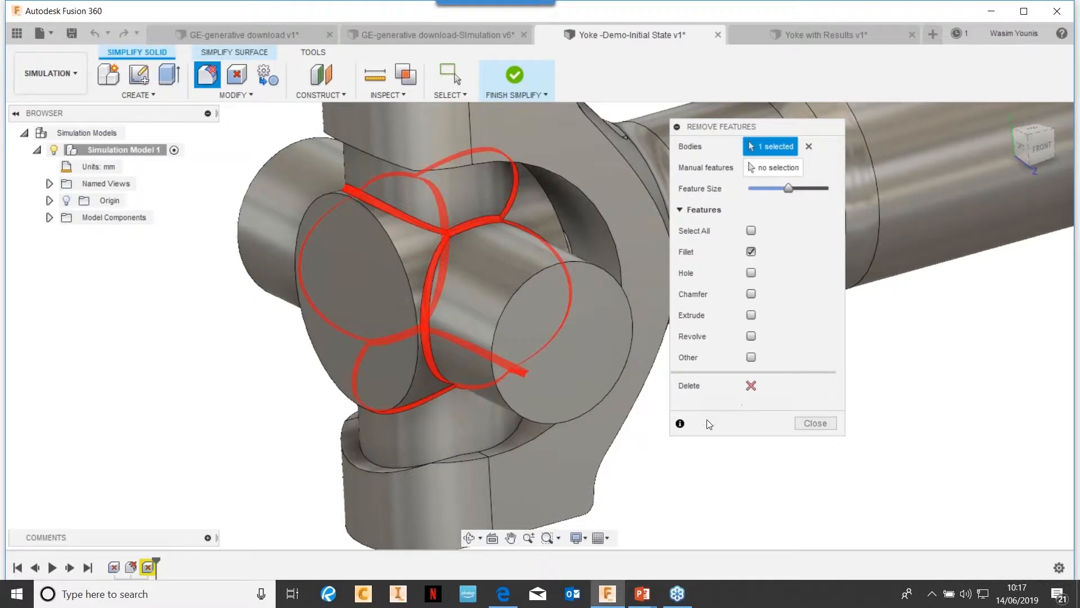
left_click(751, 386)
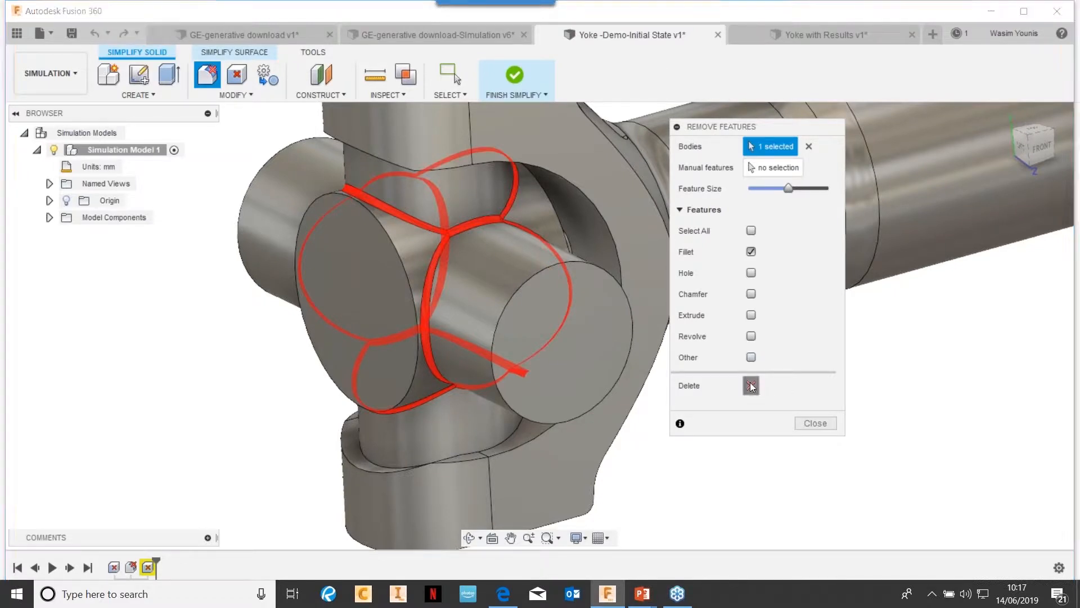
left_click(815, 425)
Finish simplifying the model and return to the static stress study setup
middle_click_drag(772, 457, 798, 418, "shift")
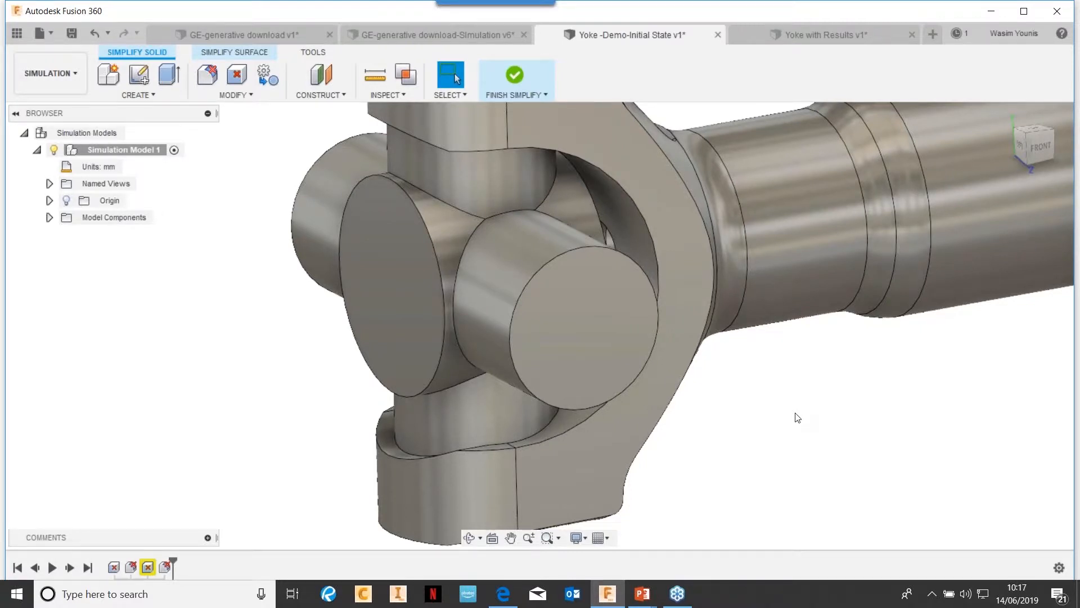
middle_click_drag(699, 431, 596, 330)
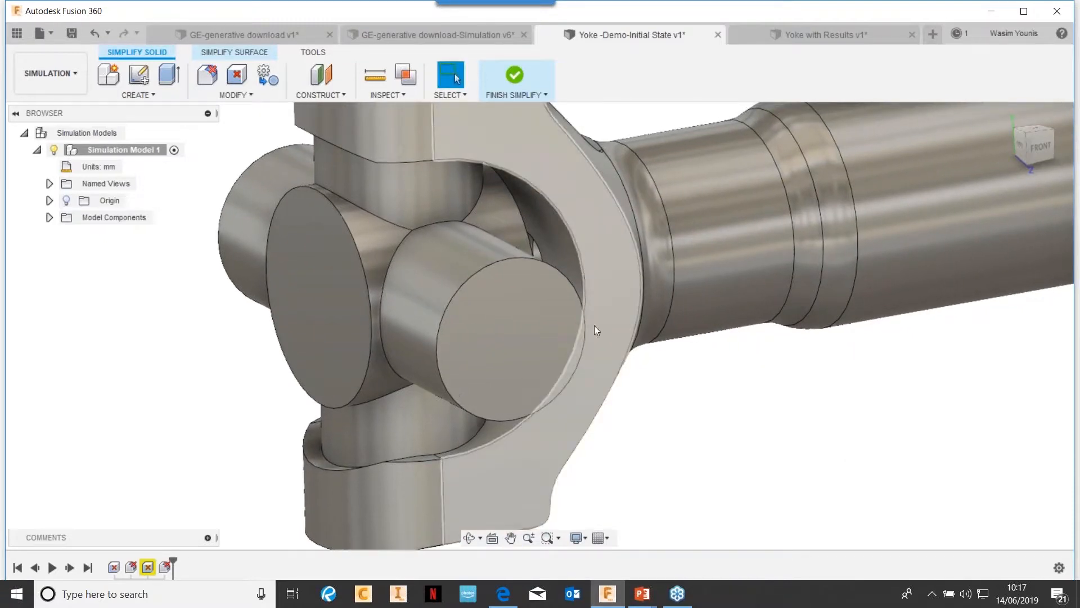
left_click(517, 76)
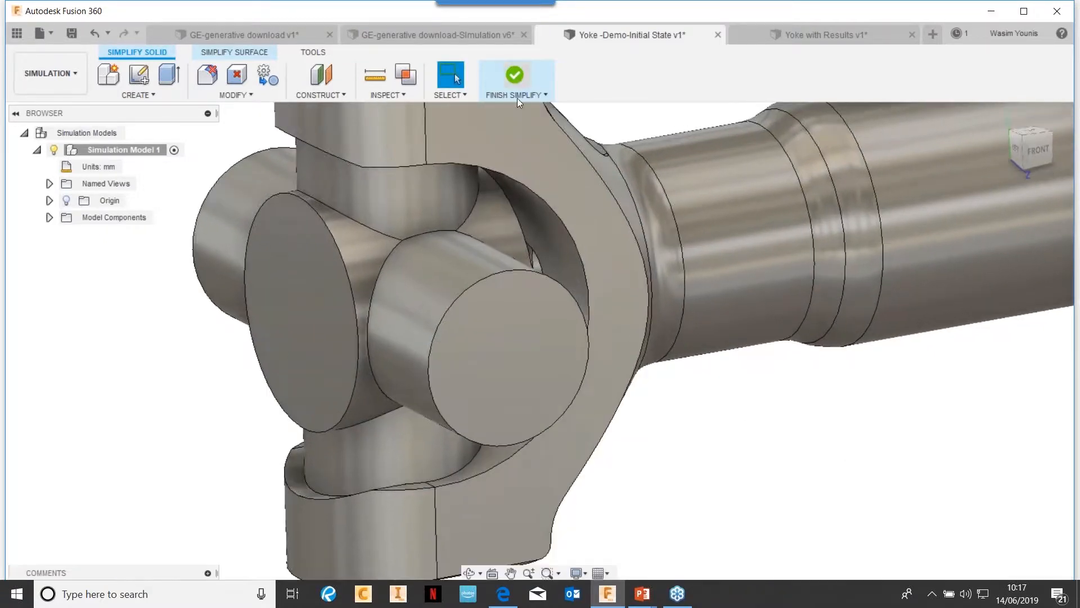
scroll(678, 405, "down", 3)
middle_click_drag(737, 419, 497, 327)
scroll(498, 331, "up", 2)
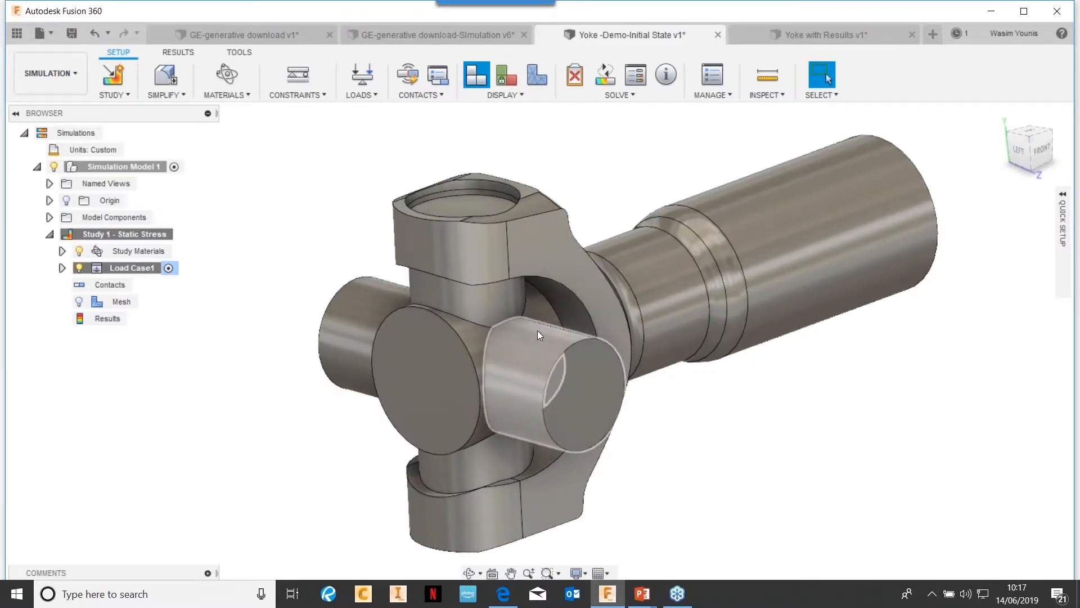
middle_click_drag(495, 354, 476, 327)
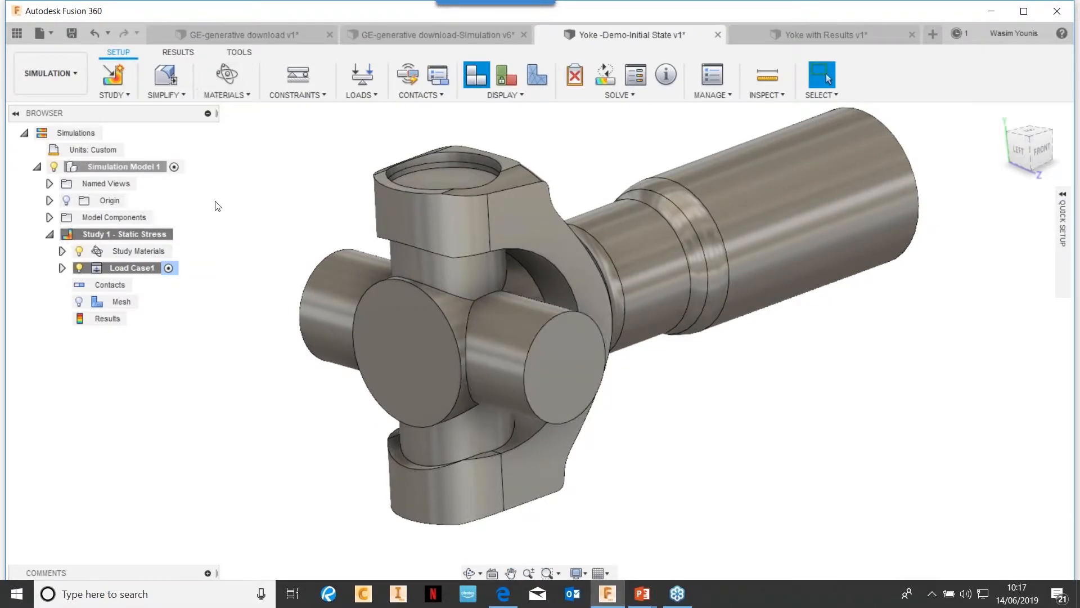
Apply a Fixed structural constraint in Ux, Uy and Uz to the outer cylindrical face of the splined shaft end
left_click(298, 76)
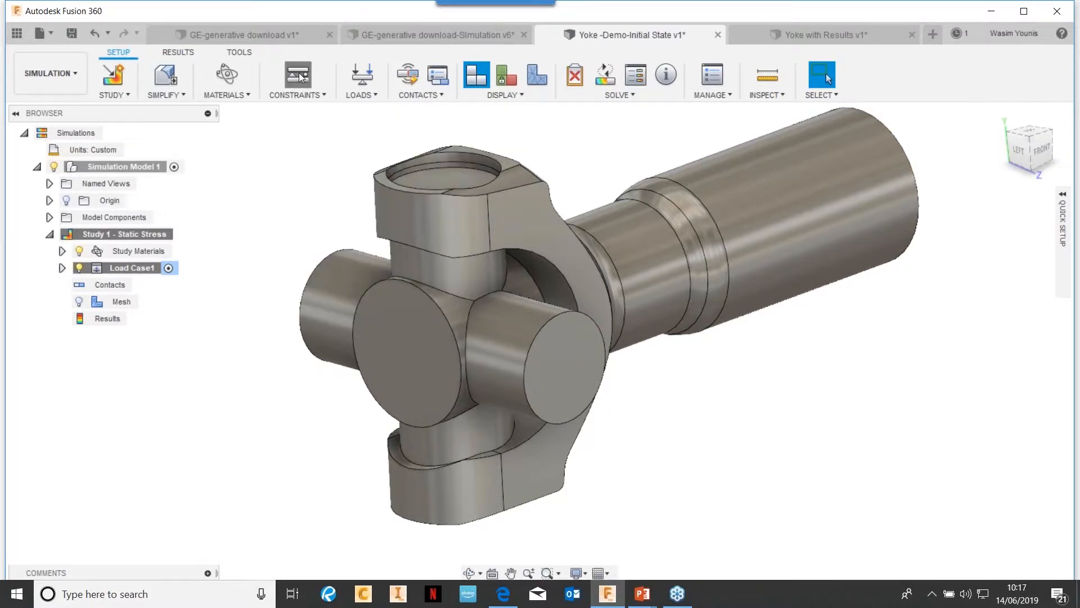
middle_click_drag(794, 420, 672, 415, "shift")
scroll(824, 459, "up", 1)
scroll(826, 459, "up", 3)
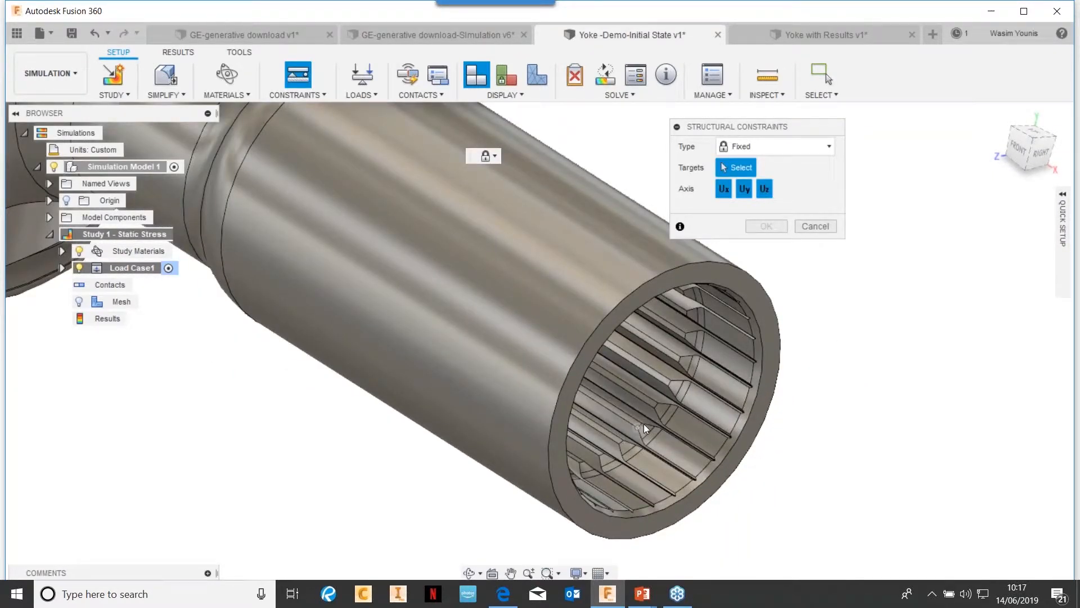
scroll(824, 412, "down", 1)
middle_click_drag(824, 412, 881, 350)
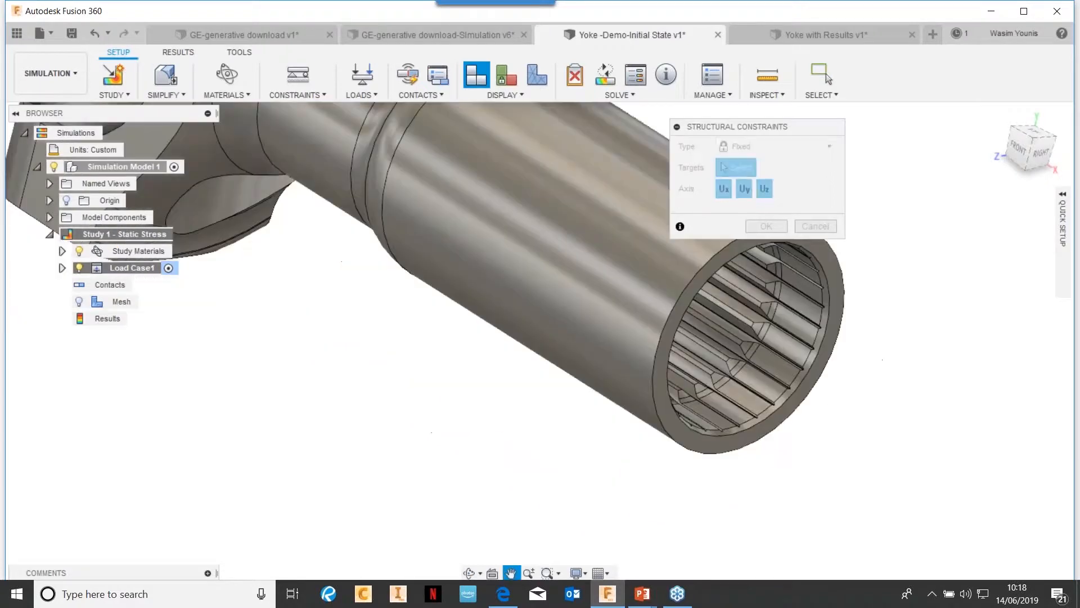
middle_click_drag(583, 450, 534, 414, "shift")
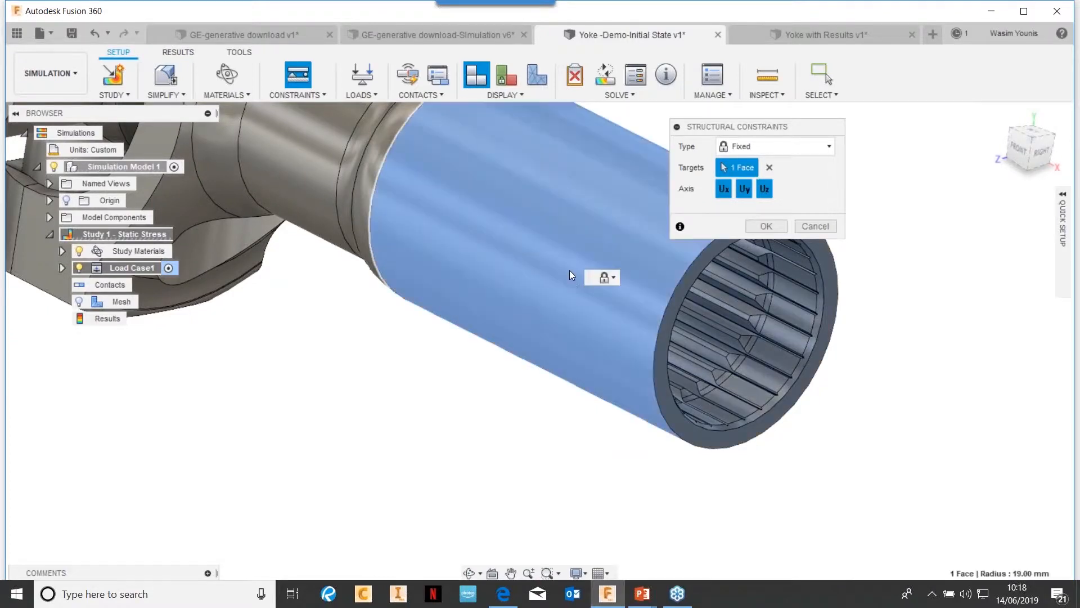
left_click(569, 270)
left_click(765, 226)
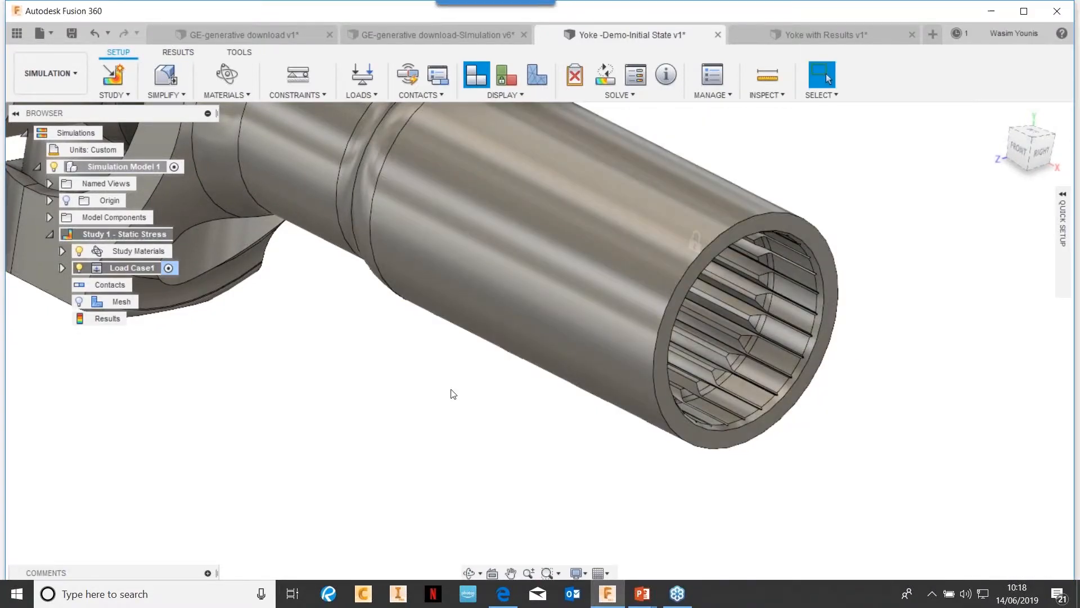
Apply a 2000 N m Moment load to the large round end face of the cross pin body
scroll(450, 391, "down", 5)
middle_click_drag(415, 397, 623, 395)
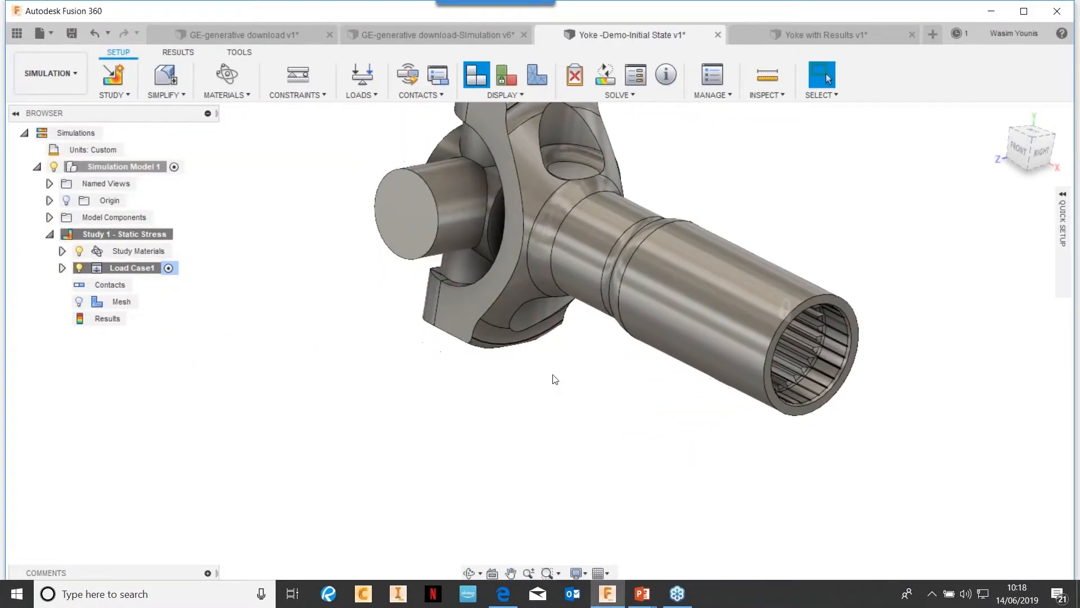
middle_click_drag(552, 379, 687, 369, "shift")
left_click(376, 96)
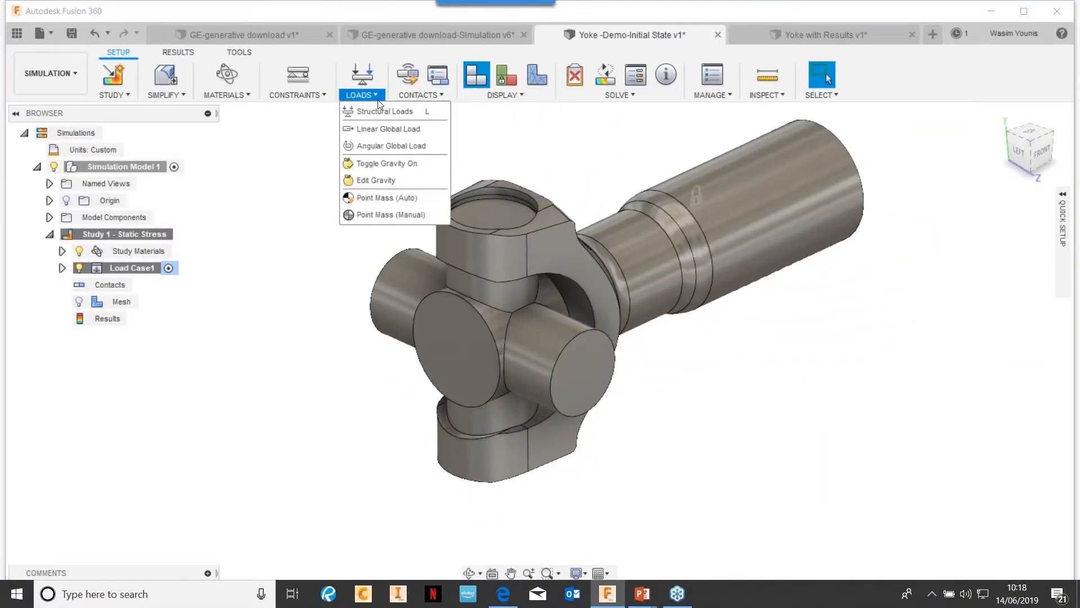
left_click(383, 110)
left_click(824, 198)
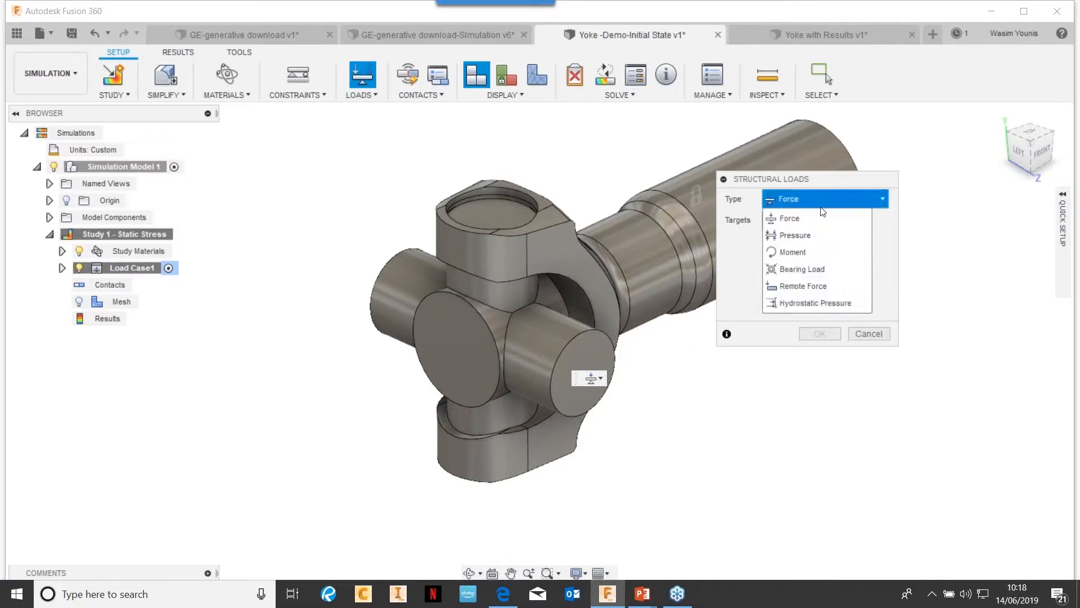
left_click(790, 248)
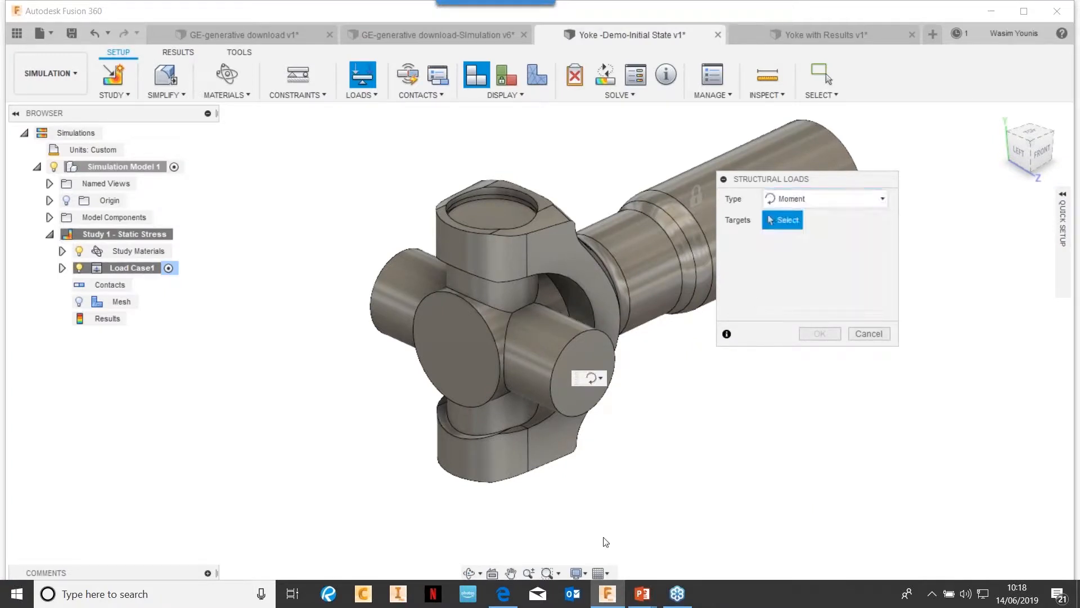
left_click(456, 372)
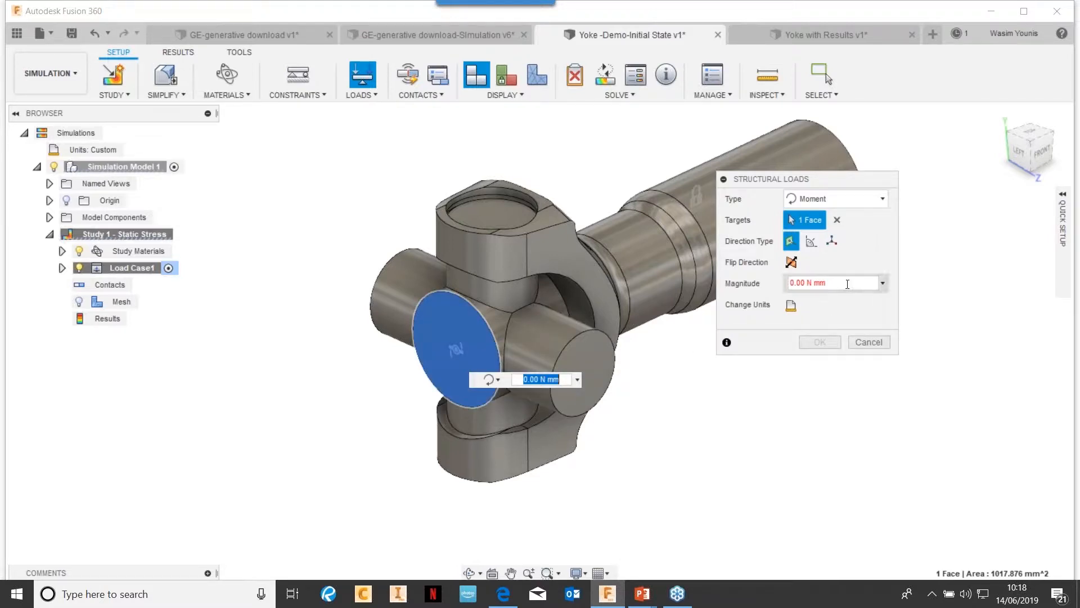
left_click(849, 284)
type("2")
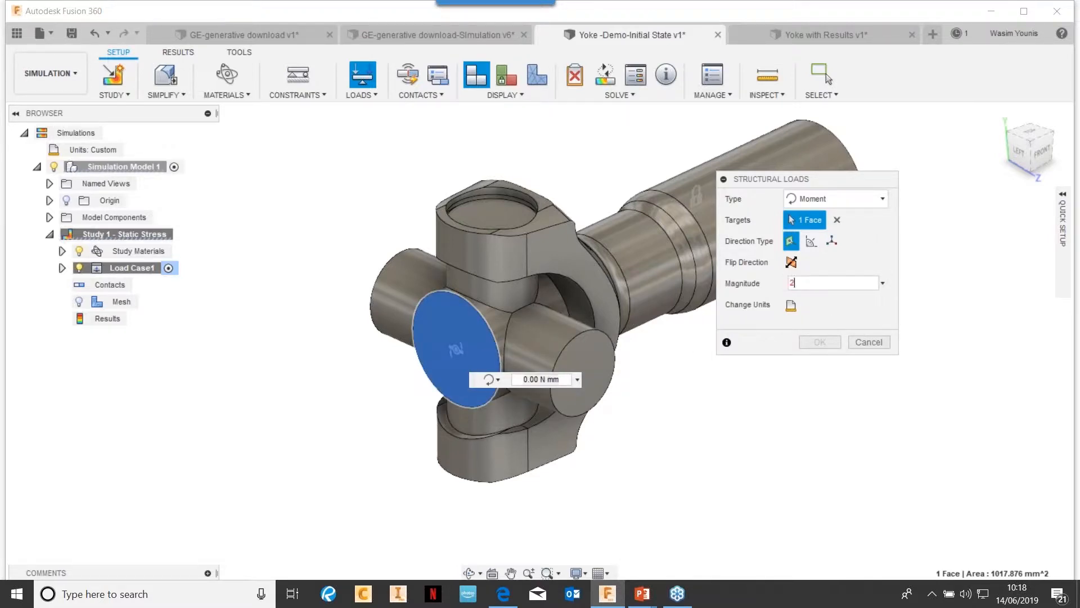
type("000")
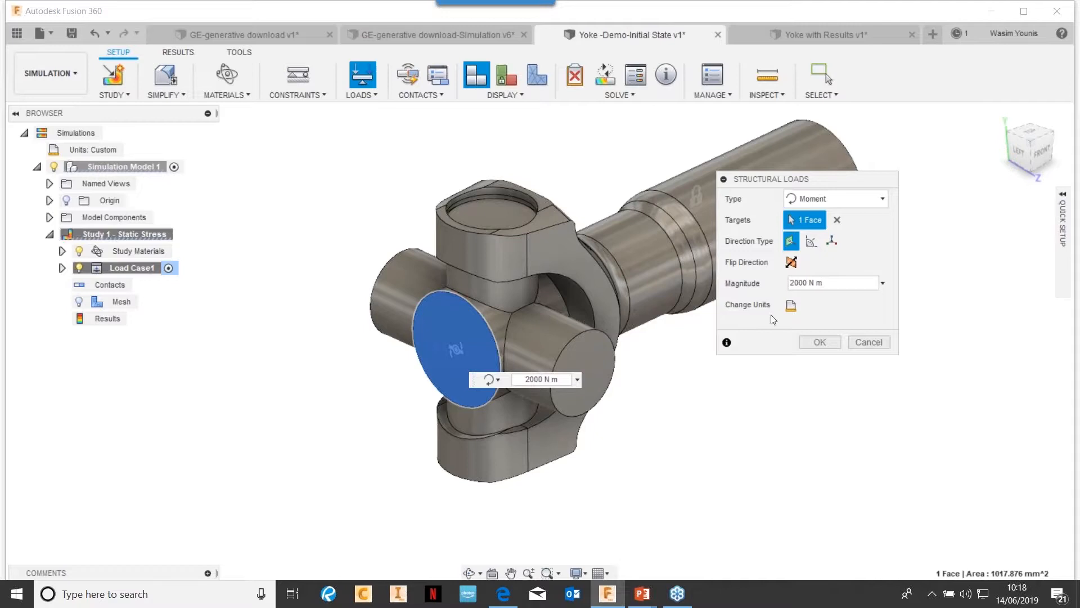
left_click(820, 340)
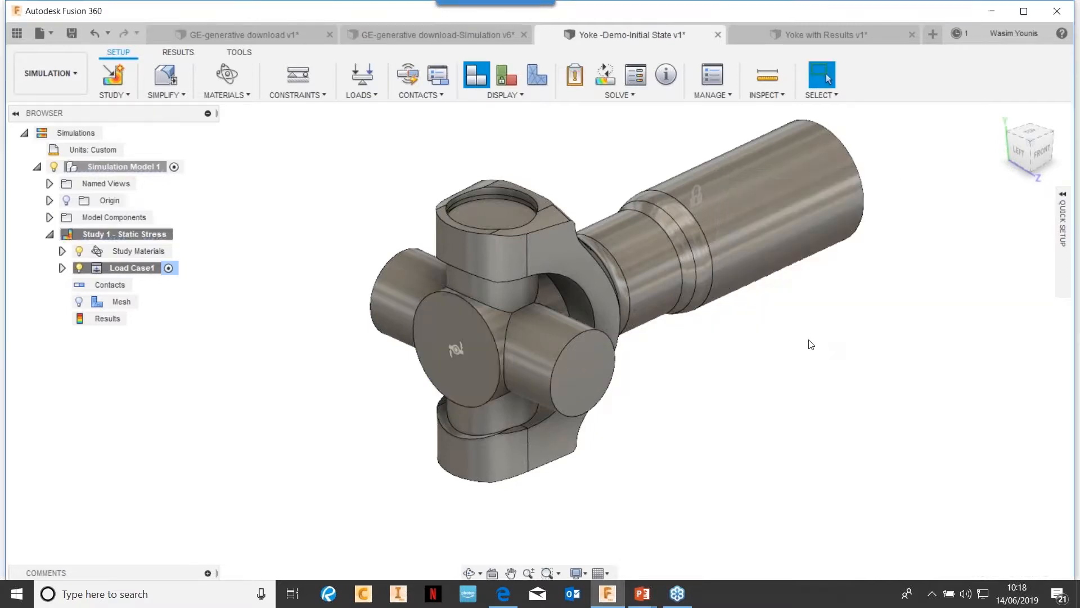
List the loads of Load Case1 and reopen the moment load to check its magnitude
left_click(62, 268)
left_click(74, 284)
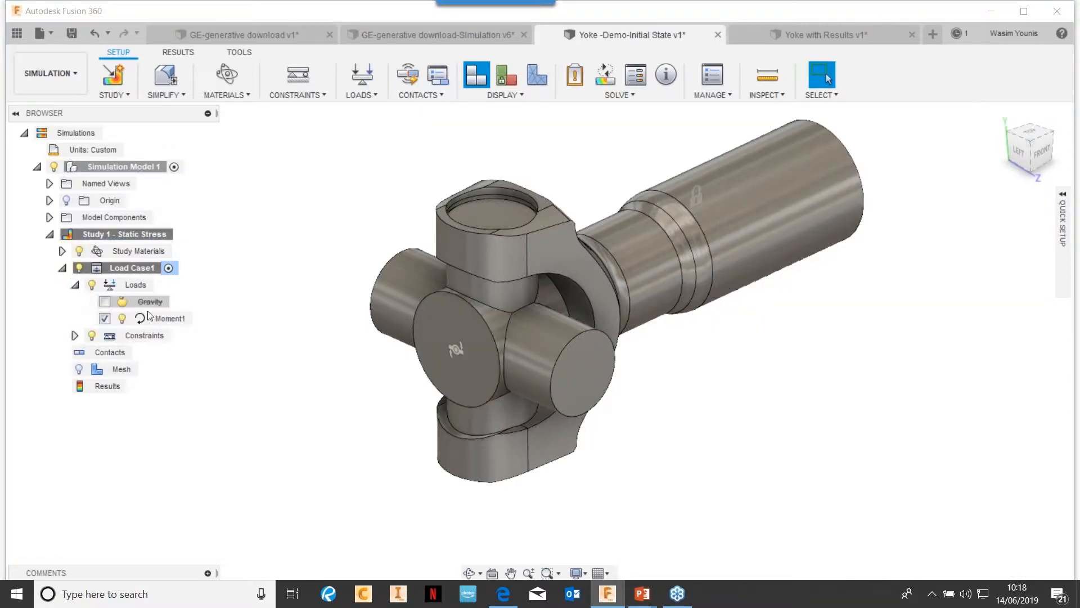
left_click(177, 319)
left_click(201, 319)
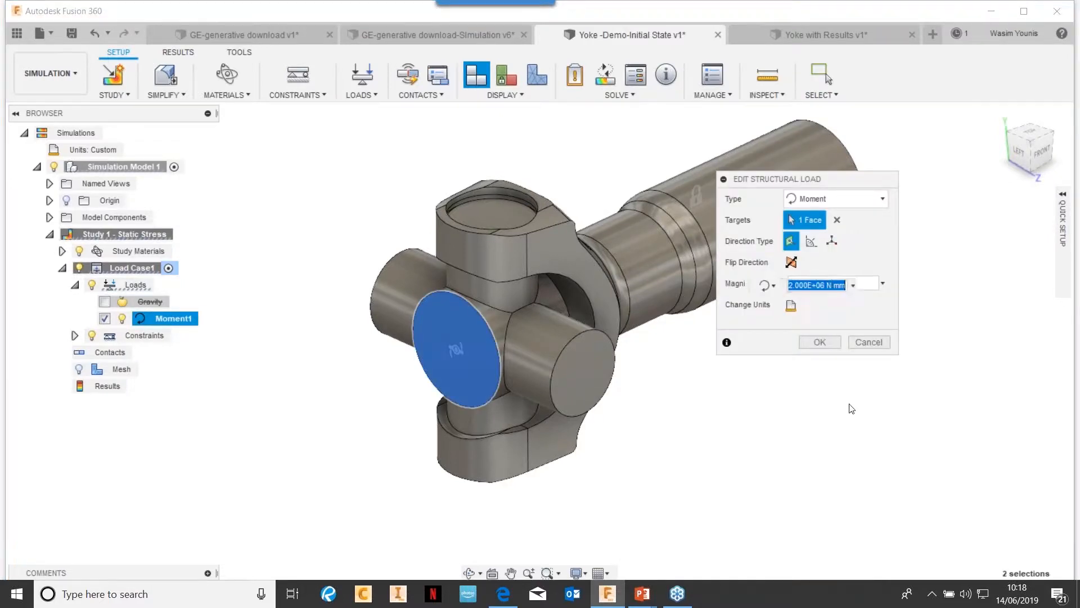
left_click(813, 341)
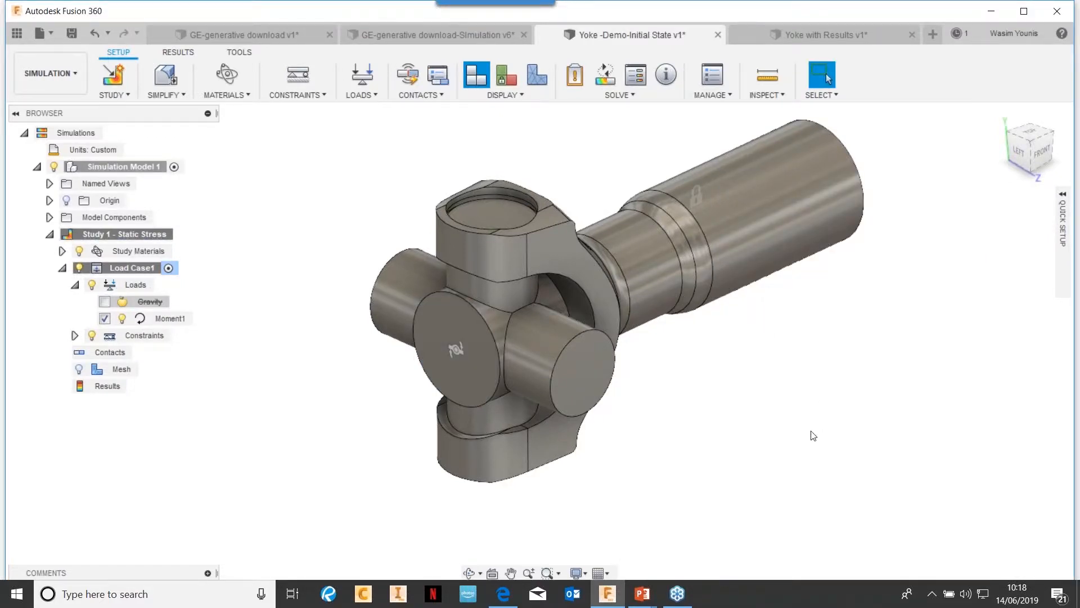
Compute the mesh for the yoke assembly and inspect the elements around the yoke ears and the shaft neck
mouse_move(793, 471)
middle_mouse_down()
mouse_move(815, 499)
mouse_move(769, 472)
mouse_move(786, 480)
mouse_move(799, 468)
middle_mouse_up()
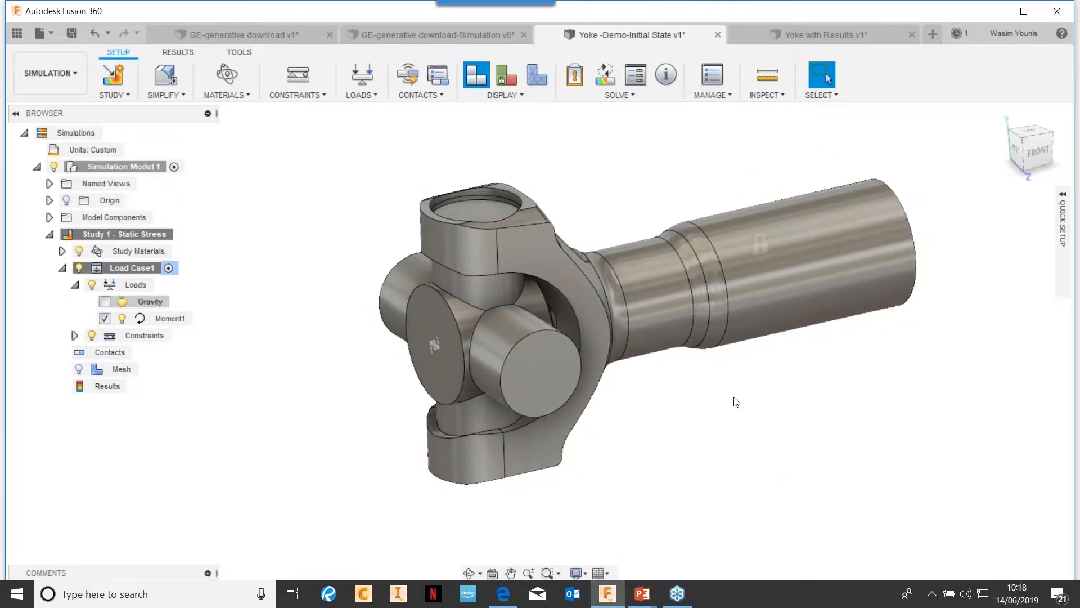
middle_click_drag(733, 400, 675, 394)
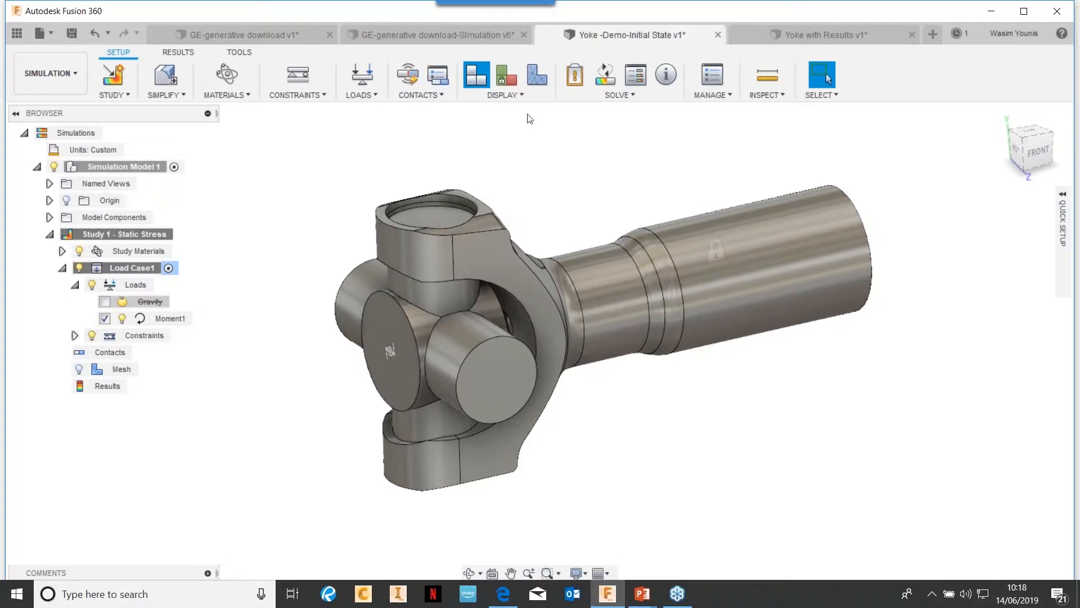
left_click(537, 79)
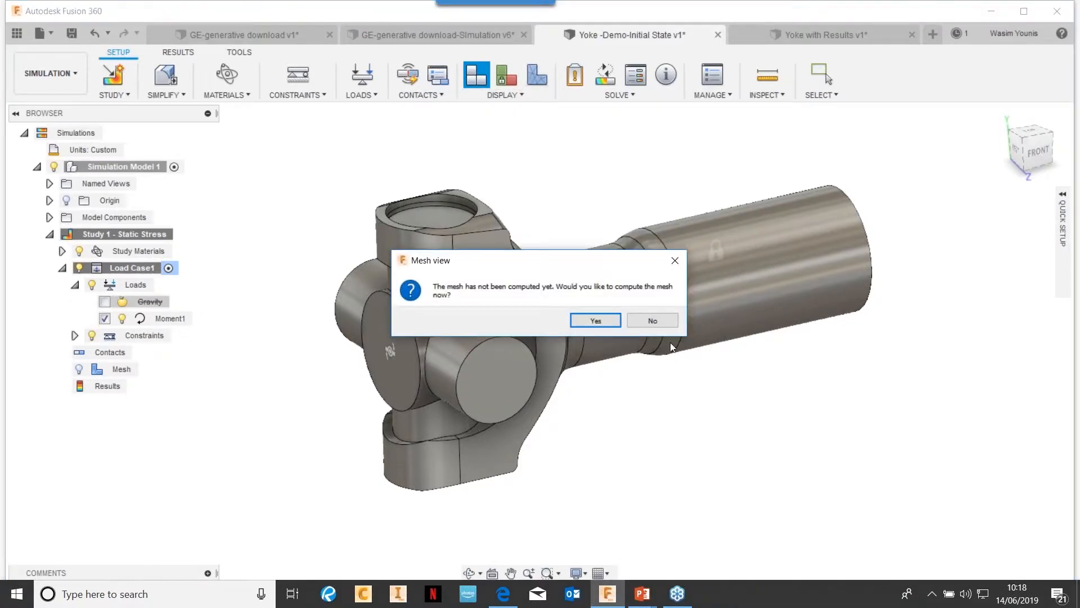
left_click(597, 316)
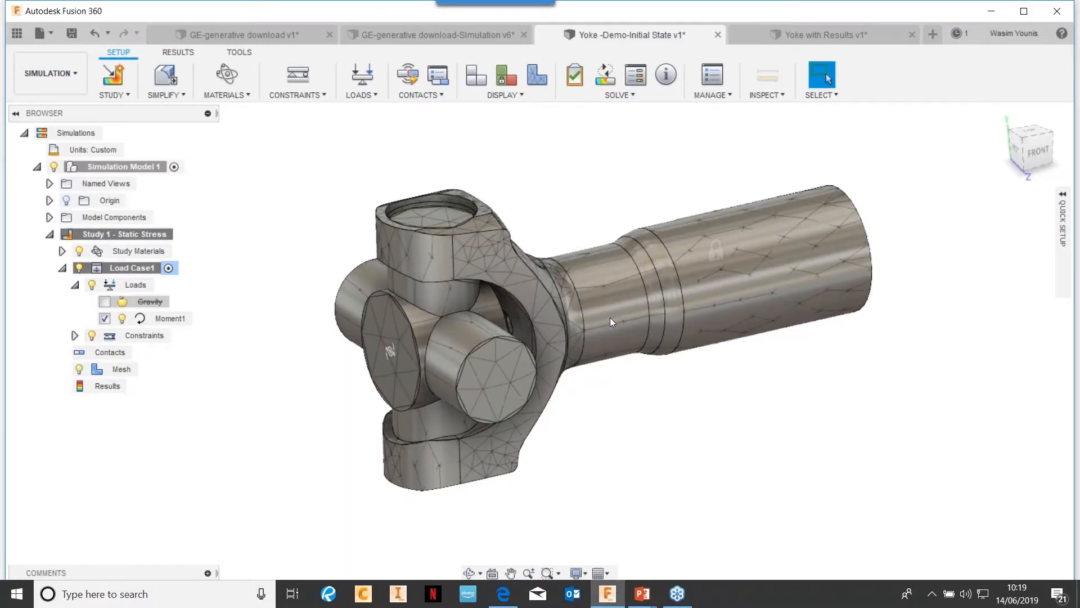
middle_click_drag(779, 458, 670, 451, "shift")
scroll(589, 309, "up", 5)
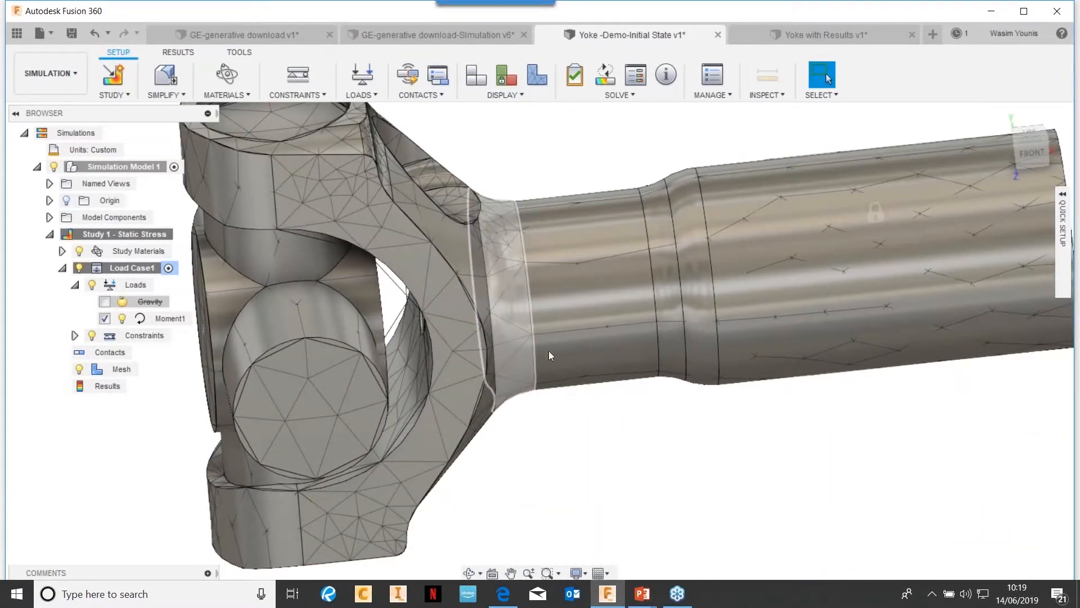
Refine the global mesh settings with a smaller model-based element size and a smaller maximum adjacent mesh size ratio
scroll(599, 434, "down", 5)
middle_click_drag(635, 442, 612, 383, "shift")
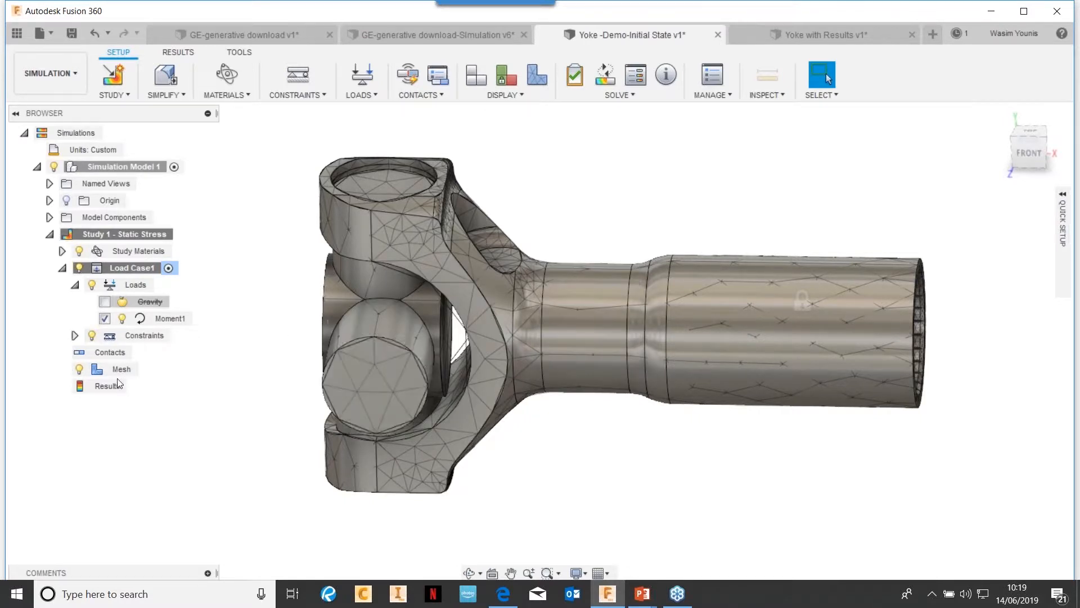
left_click(147, 369)
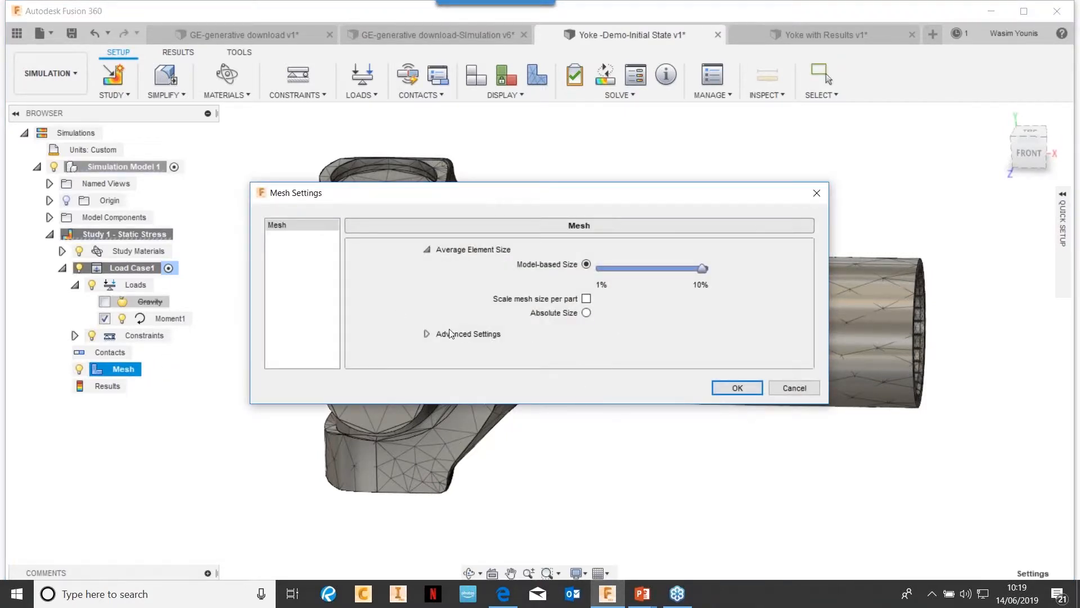
left_click(431, 334)
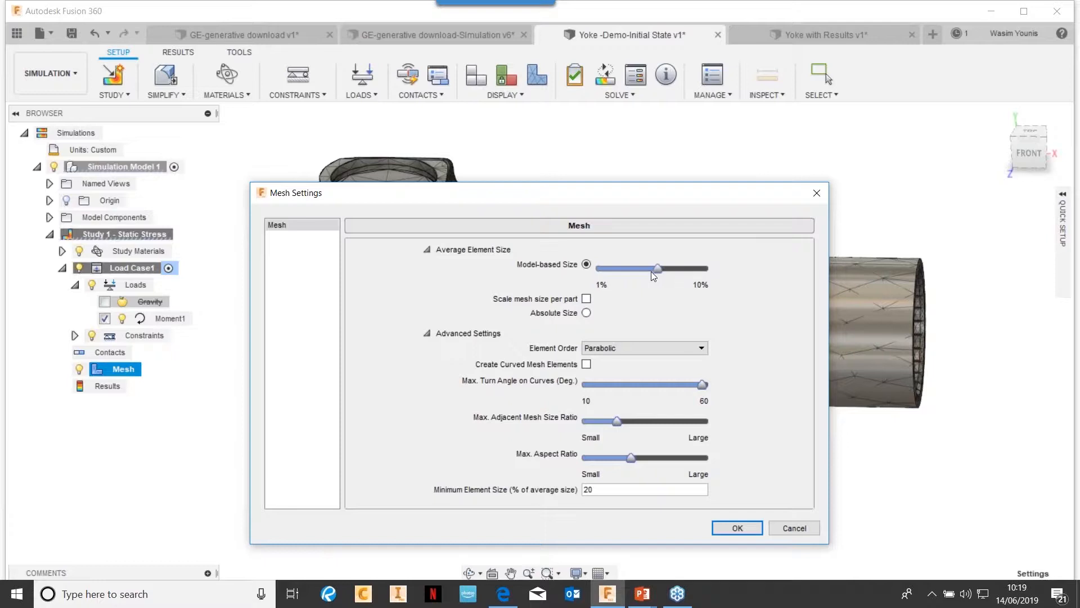
left_click_drag(652, 273, 640, 272)
mouse_move(618, 430)
left_click_drag(596, 422, 594, 422)
left_click(738, 528)
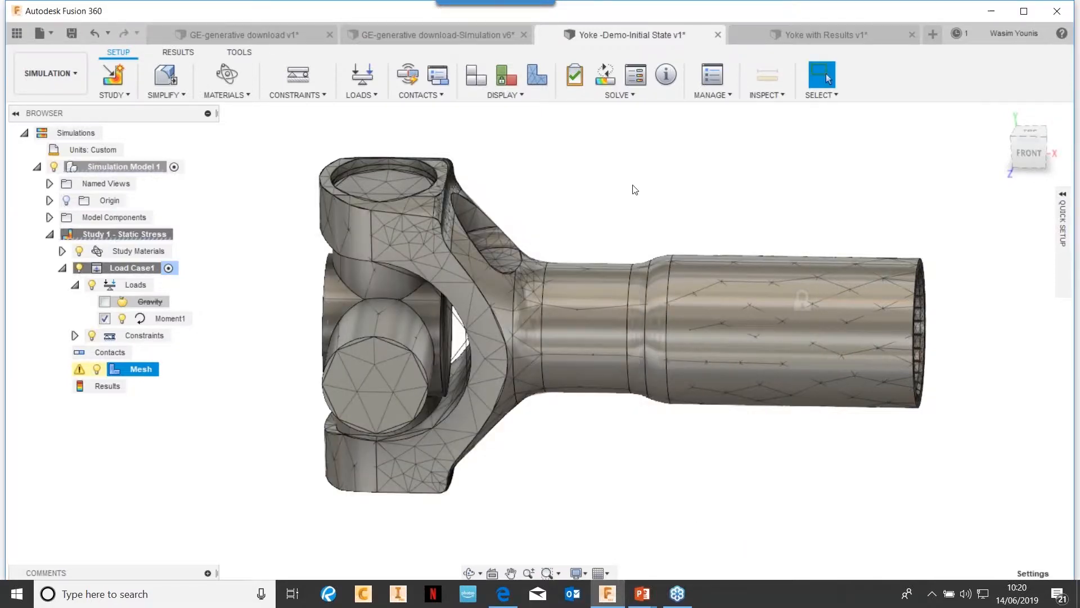
Add a local mesh control of 1.851 mm length to the fillet face where the yoke meets the shaft neck
mouse_move(623, 370)
middle_mouse_down("shift")
mouse_move(692, 389)
mouse_move(623, 360)
middle_mouse_up("shift")
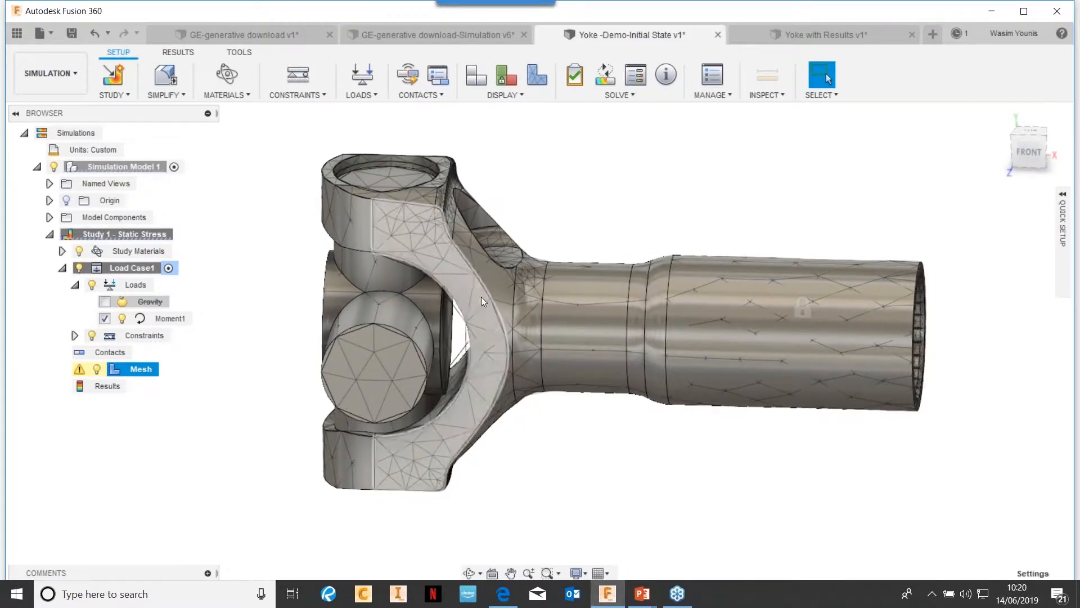
left_click(726, 95)
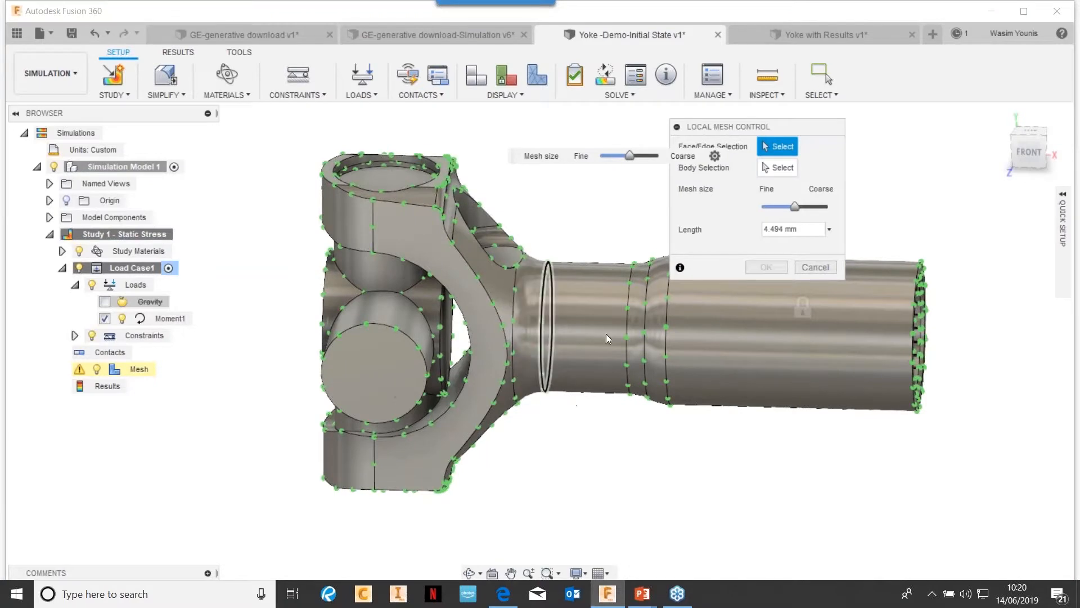
left_click(529, 303)
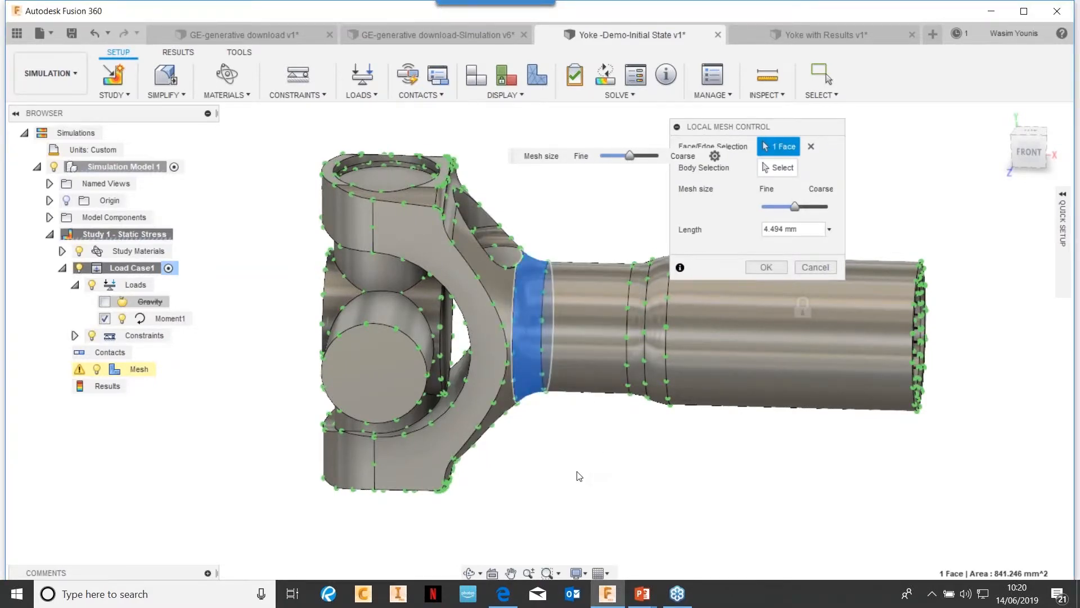
middle_click_drag(578, 474, 523, 501, "shift")
left_click_drag(795, 207, 776, 207)
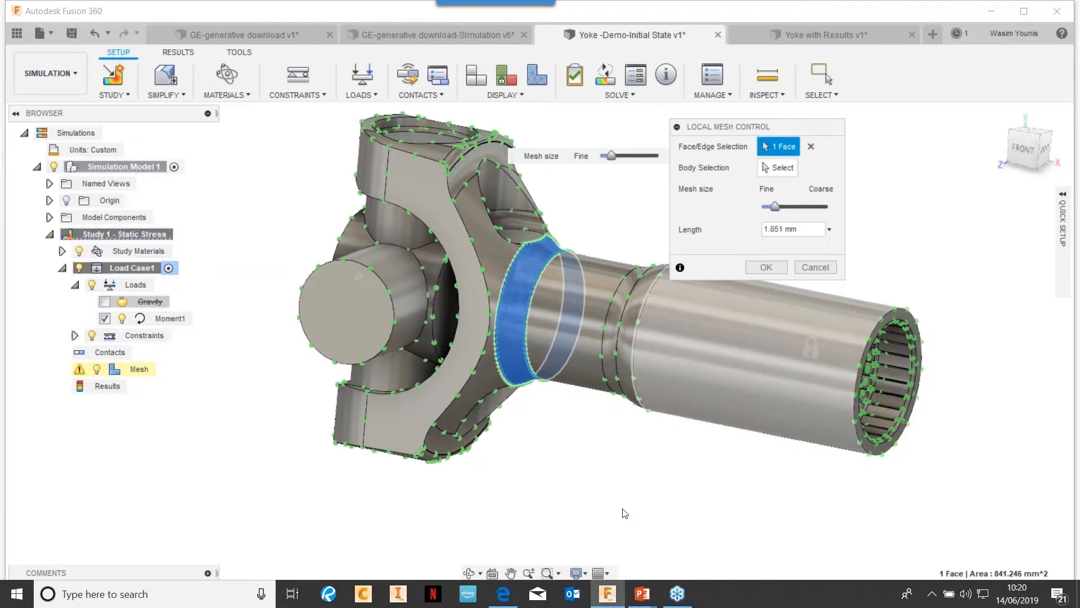
left_click(766, 267)
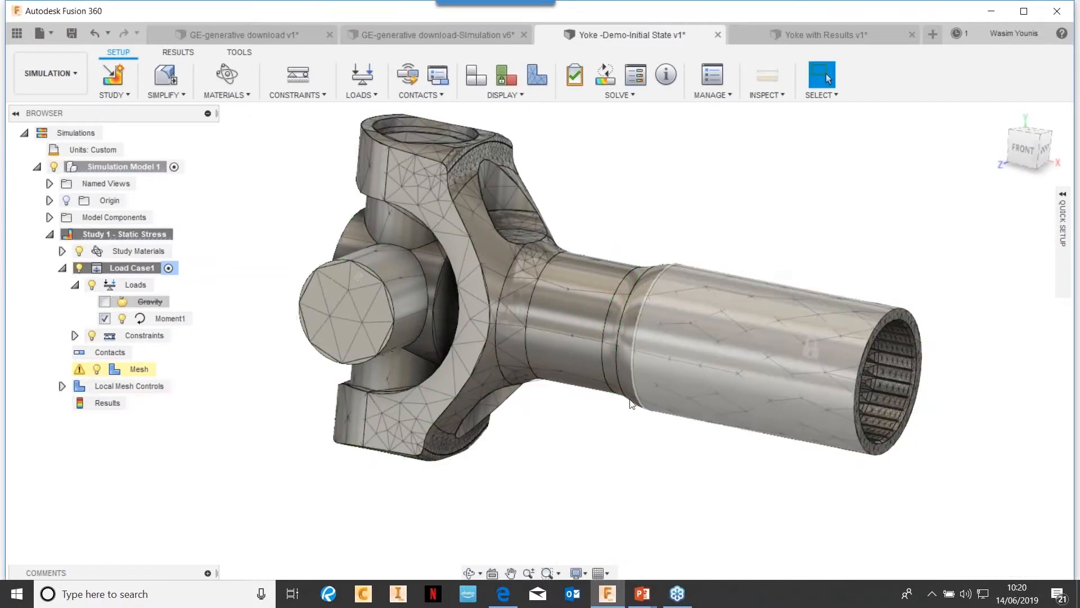
Regenerate the yoke assembly mesh and inspect the elements around the shaft neck, fillet and yoke ears
middle_click_drag(605, 444, 645, 447, "shift")
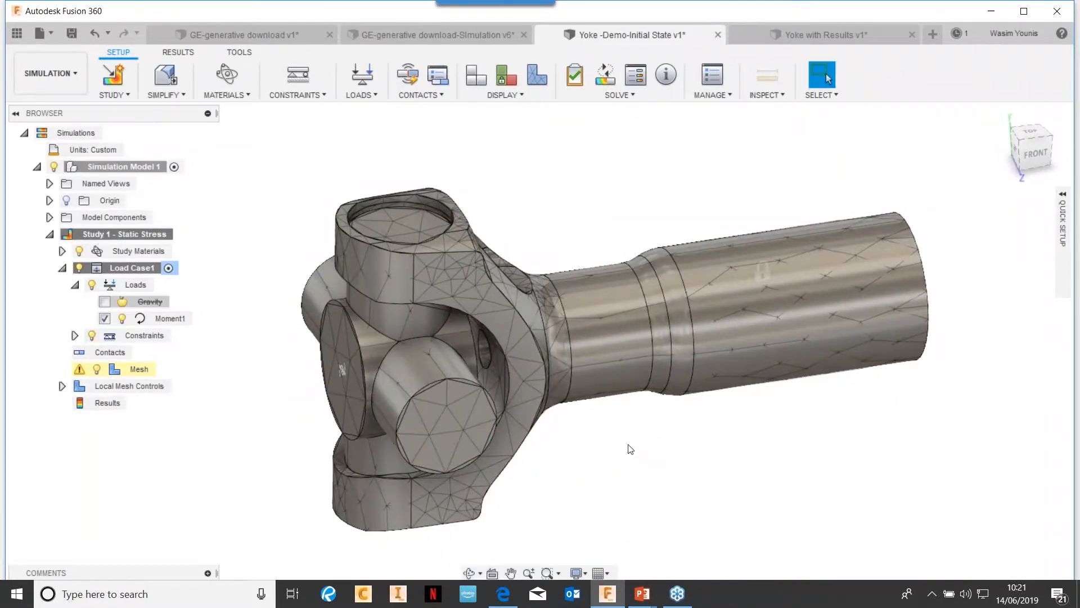
left_click(140, 369)
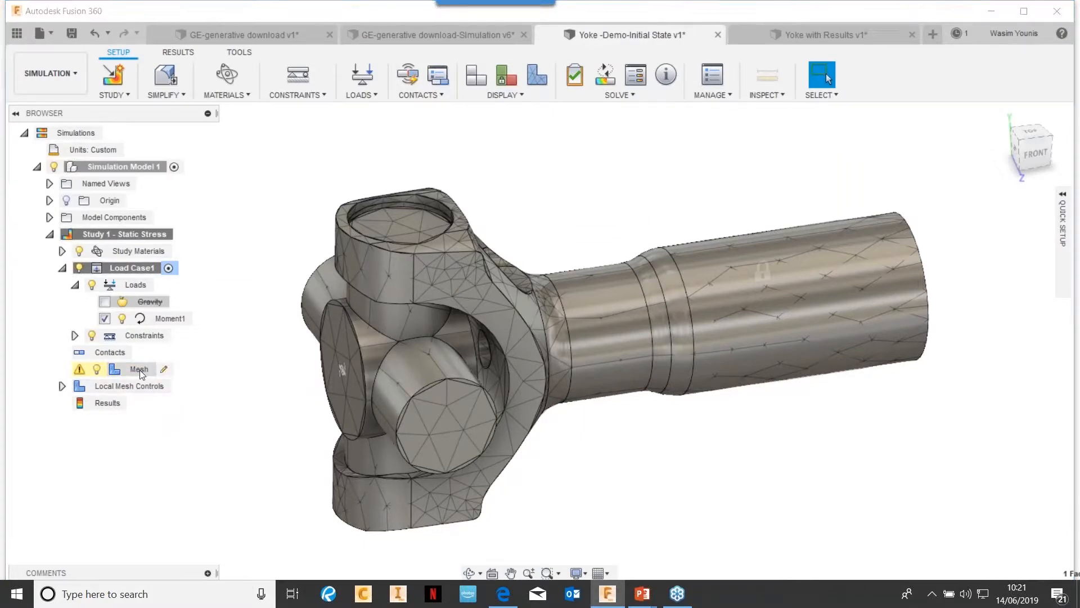
right_click(141, 371)
left_click(183, 397)
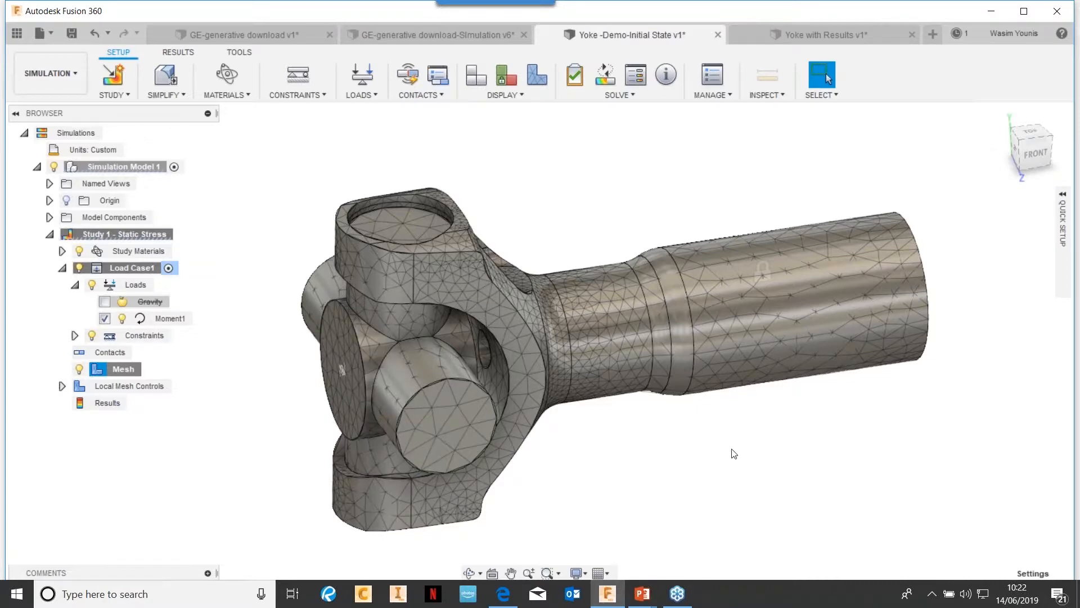
middle_click_drag(722, 453, 588, 434, "shift")
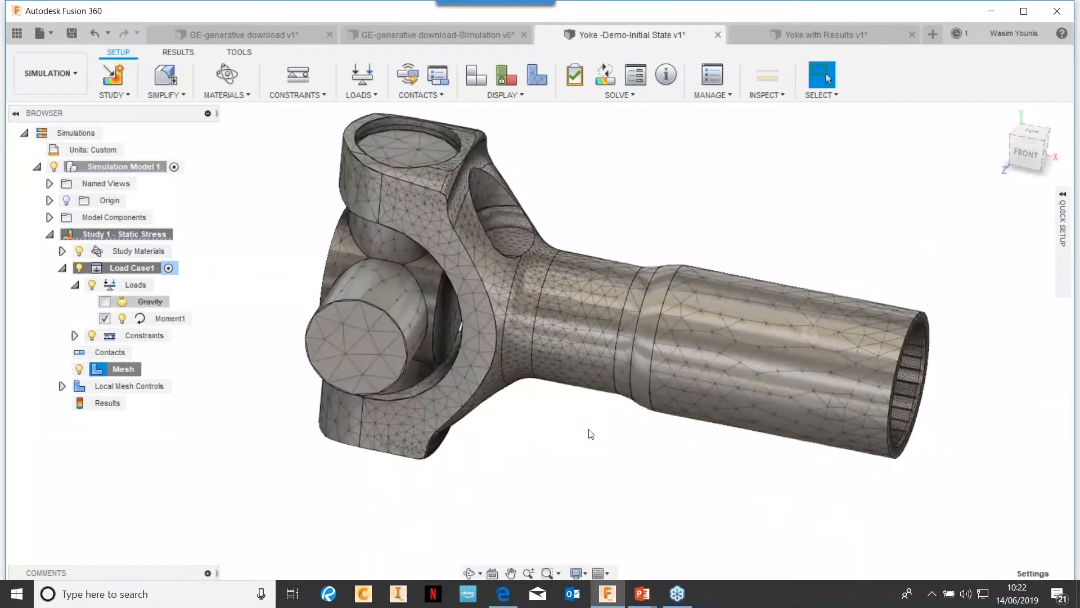
scroll(542, 286, "up", 2)
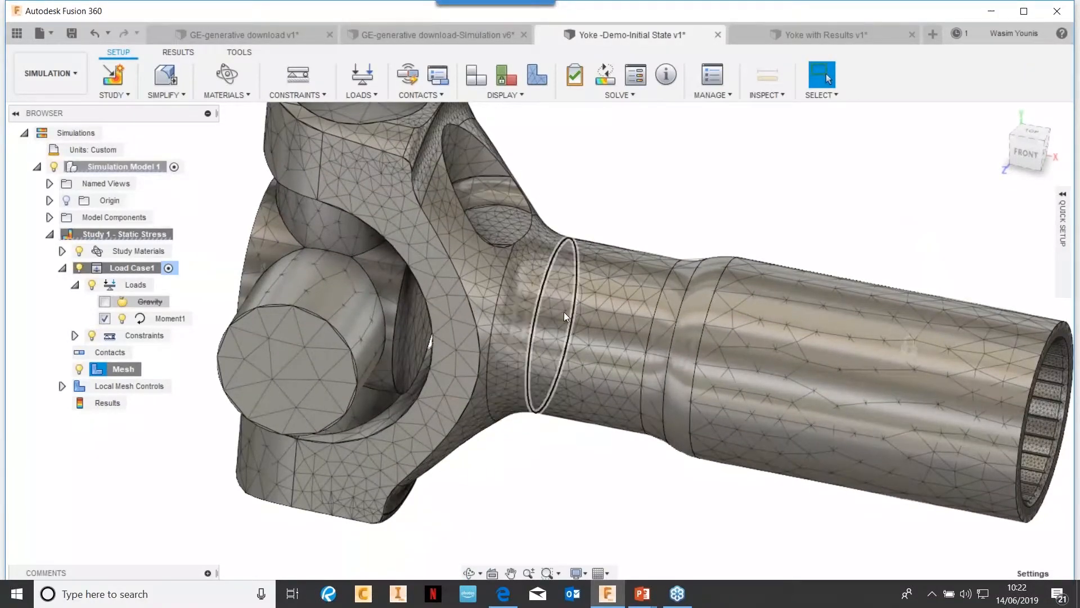
middle_click_drag(564, 312, 525, 302, "shift")
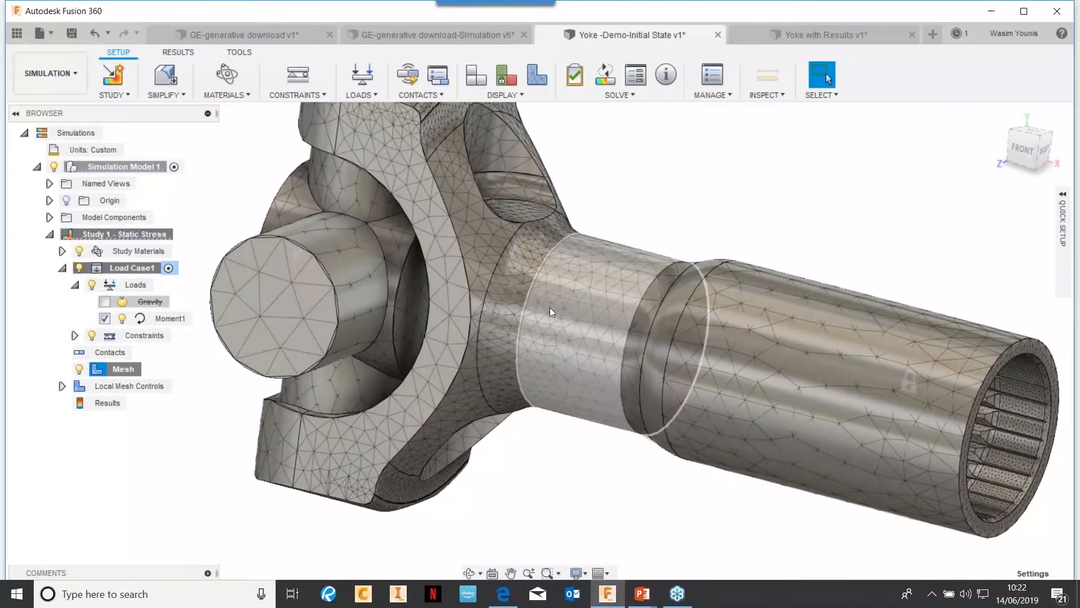
middle_click_drag(647, 453, 680, 458, "shift")
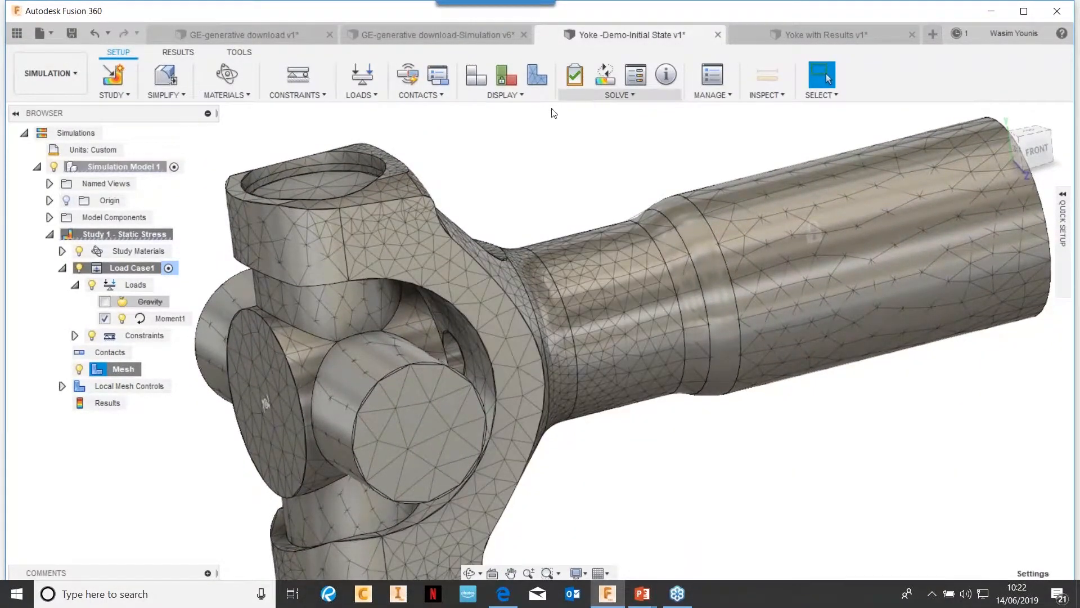
Check the degrees of freedom of the yoke assembly with its bonded contacts, then return to the normal model display
left_click(506, 79)
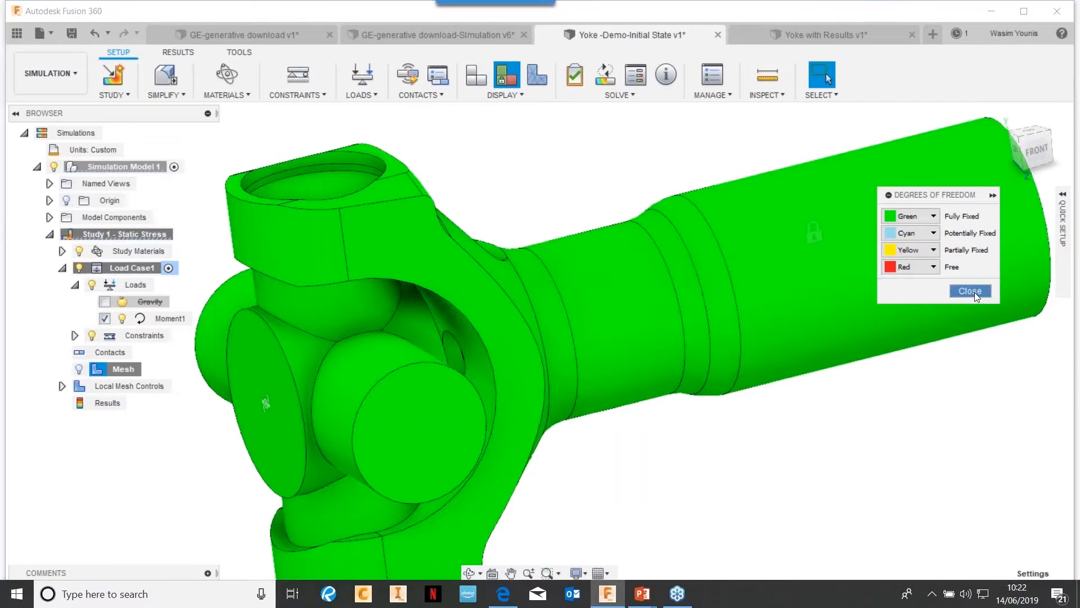
left_click(973, 291)
scroll(722, 438, "down", 1)
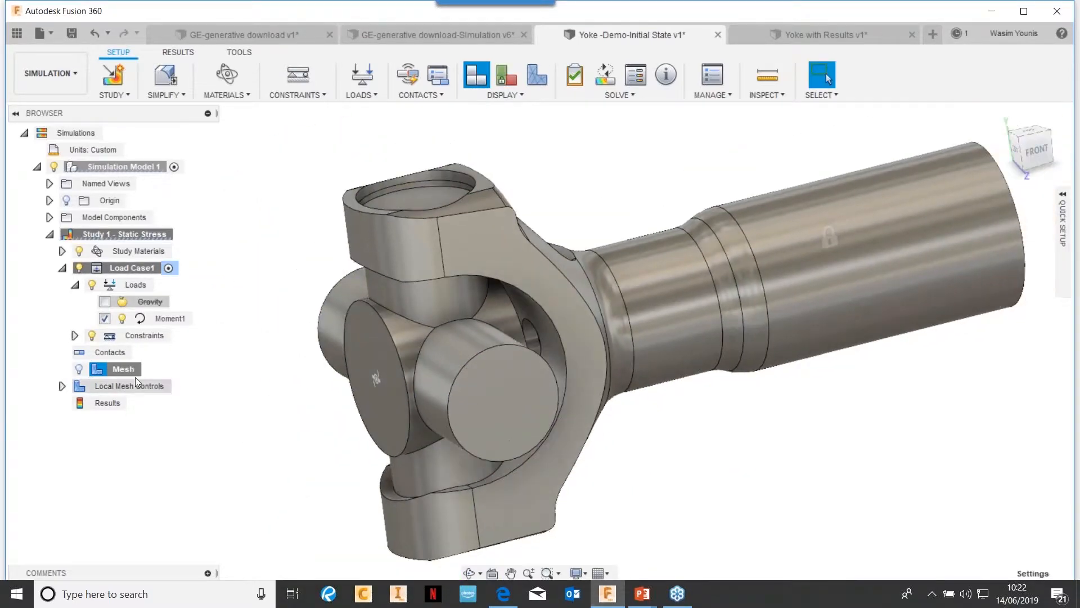
Set the contact type of both contact sets to Rough and check the assembly's degrees of freedom
left_click(138, 353)
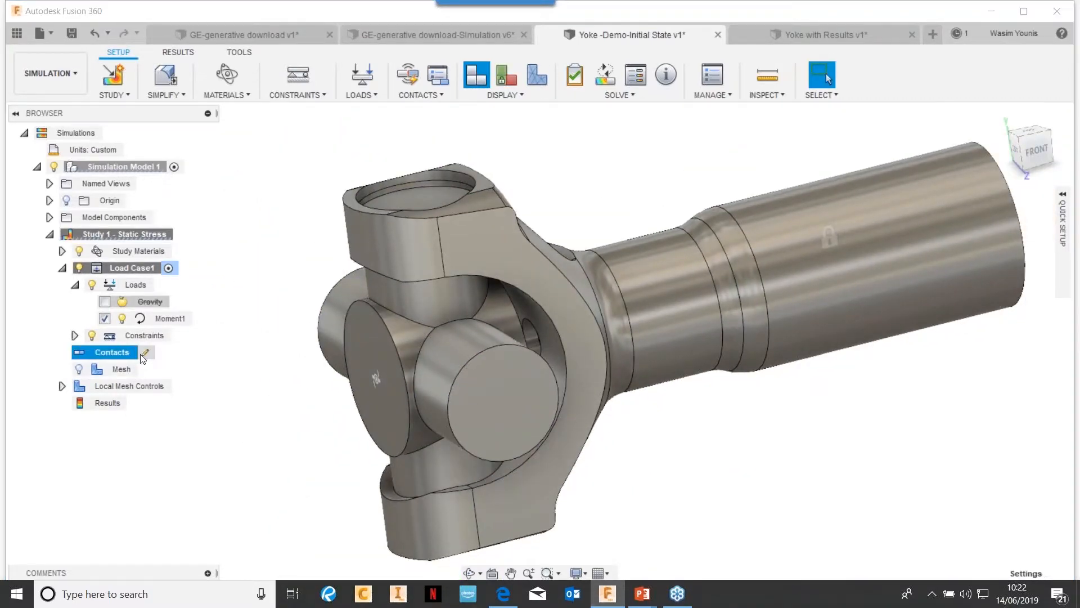
left_click_drag(717, 179, 702, 158)
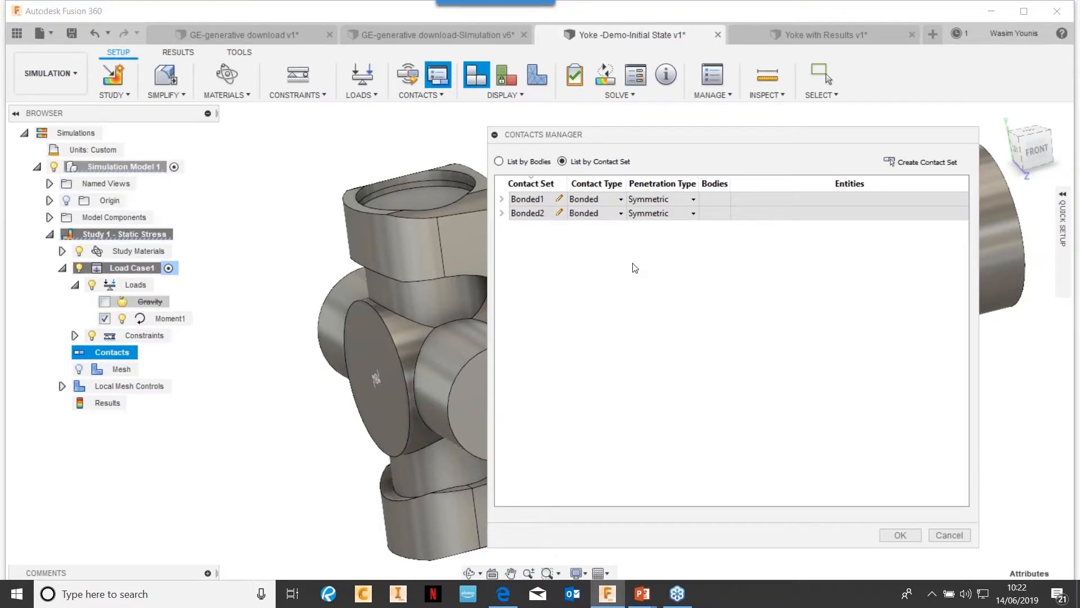
left_click(621, 199)
left_click(590, 237)
left_click(619, 213)
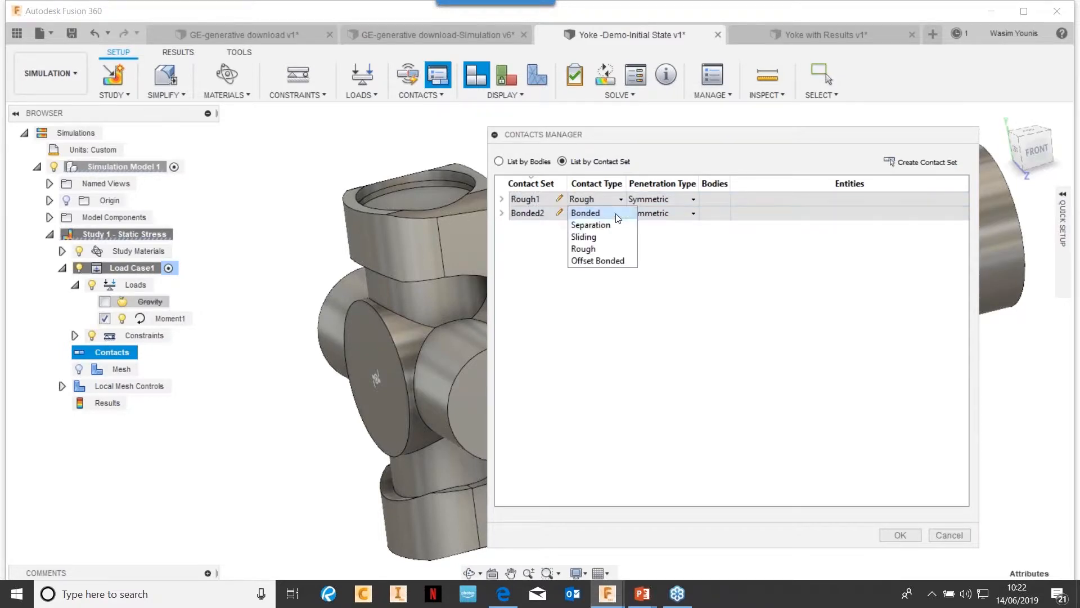
left_click(593, 249)
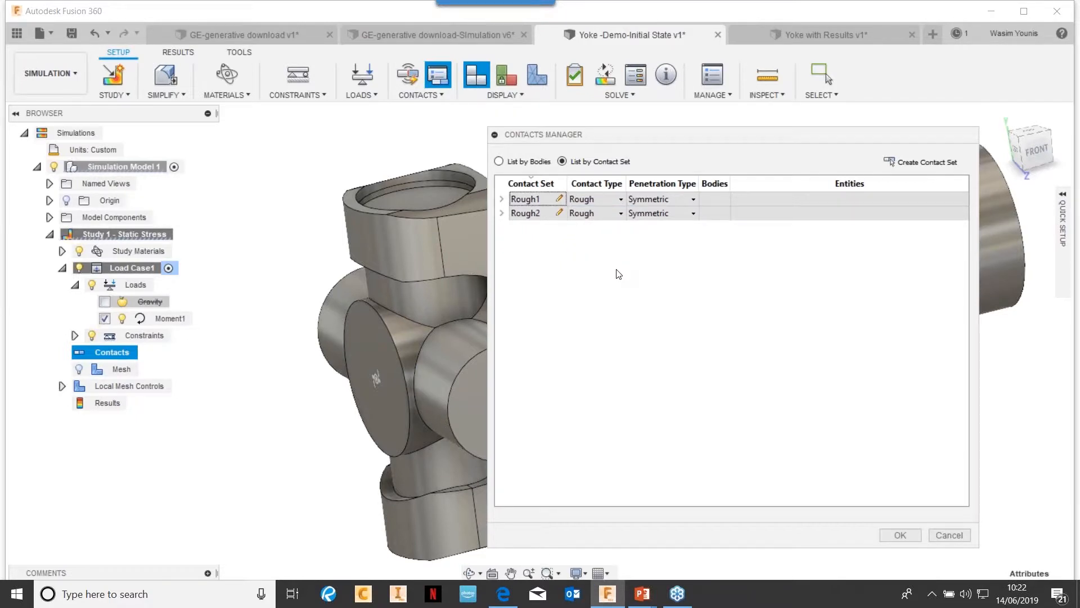
left_click(899, 535)
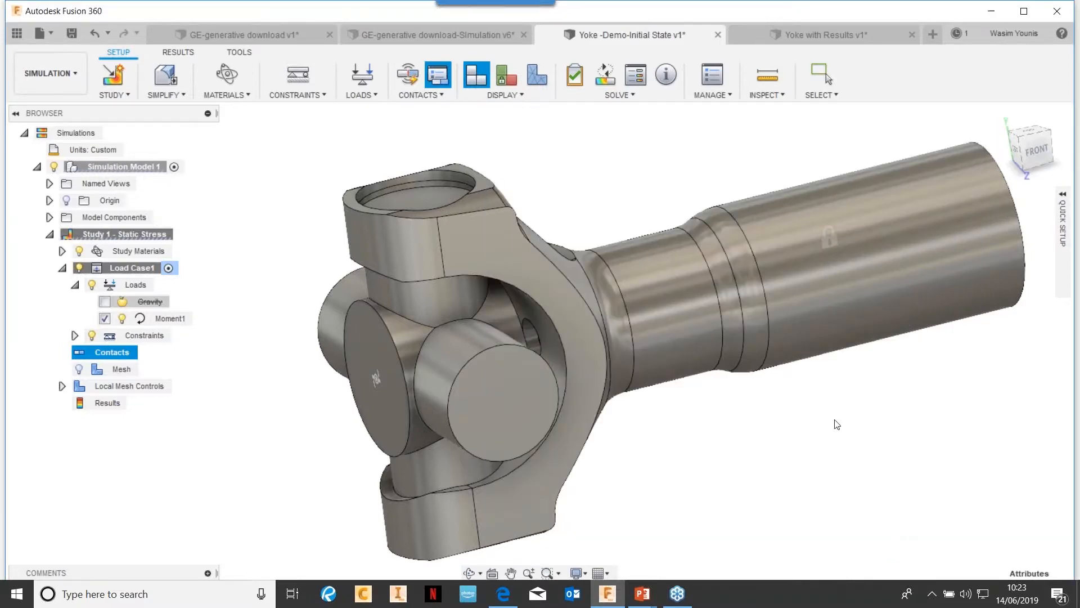
left_click(510, 80)
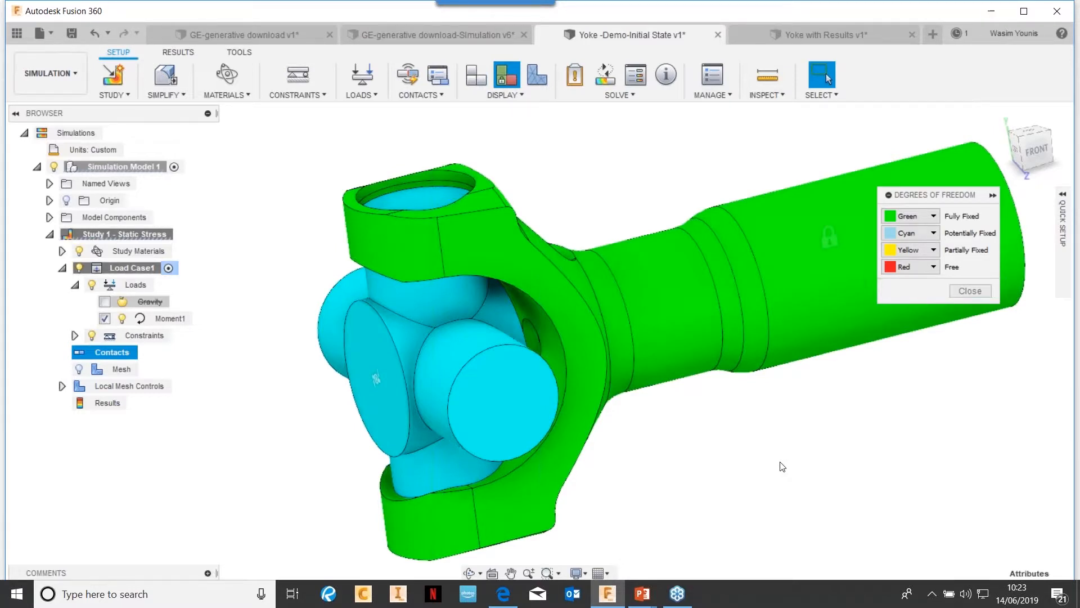
left_click(976, 290)
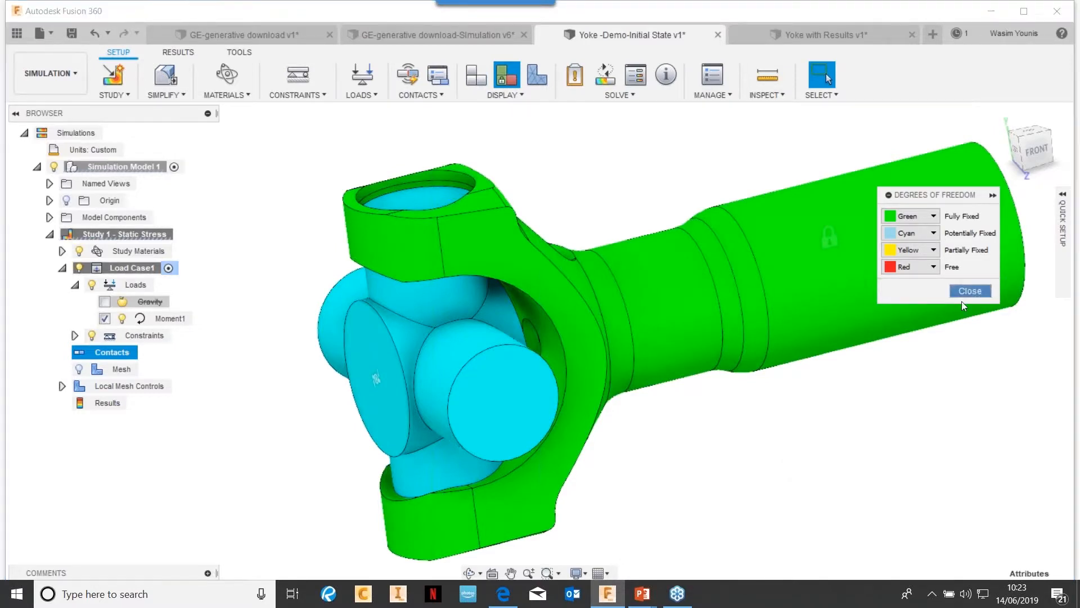
Set the contact type of both contact sets to Separation and check the assembly's degrees of freedom
left_click(146, 353)
left_click(608, 200)
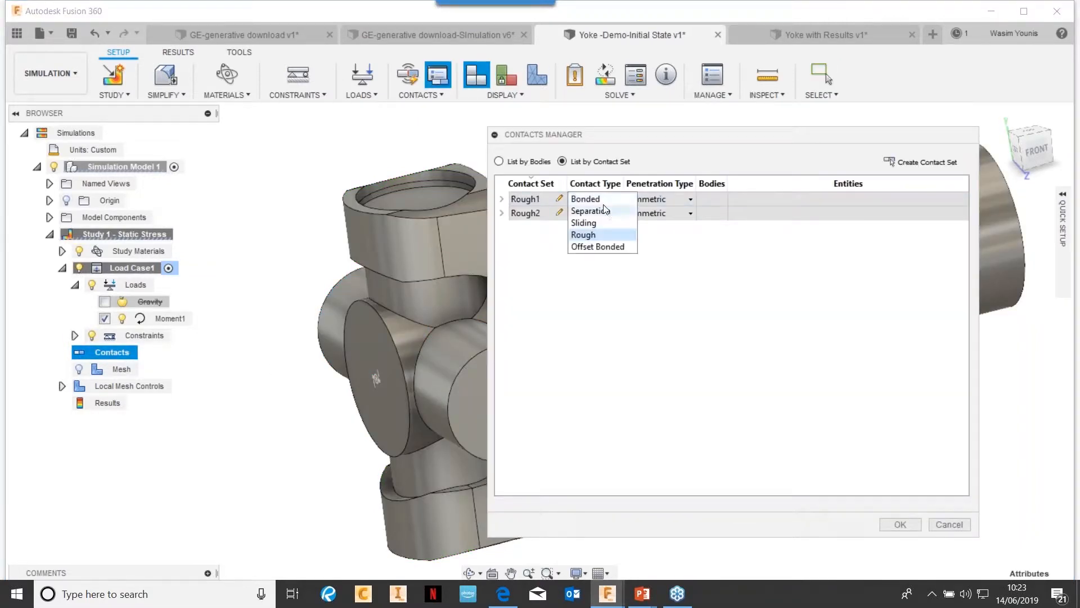
left_click(601, 212)
left_click(618, 214)
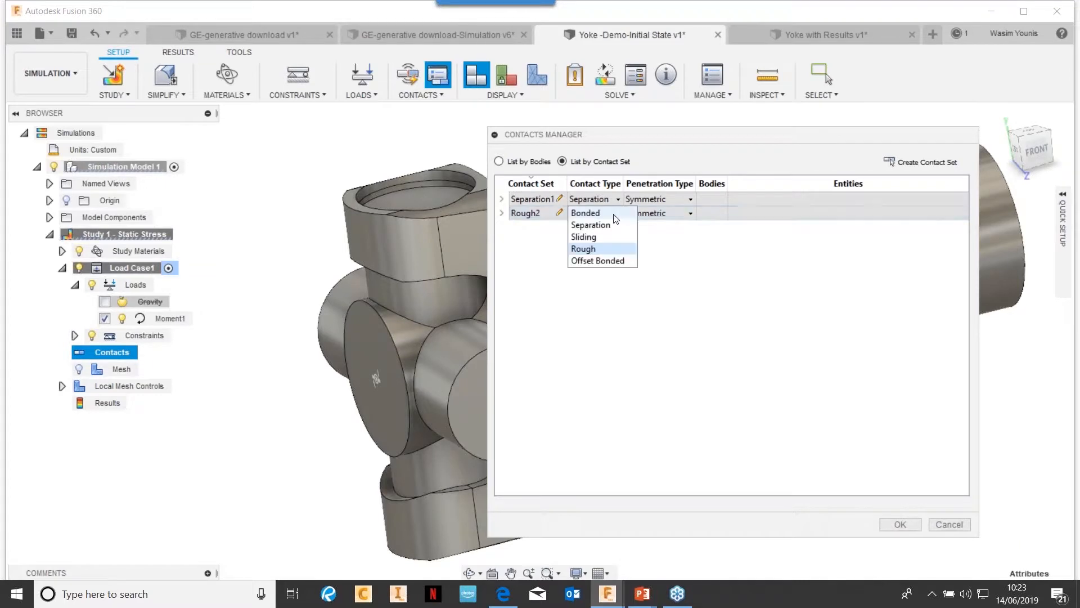
left_click(598, 225)
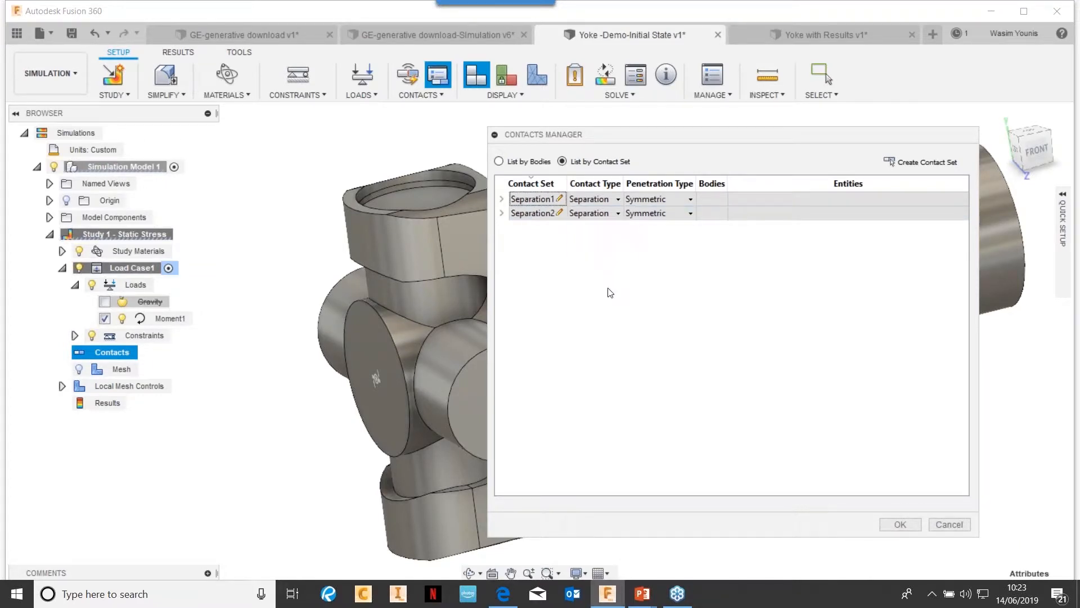
left_click(902, 524)
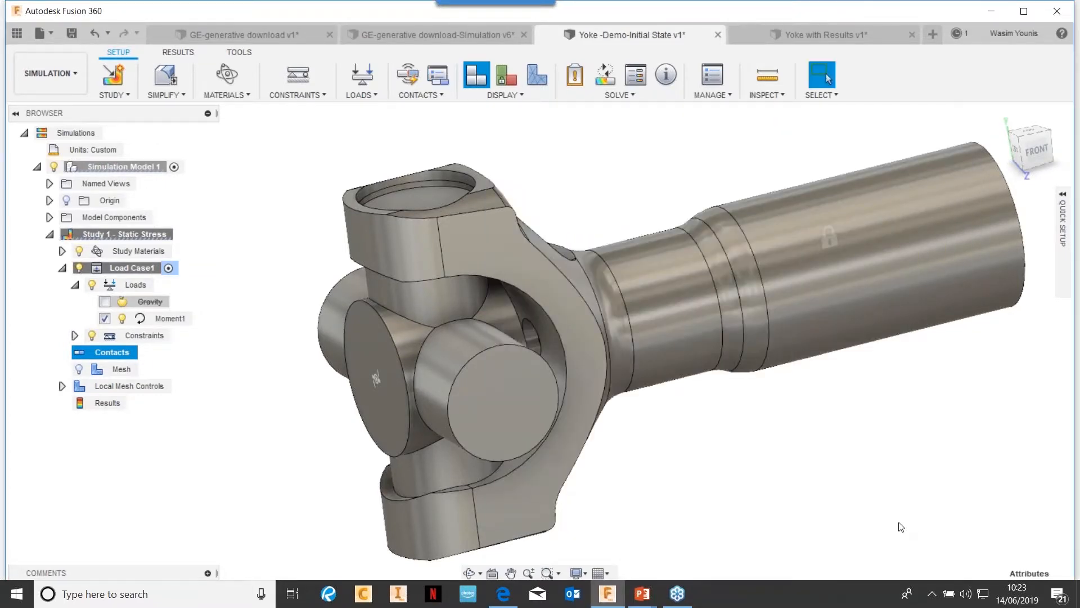
left_click(510, 77)
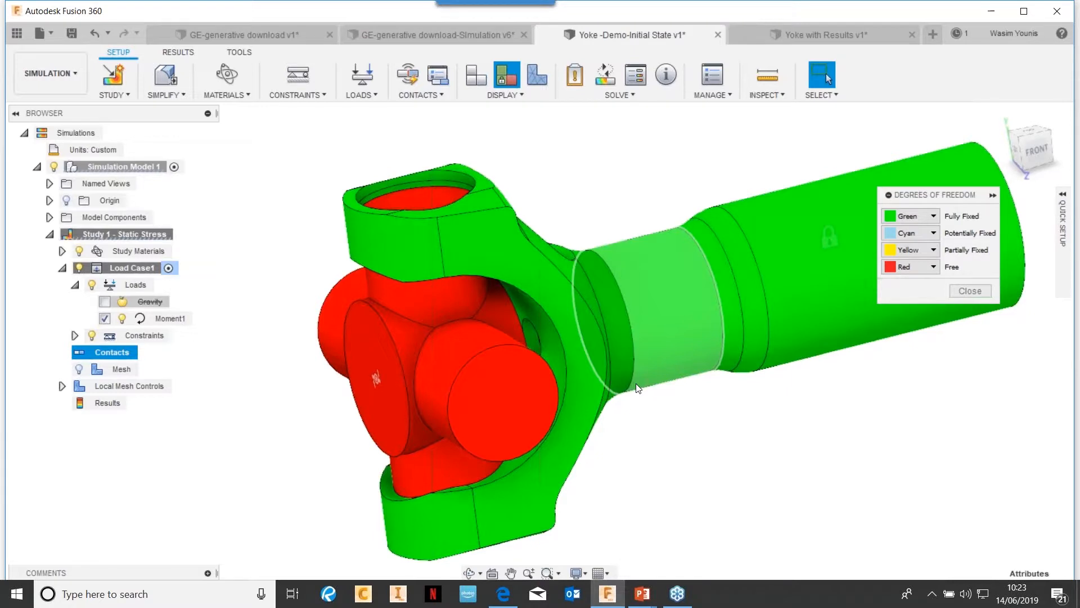
left_click(974, 292)
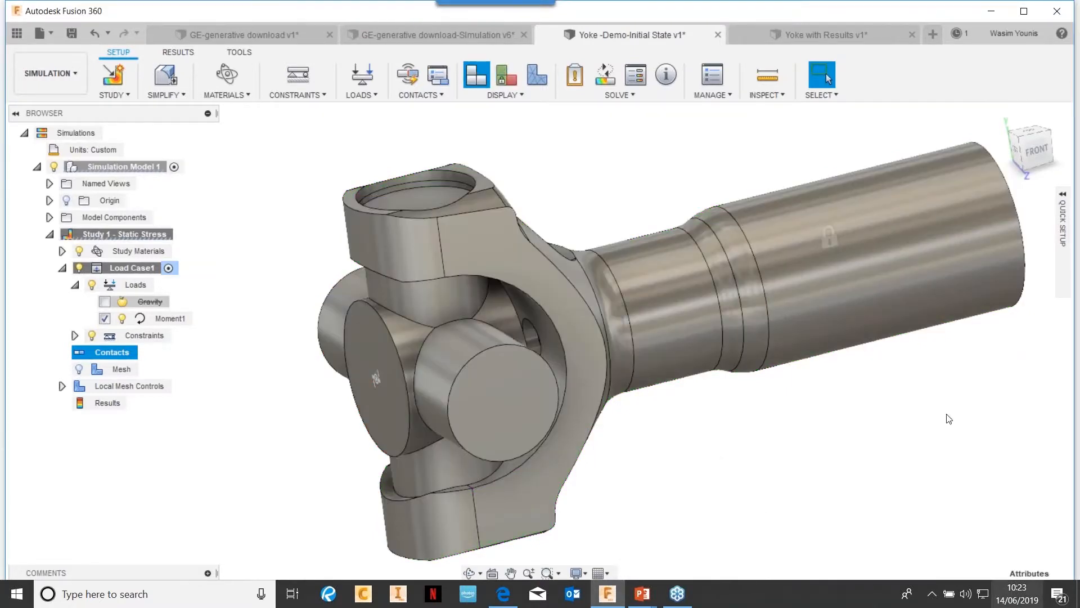
Open the simulation results of the Yoke with Results v1 document and list its model components
left_click(831, 32)
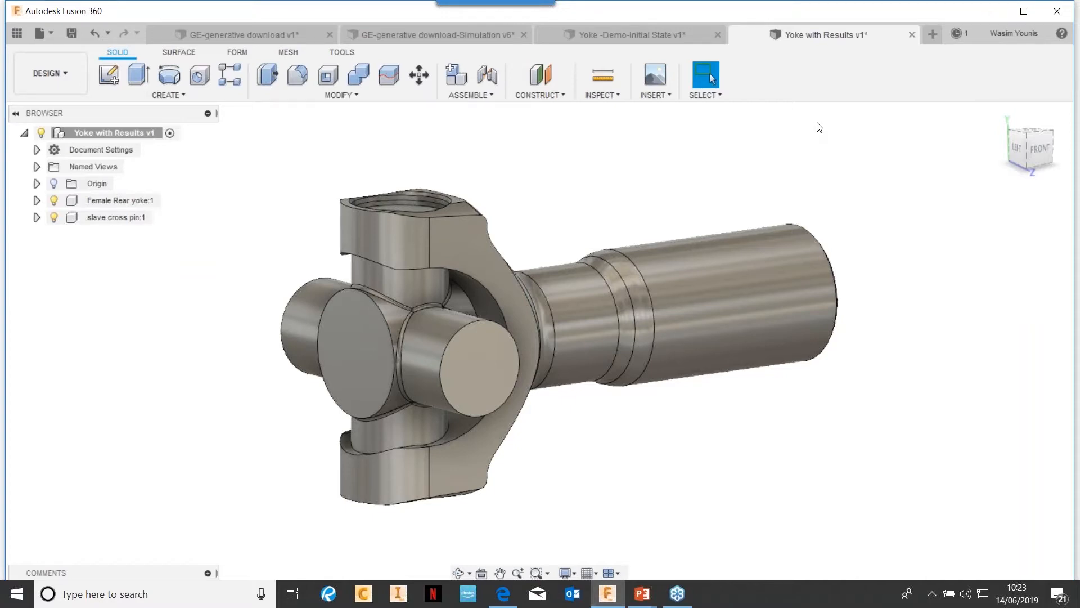
left_click(68, 86)
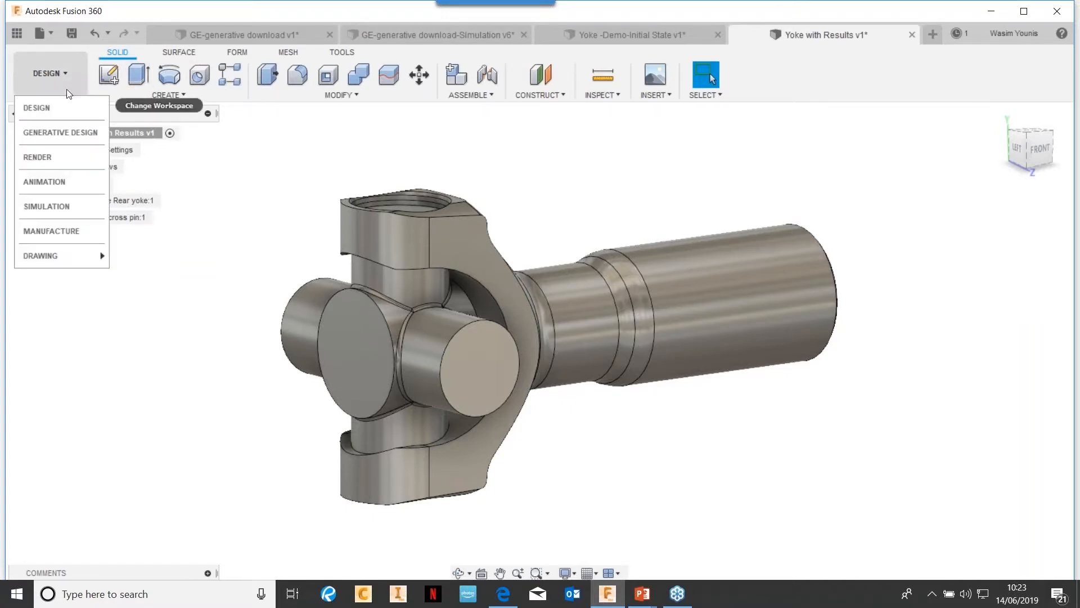
left_click(56, 206)
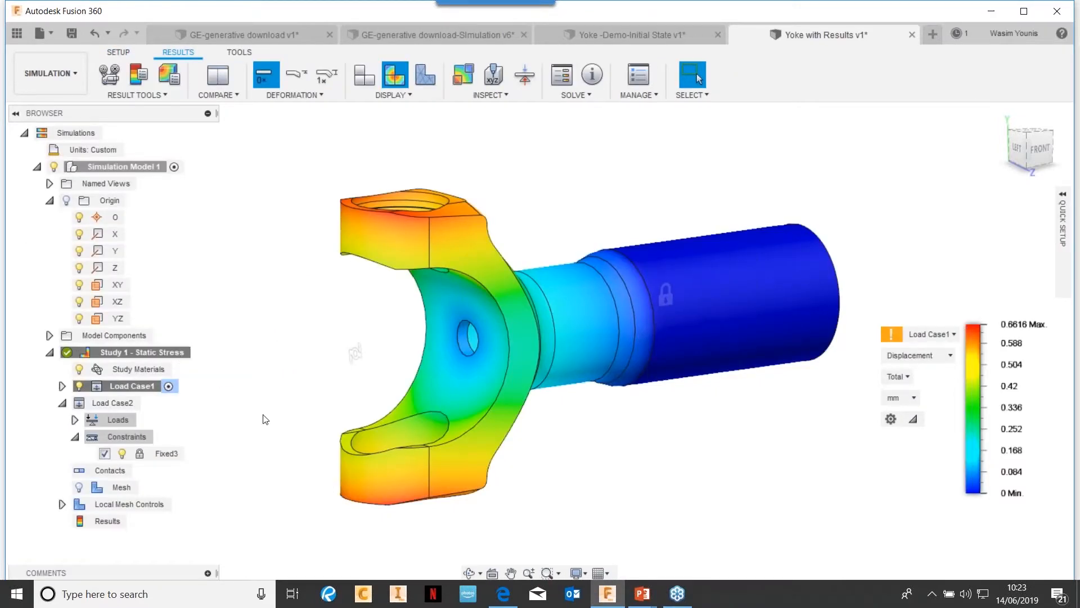
middle_click_drag(646, 466, 643, 432)
left_click(49, 336)
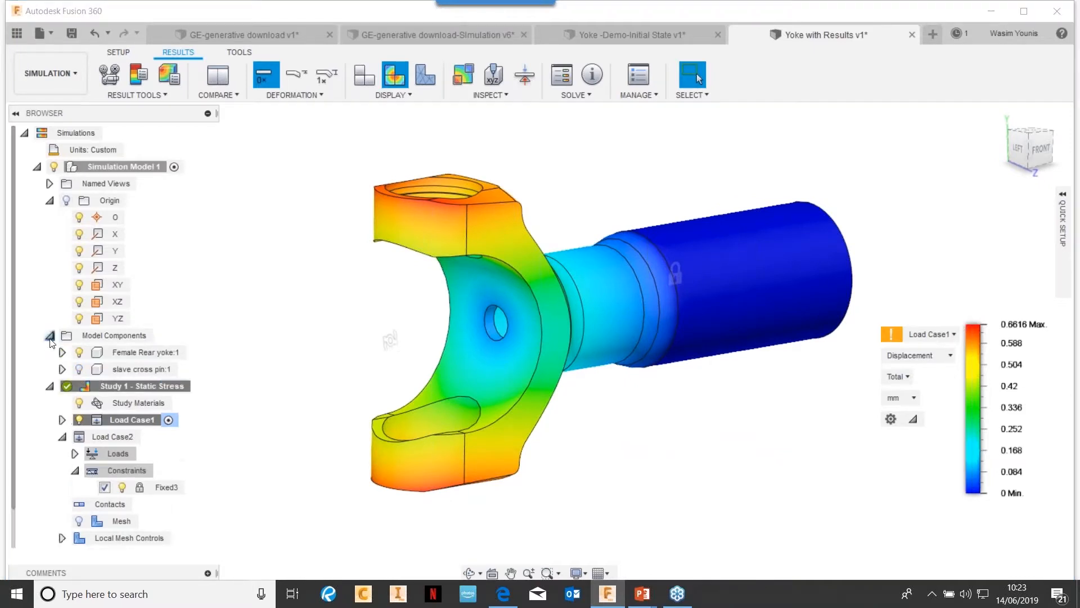
Show the slave cross pin in the results and switch the plotted result to Safety Factor
left_click(79, 369)
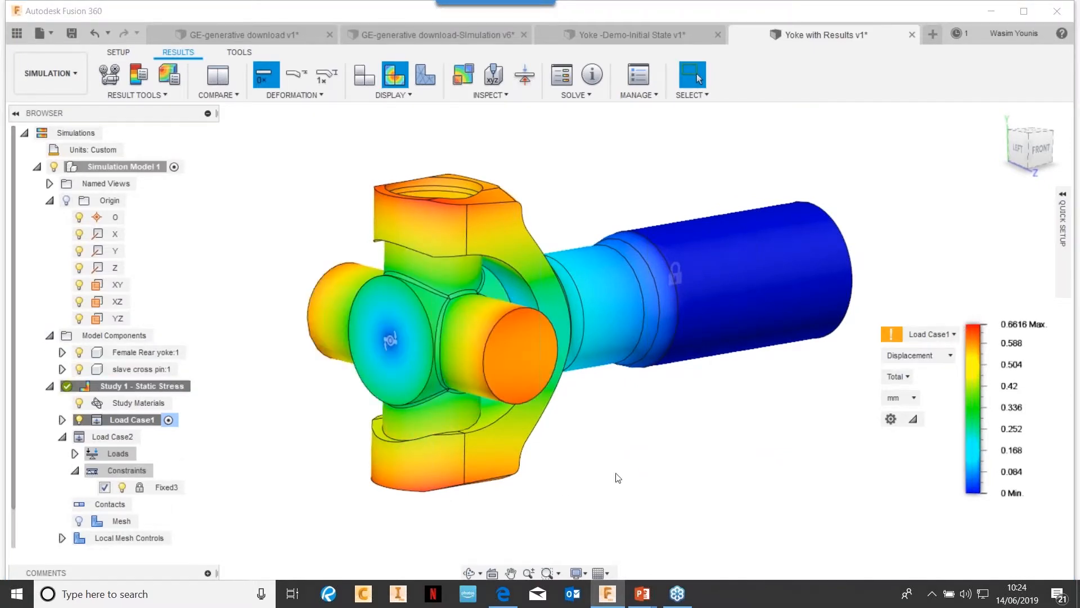
middle_click_drag(619, 470, 615, 436, "shift")
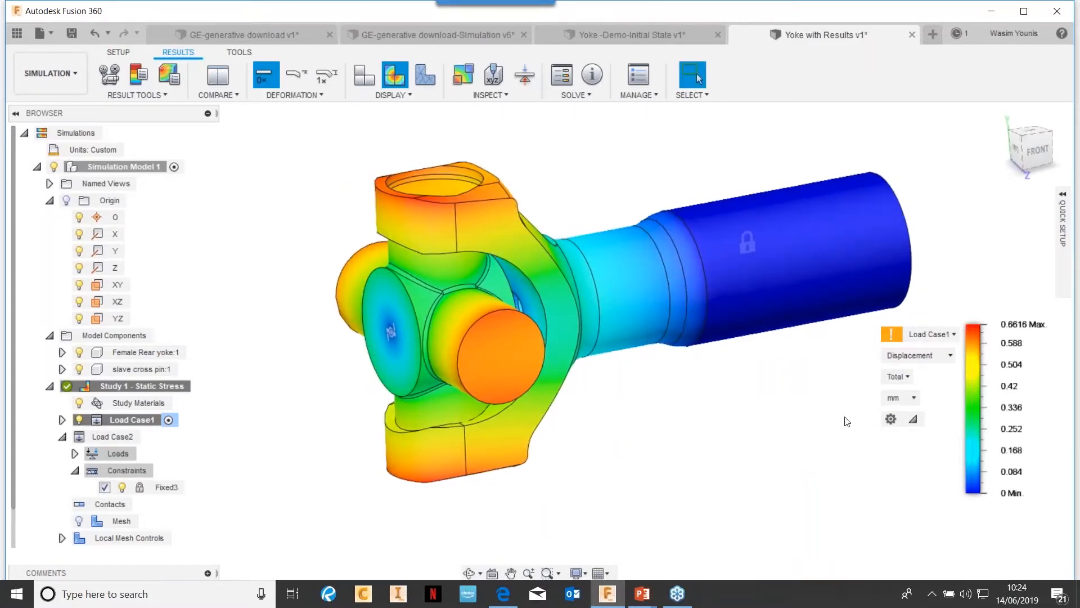
left_click(945, 359)
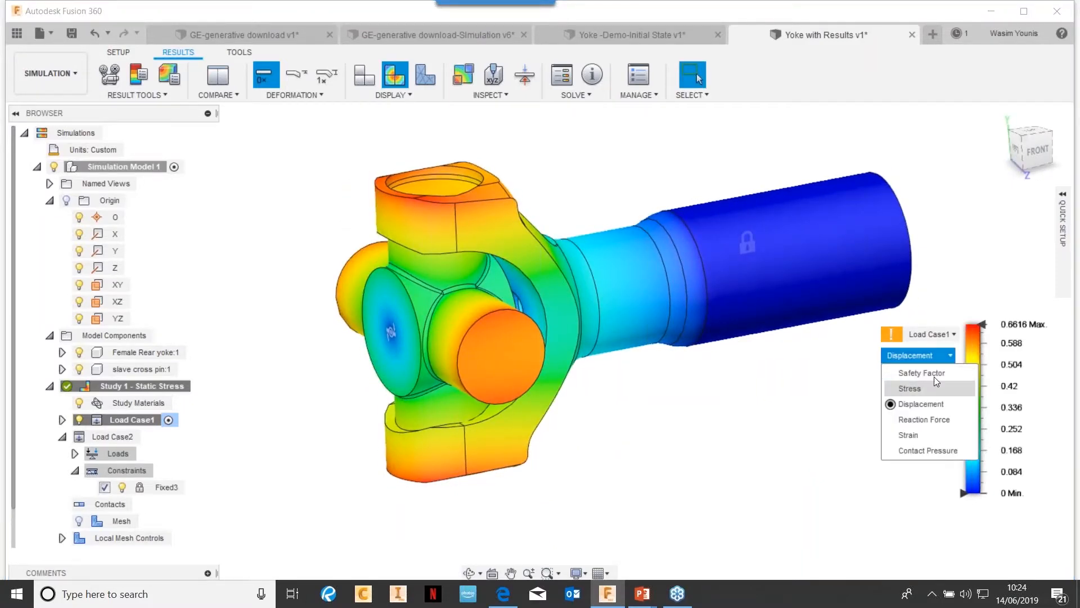
left_click(936, 372)
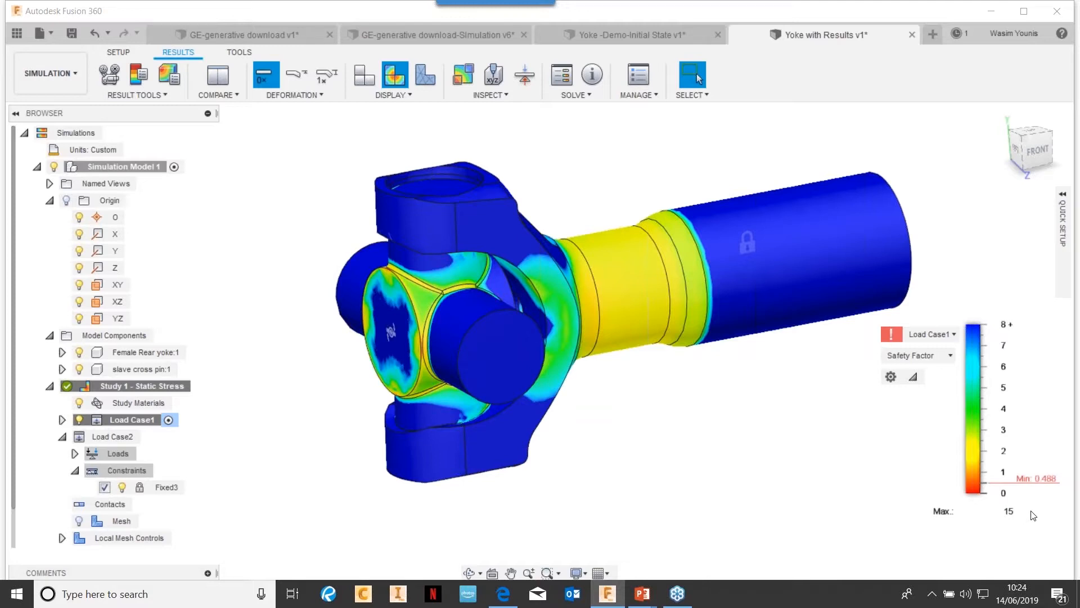
Show the minimum and maximum safety factor labels on the yoke assembly and examine where they lie
left_click(509, 95)
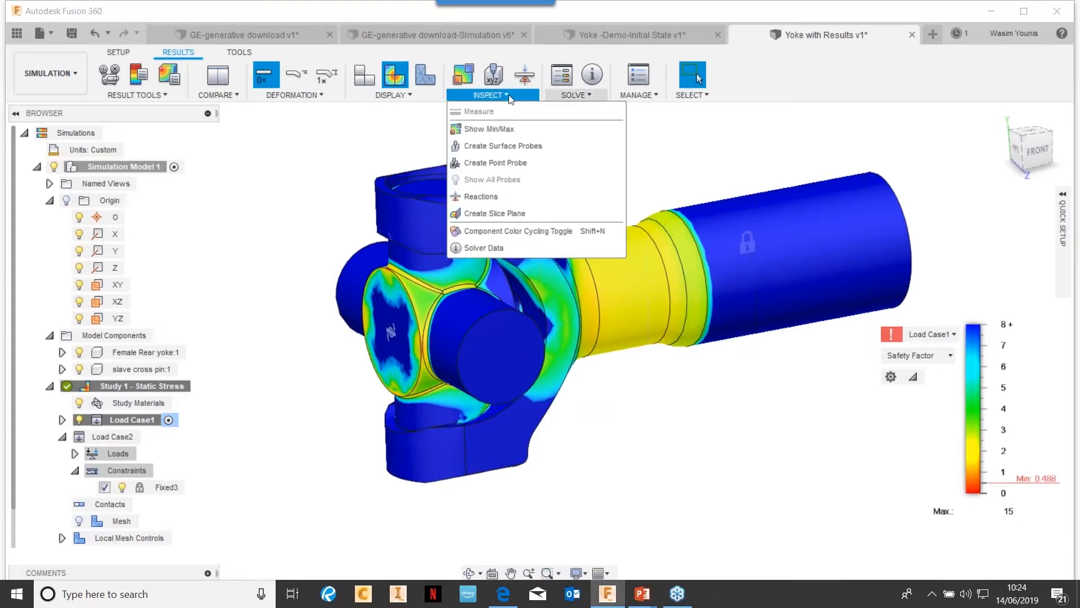
left_click(485, 127)
middle_click_drag(647, 451, 518, 381, "shift")
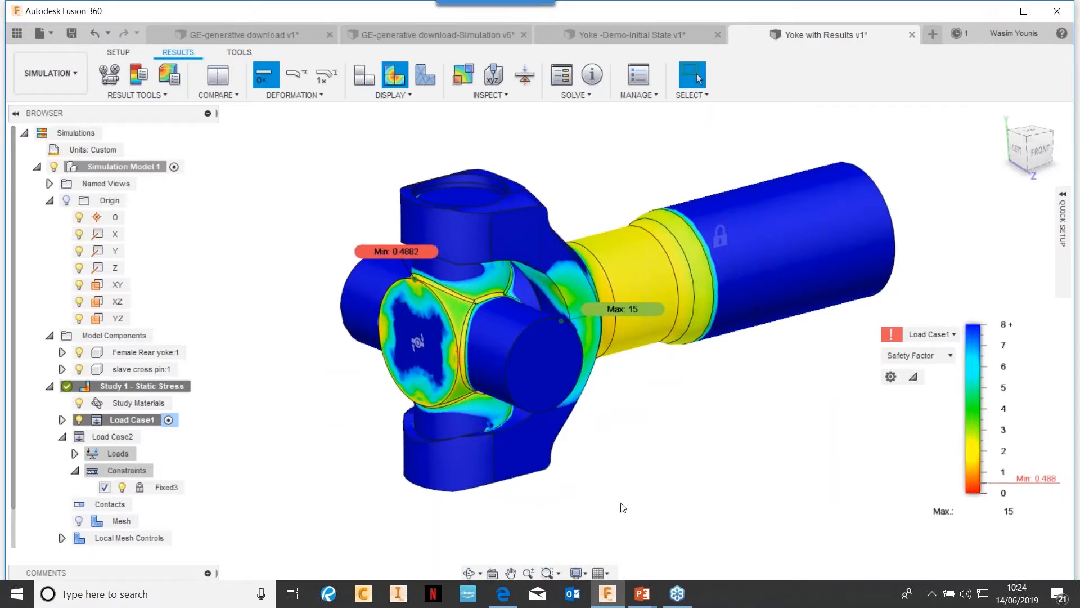
Hide the slave cross pin and examine the safety factor on the rear yoke alone from both sides
left_click(80, 369)
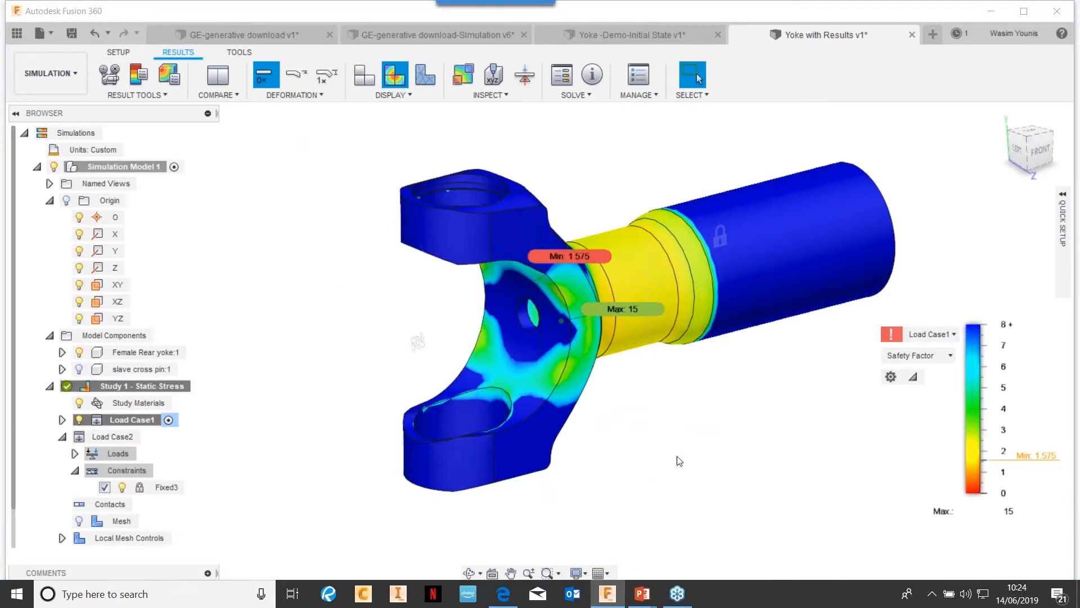
middle_click_drag(679, 461, 897, 468, "shift")
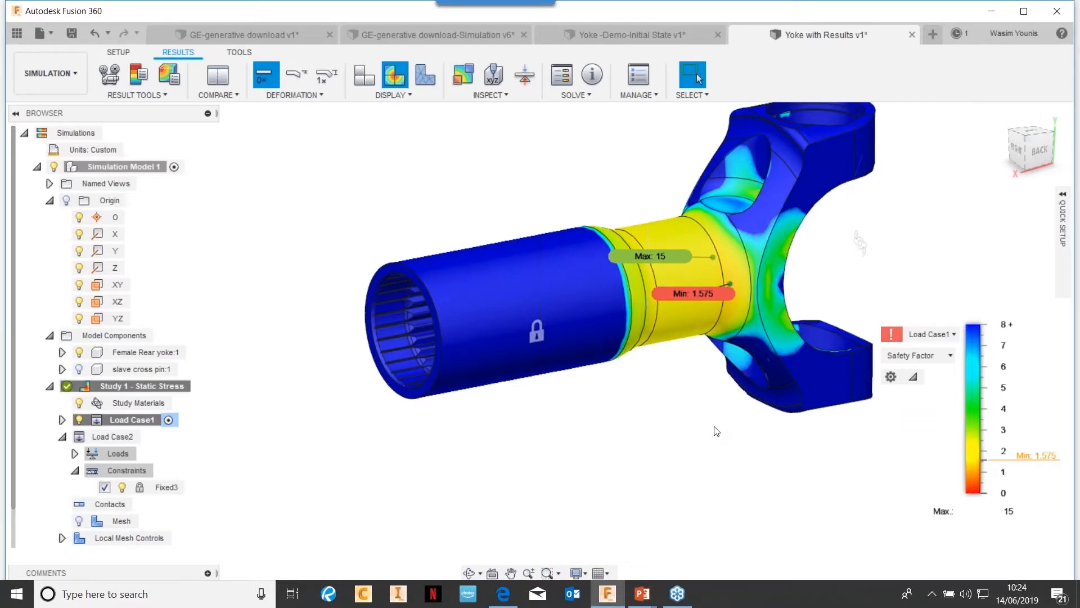
middle_click_drag(823, 465, 548, 387, "shift")
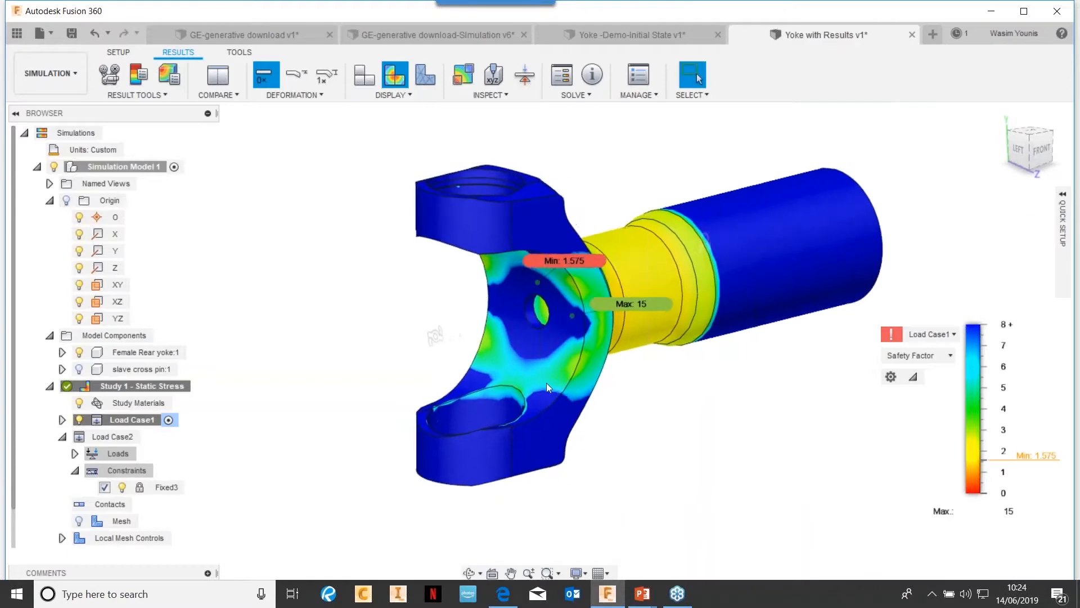
Switch the plotted result to Von Mises stress and examine the maximum stress area where the shaft neck meets the fork
left_click(951, 360)
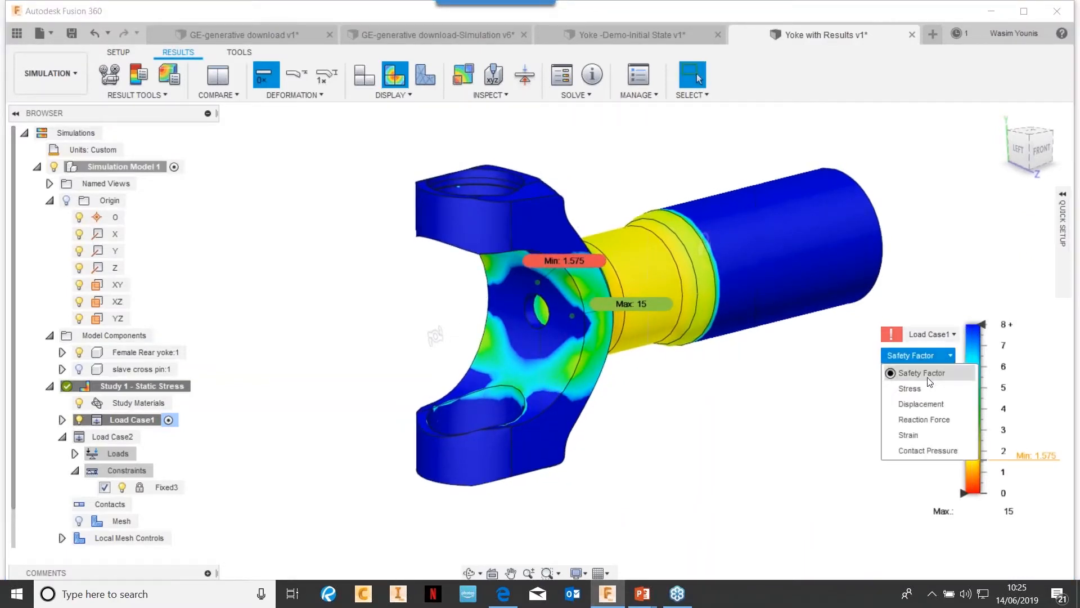
left_click(918, 390)
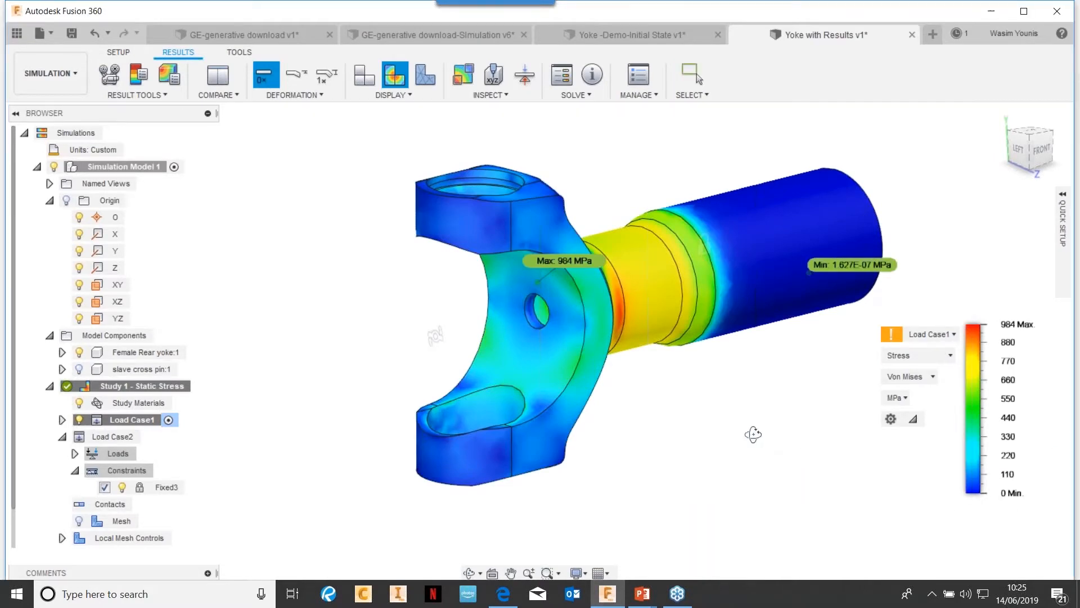
middle_click_drag(752, 434, 539, 483, "shift")
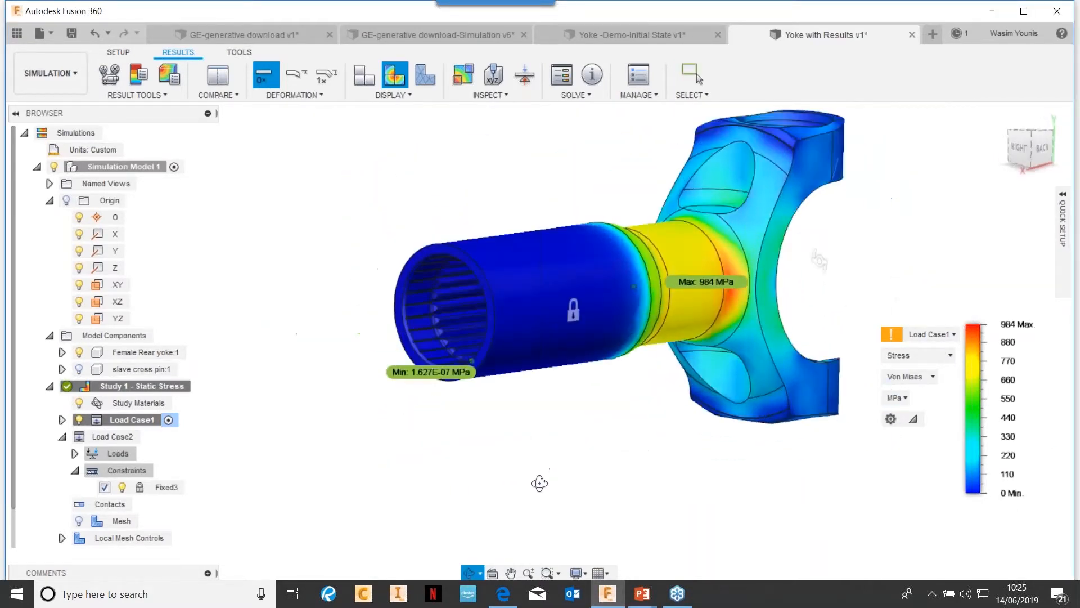
scroll(737, 290, "up", 5)
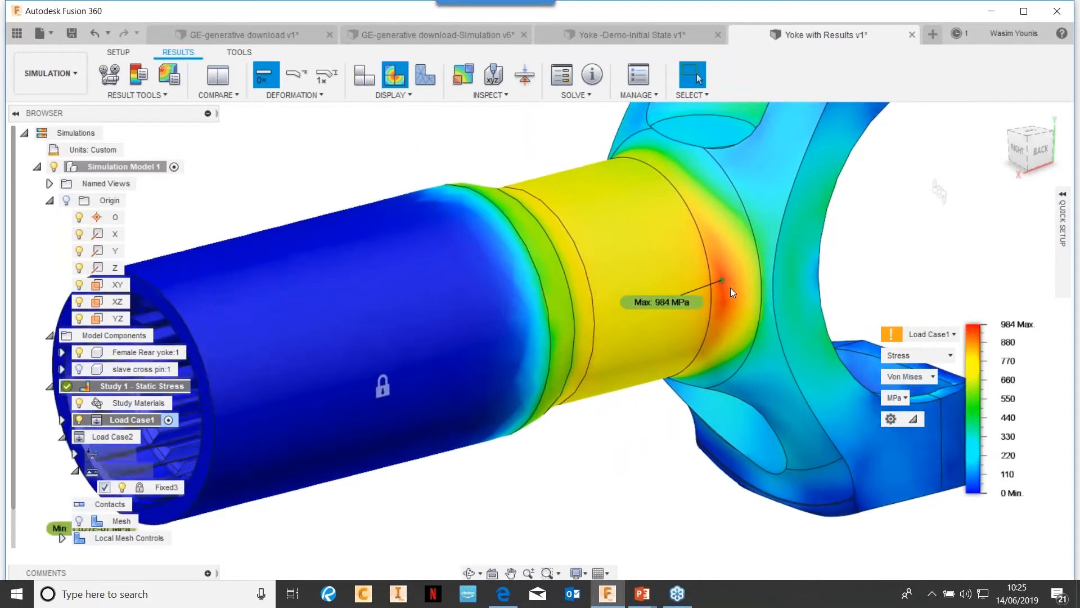
scroll(730, 289, "up", 4)
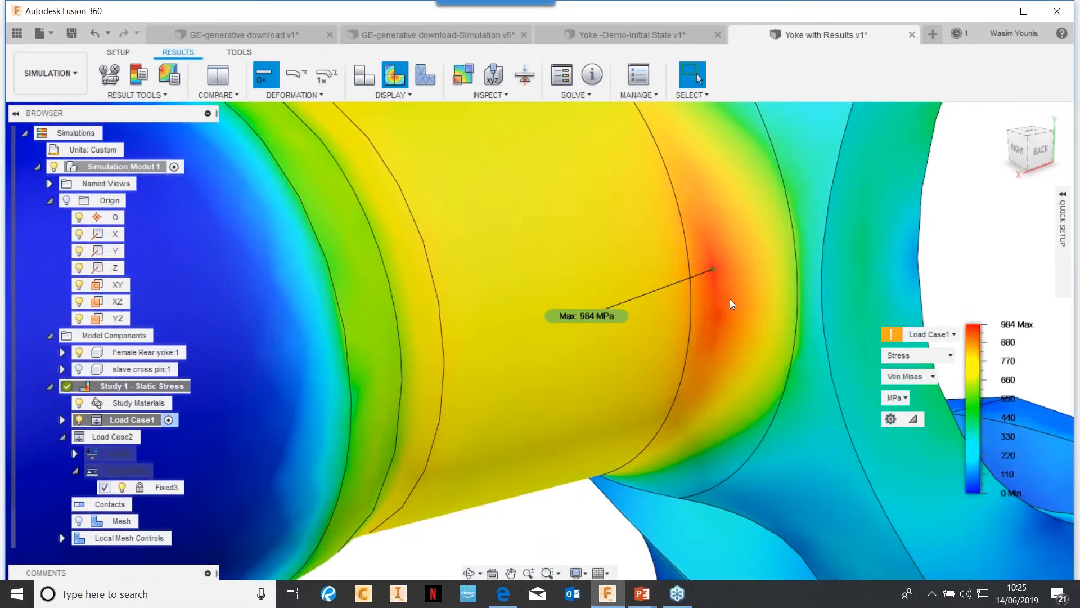
scroll(765, 297, "down", 5)
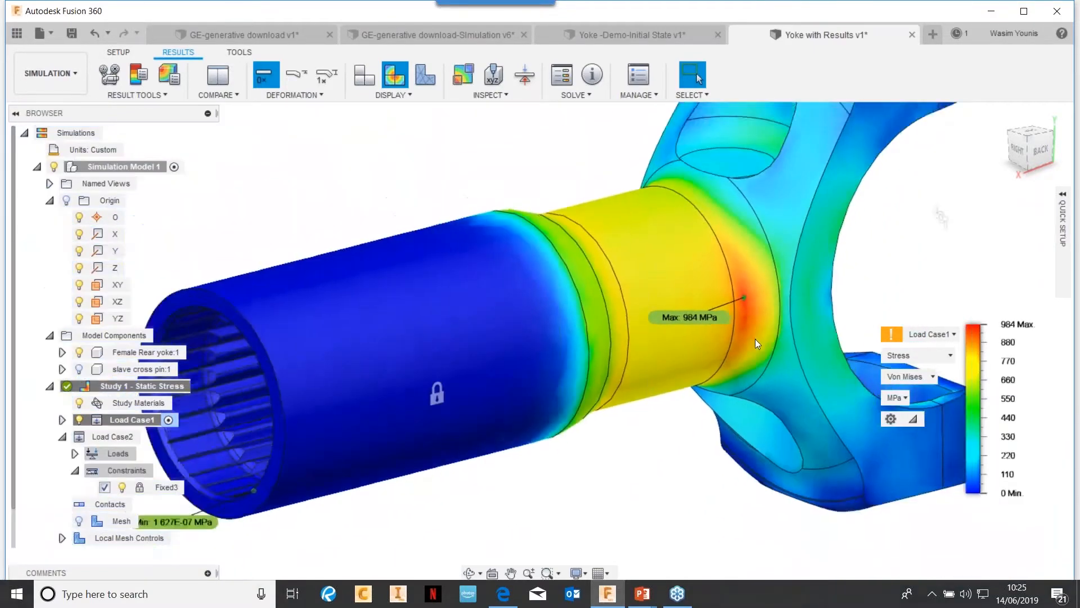
scroll(755, 340, "down", 2)
middle_click_drag(695, 440, 671, 444)
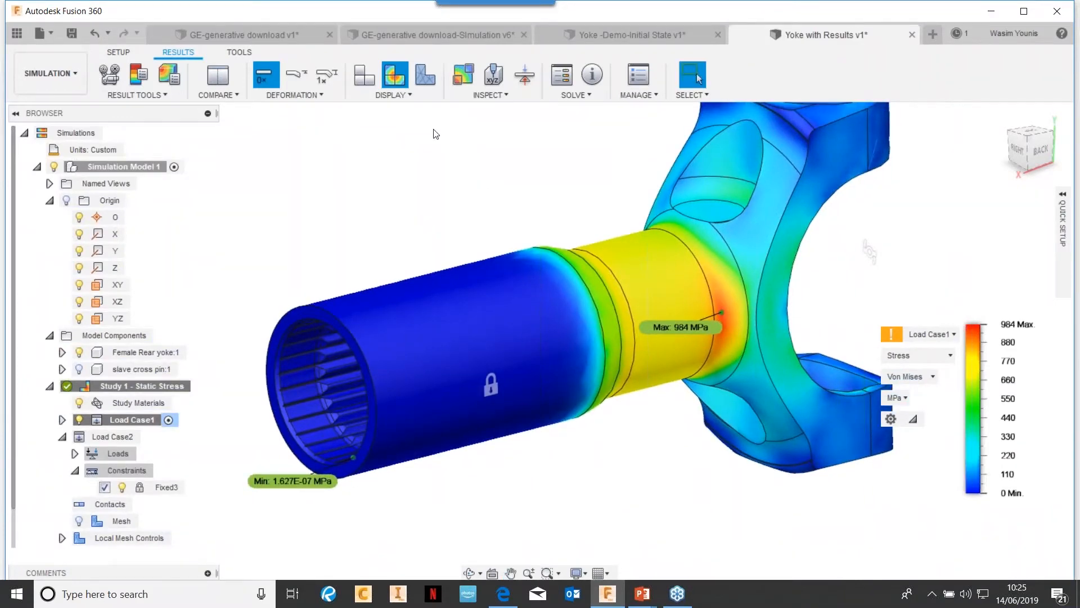
Overlay the mesh on the stress plot and inspect the yoke's elements around the high-stress area
left_click(425, 77)
middle_click_drag(715, 463, 707, 429, "shift")
scroll(702, 427, "down", 3)
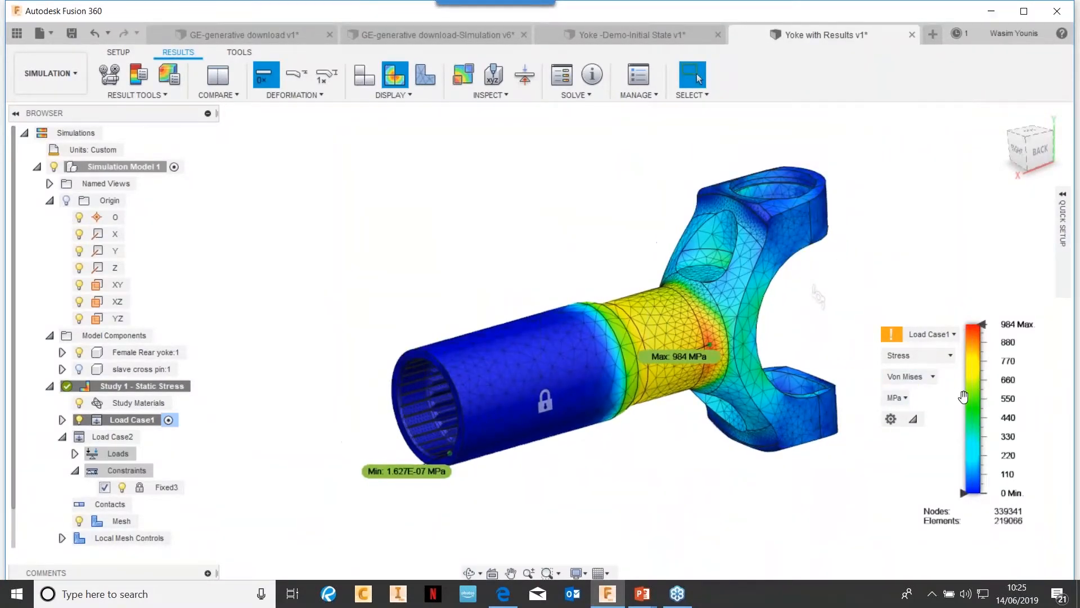
middle_click_drag(694, 432, 956, 443, "shift")
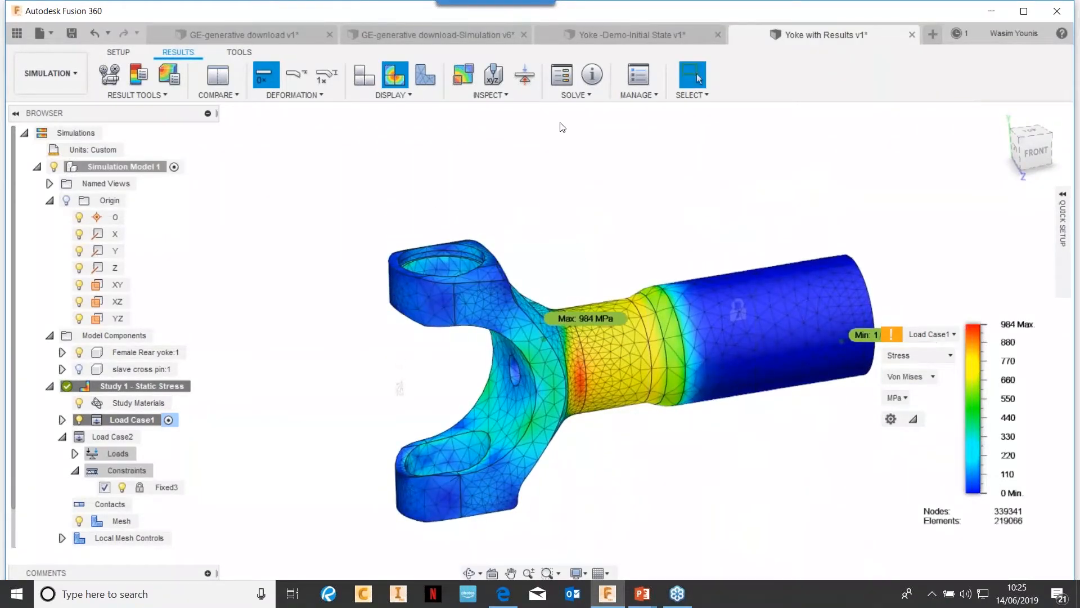
Turn off the minimum and maximum stress labels on the yoke
left_click(510, 95)
left_click(473, 126)
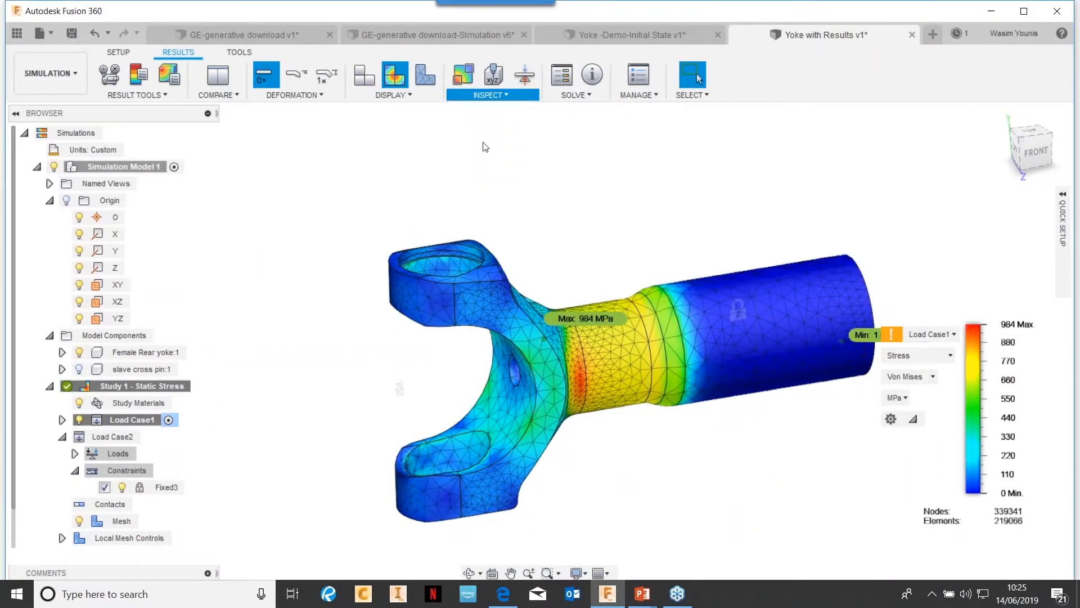
middle_click_drag(784, 409, 724, 385)
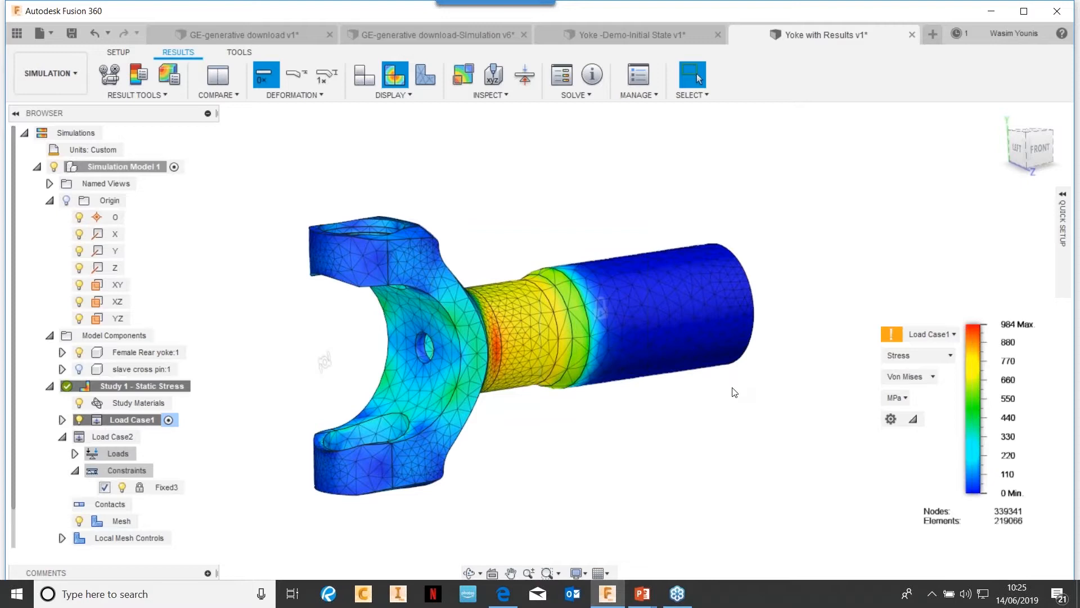
Check the reaction forces and moments on the large cylindrical face of the yoke's shaft
left_click(508, 96)
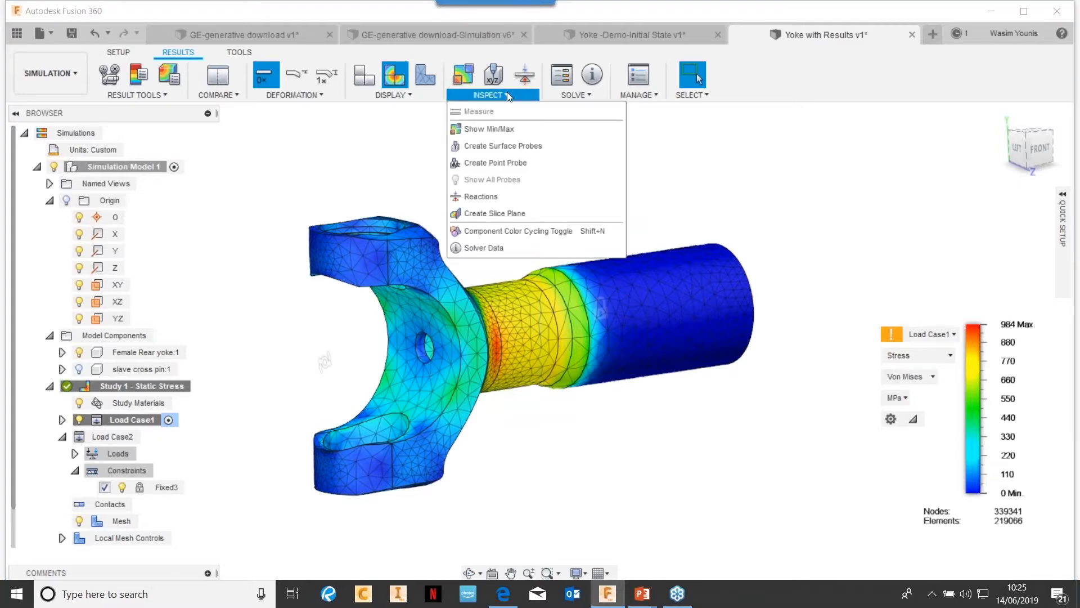
left_click(485, 196)
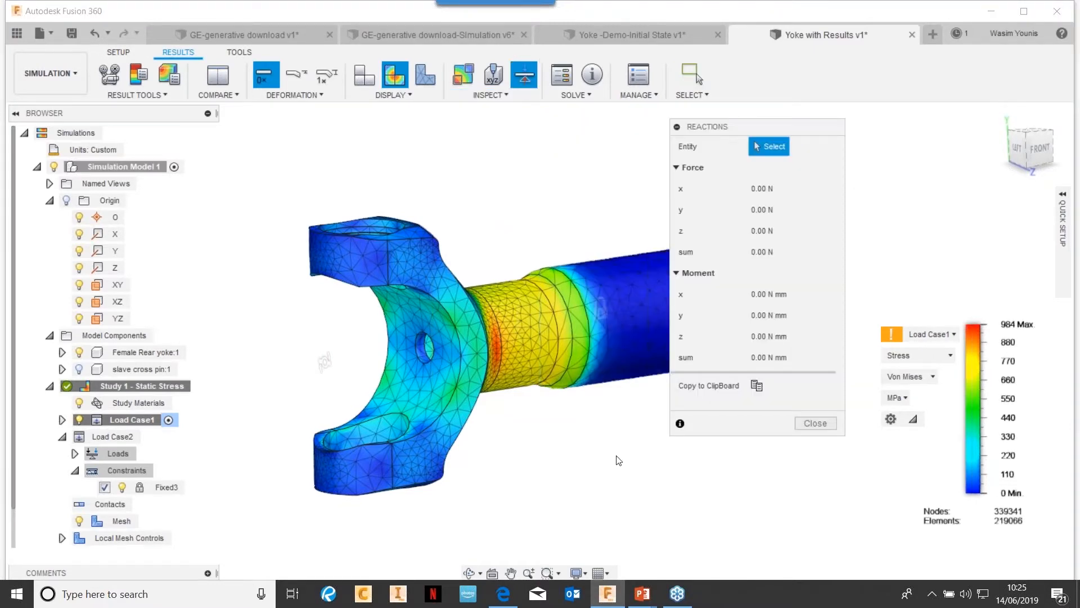
middle_click_drag(647, 336, 583, 312)
left_click(583, 314)
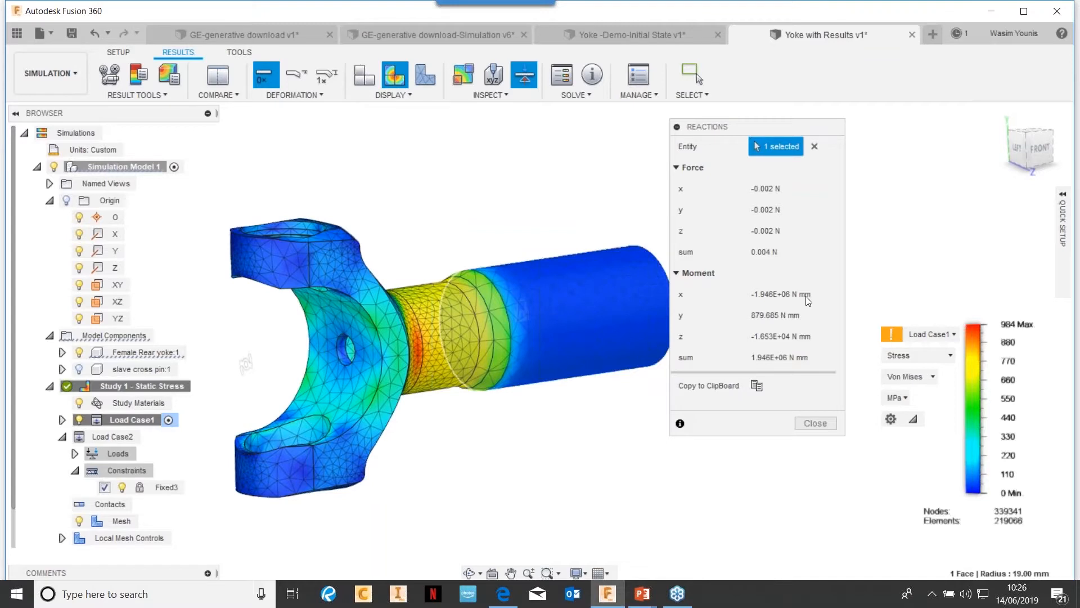
left_click(815, 423)
middle_click_drag(608, 417, 665, 412)
key("Escape")
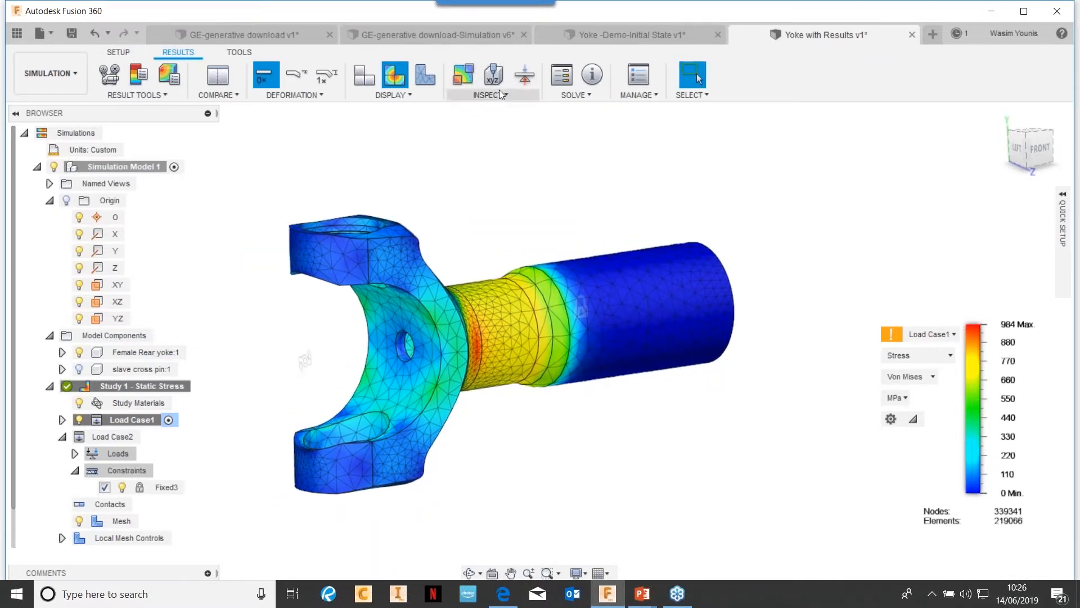
Create a surface probe for the Von Mises stress on the upper side of the yoke's shaft neck
left_click(504, 93)
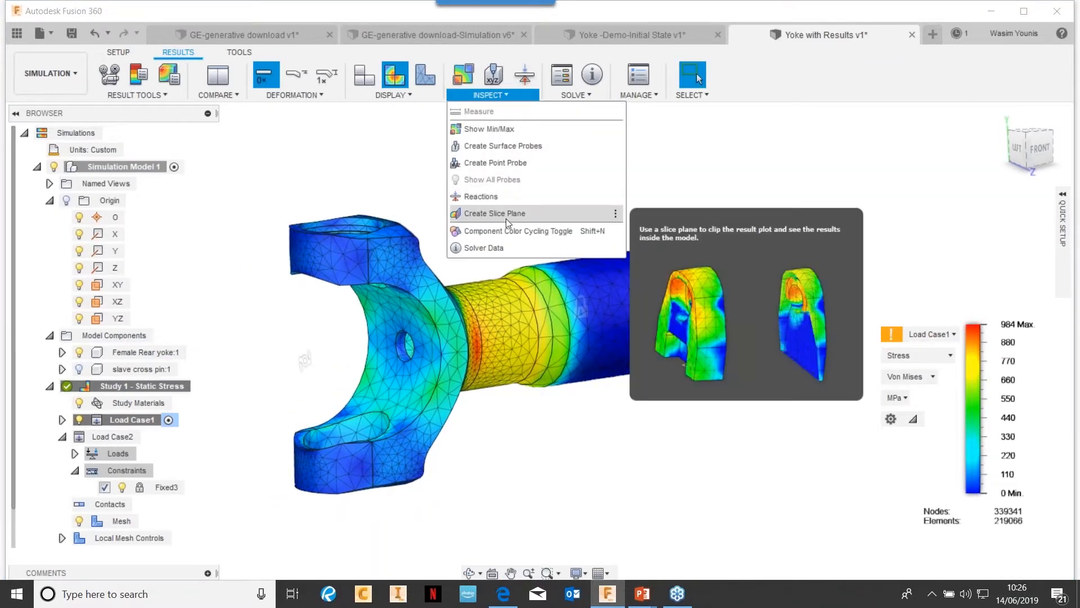
left_click(513, 147)
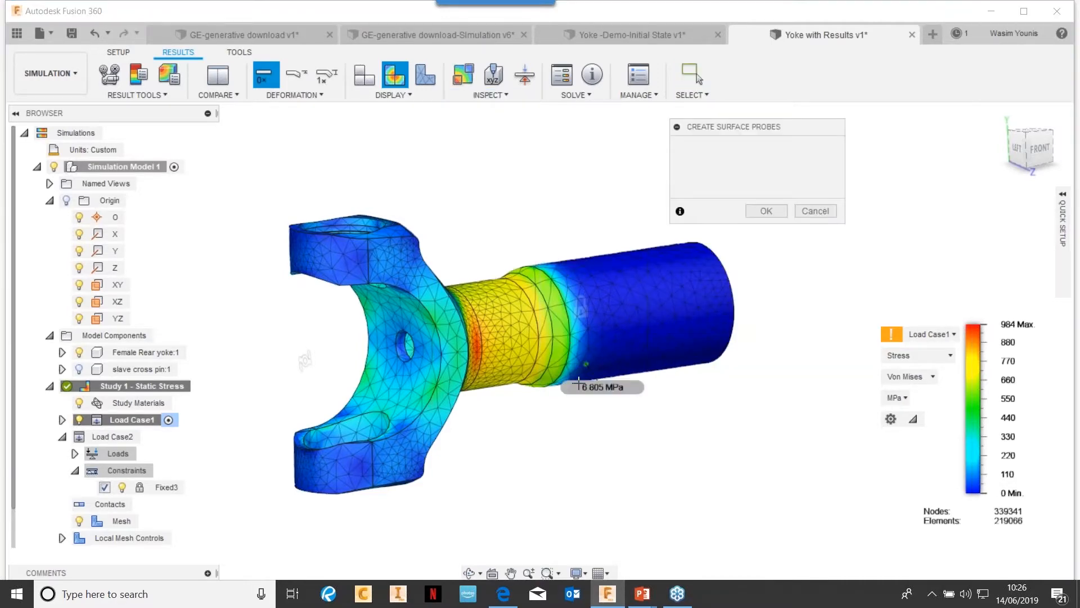
scroll(506, 395, "up", 2)
scroll(506, 394, "up", 3)
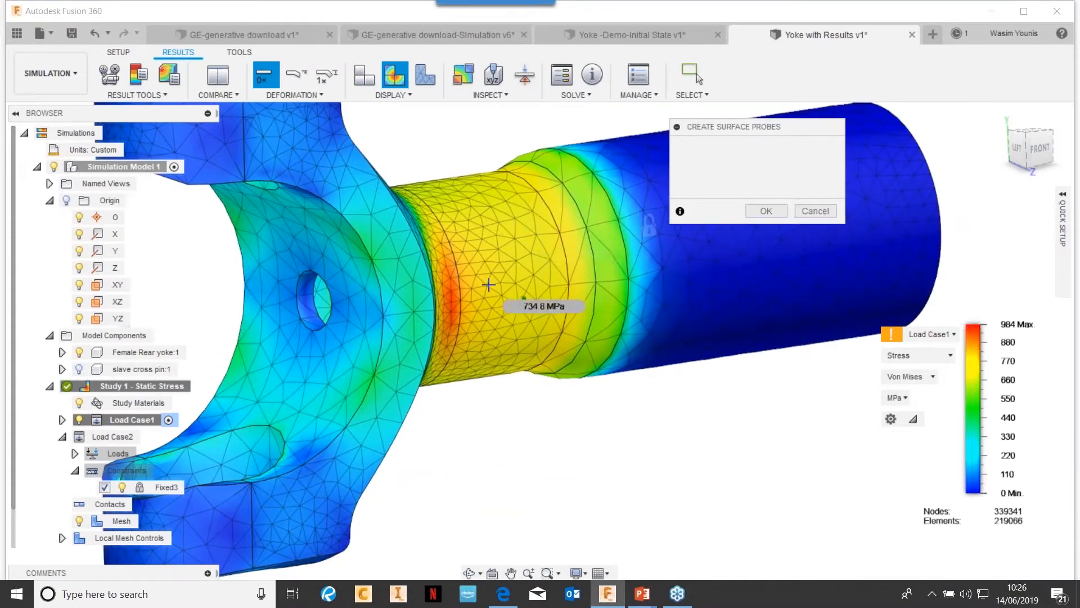
left_click(491, 212)
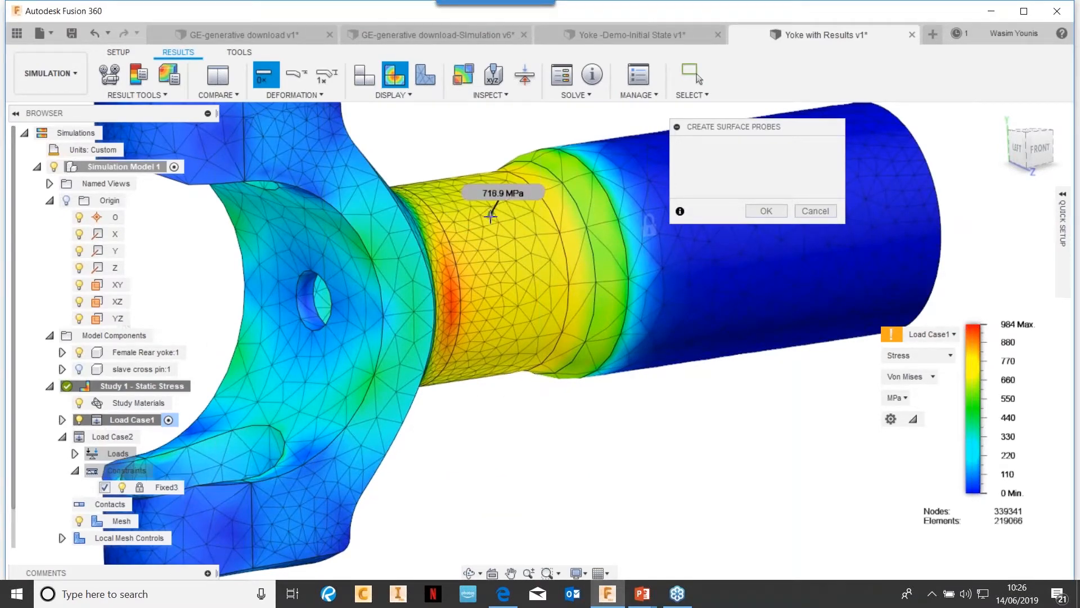
left_click(766, 211)
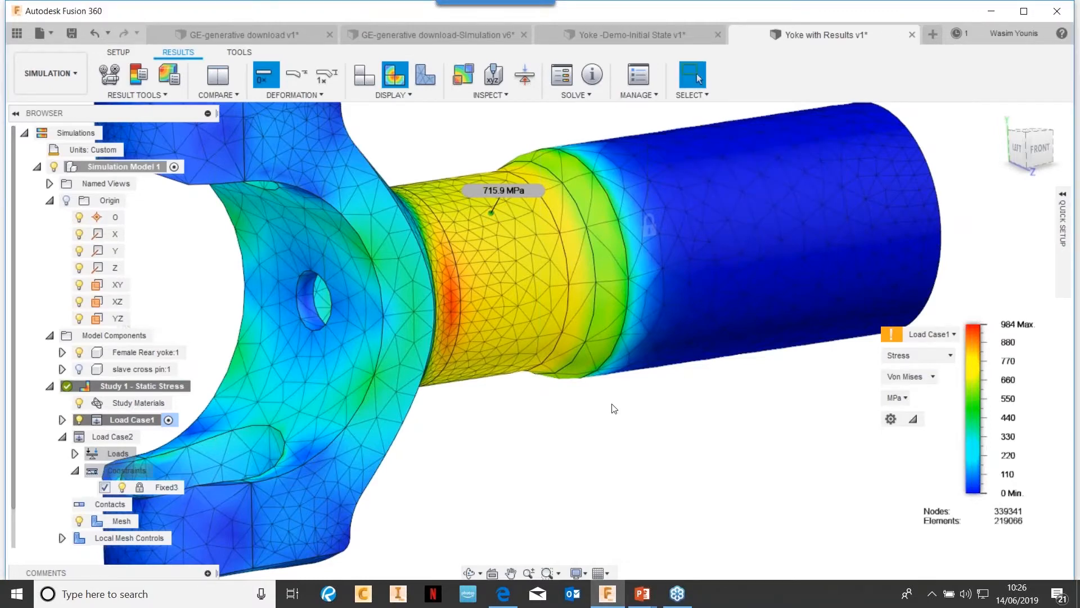
Move the surface probe's label clear above the shaft neck and view the probed spot from the other side
scroll(611, 401, "down", 2)
middle_click_drag(604, 429, 600, 319, "shift")
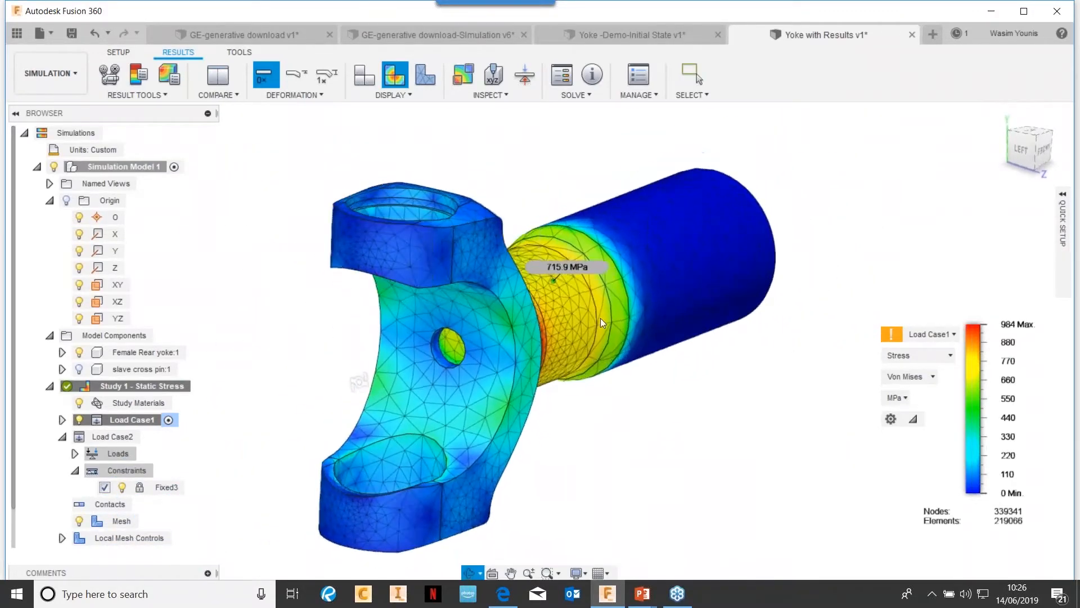
left_click_drag(602, 260, 580, 138)
middle_click_drag(685, 364, 561, 391, "shift")
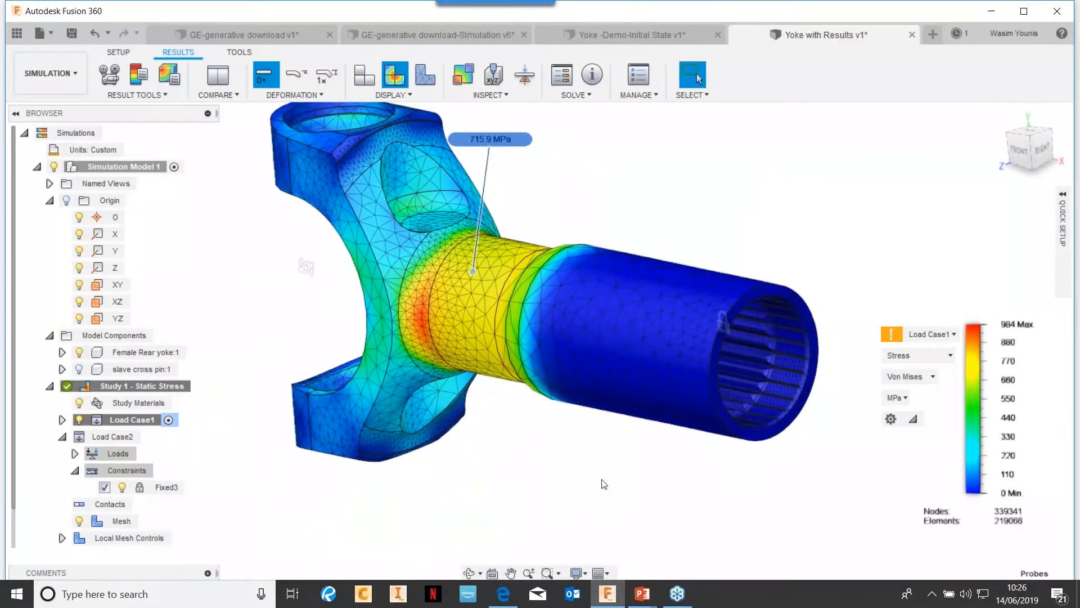
middle_click_drag(562, 431, 609, 474)
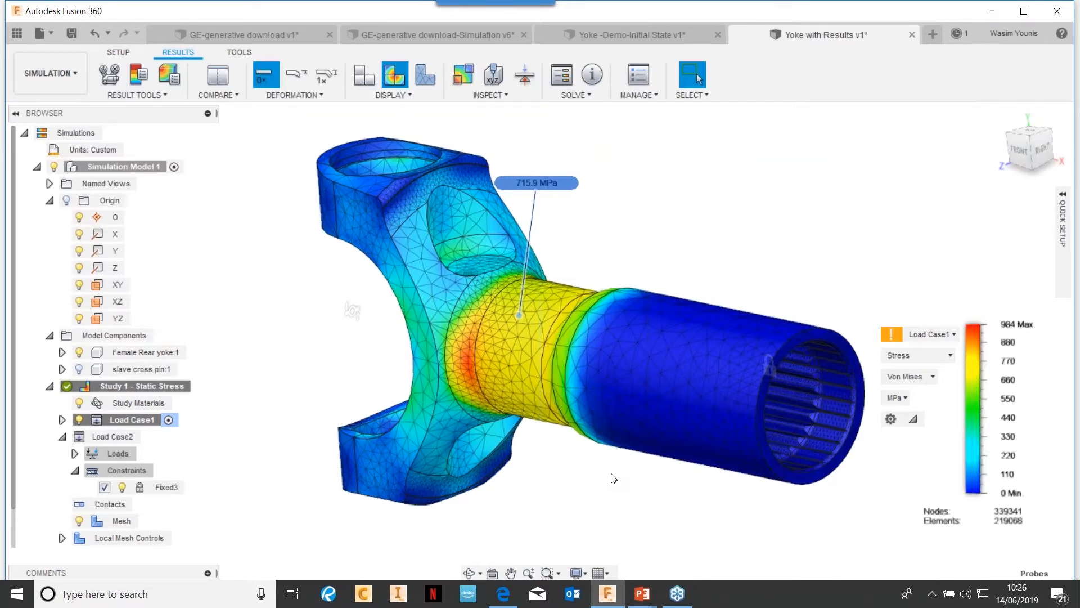
Create a point probe inside the yoke's fork beside the shaft neck at X 29.32, Y 4.384 and Z 15.258 mm
left_click(505, 91)
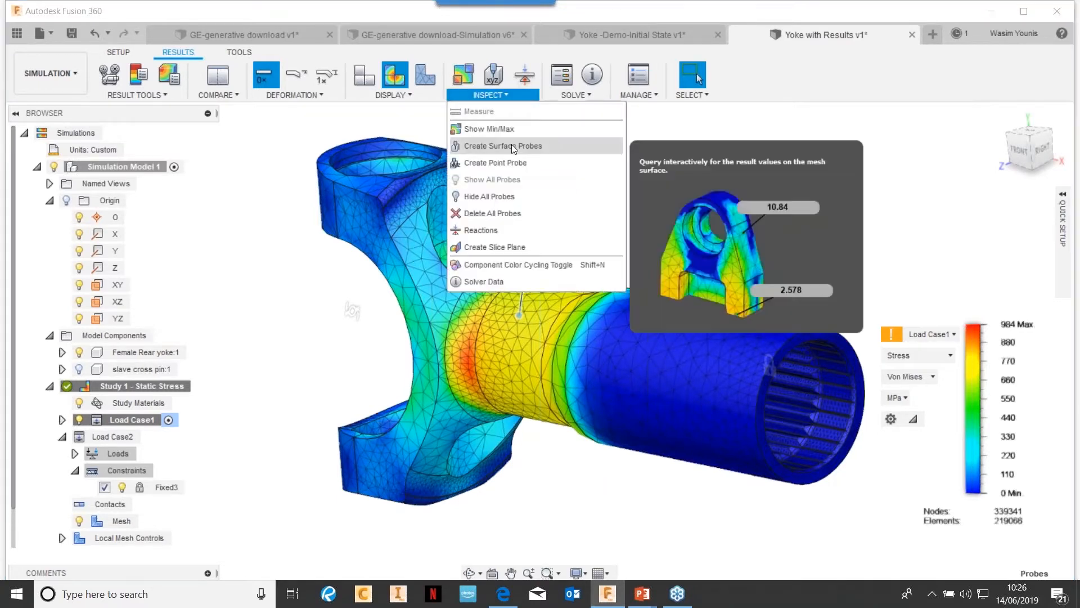
left_click(502, 163)
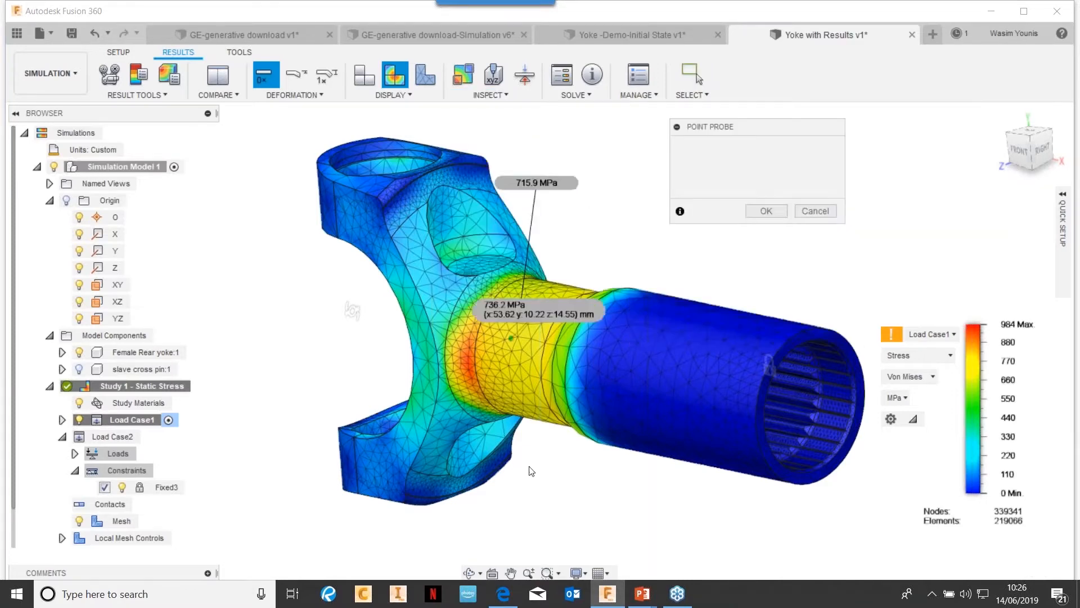
middle_click_drag(653, 499, 563, 463, "shift")
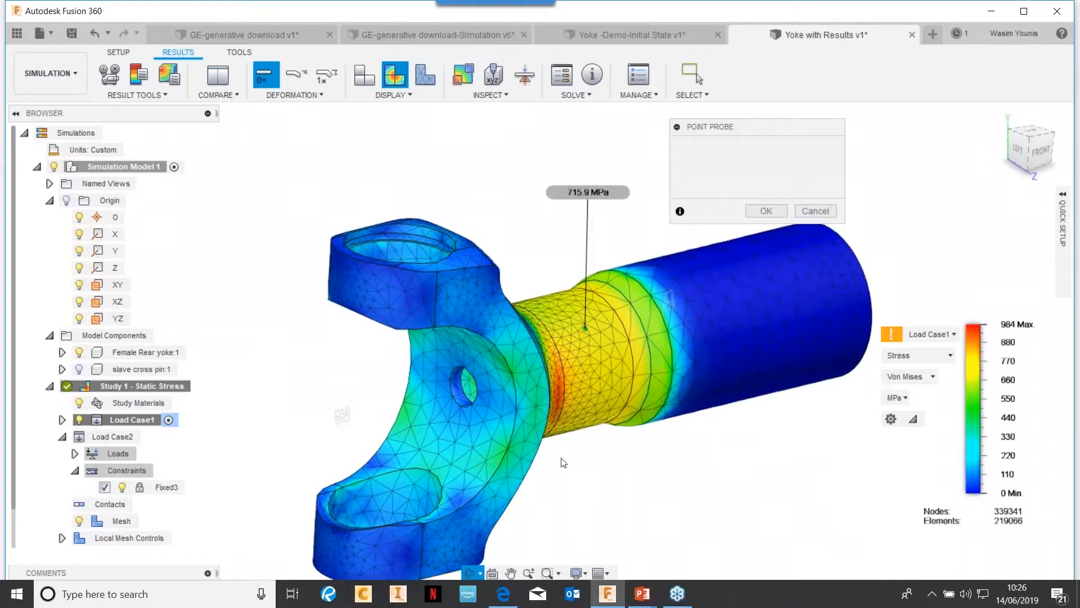
left_click(532, 399)
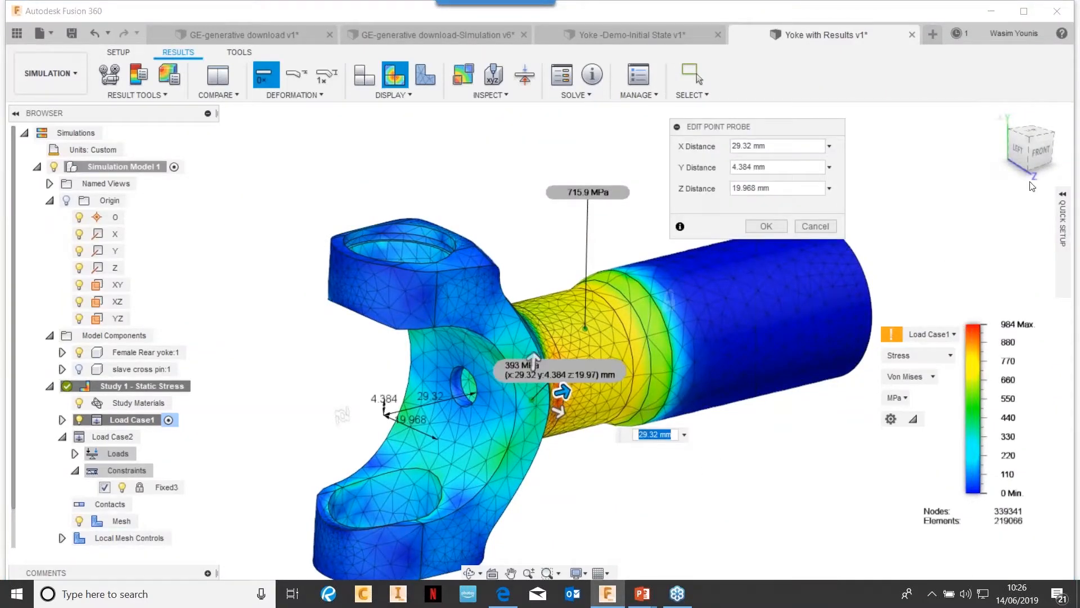
left_click(1017, 149)
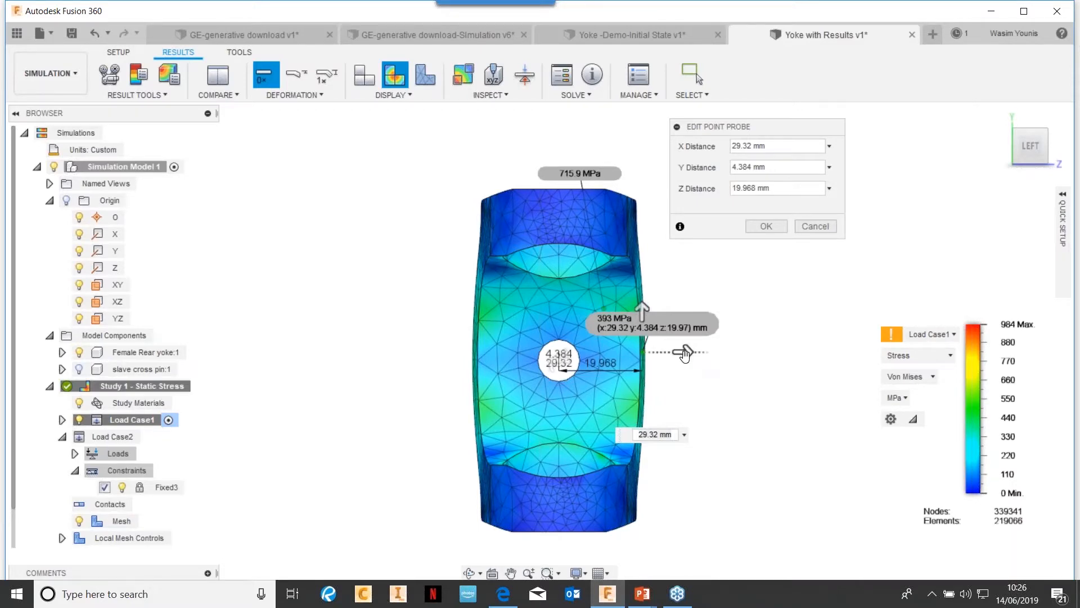
left_click_drag(684, 353, 657, 352)
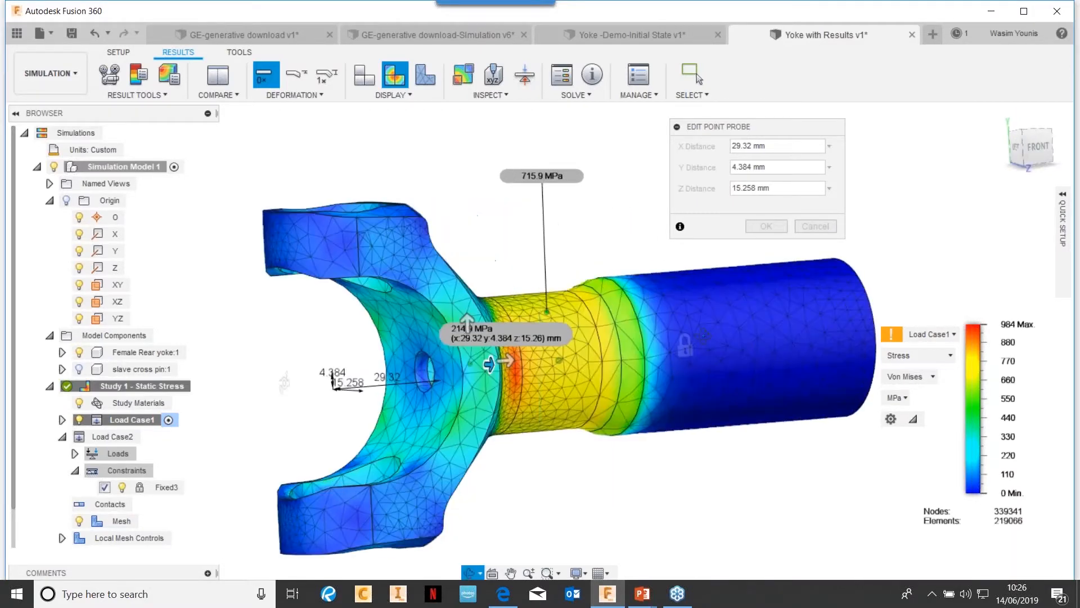
middle_click_drag(703, 336, 623, 370, "shift")
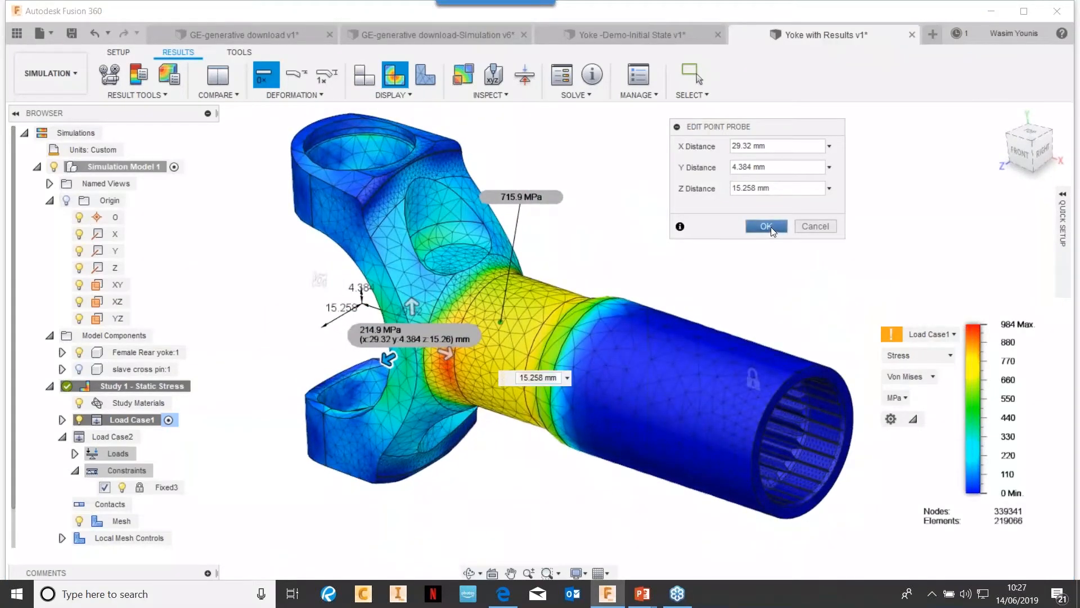
left_click(766, 225)
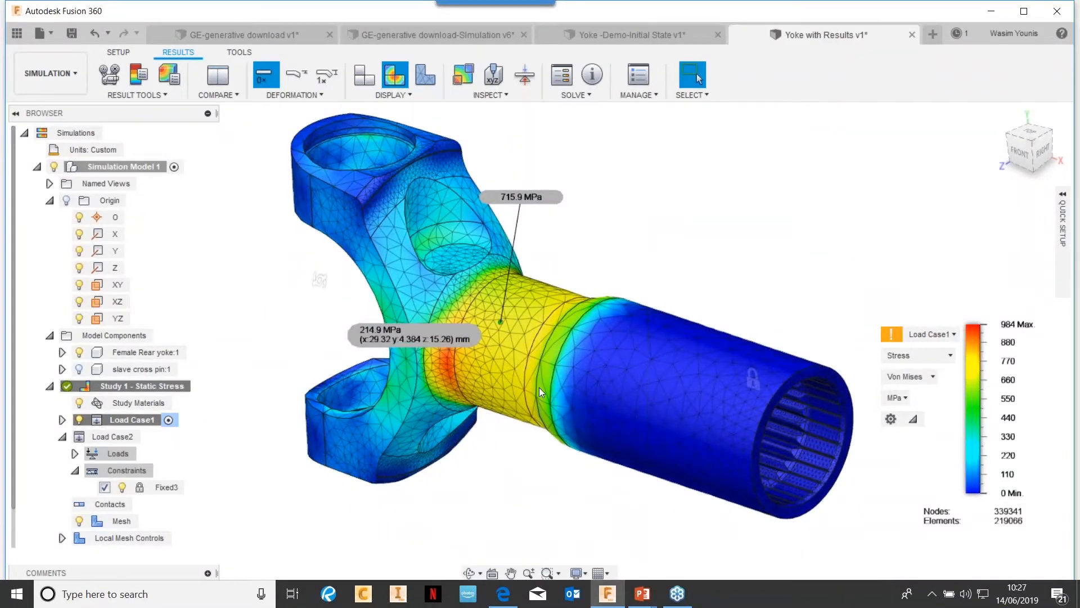
Move the point probe's label clear of the yoke into the empty space below the shaft
middle_click_drag(539, 388, 634, 346, "shift")
left_click_drag(633, 347, 718, 507)
middle_click_drag(753, 427, 745, 347)
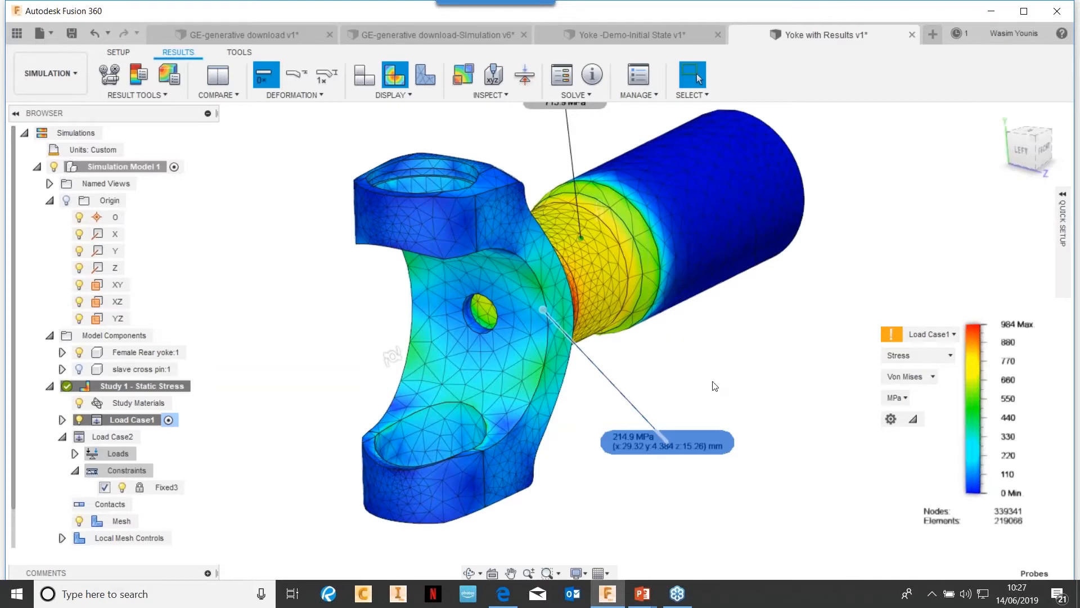
Delete all probes from the yoke's stress results
middle_click_drag(695, 360, 715, 363)
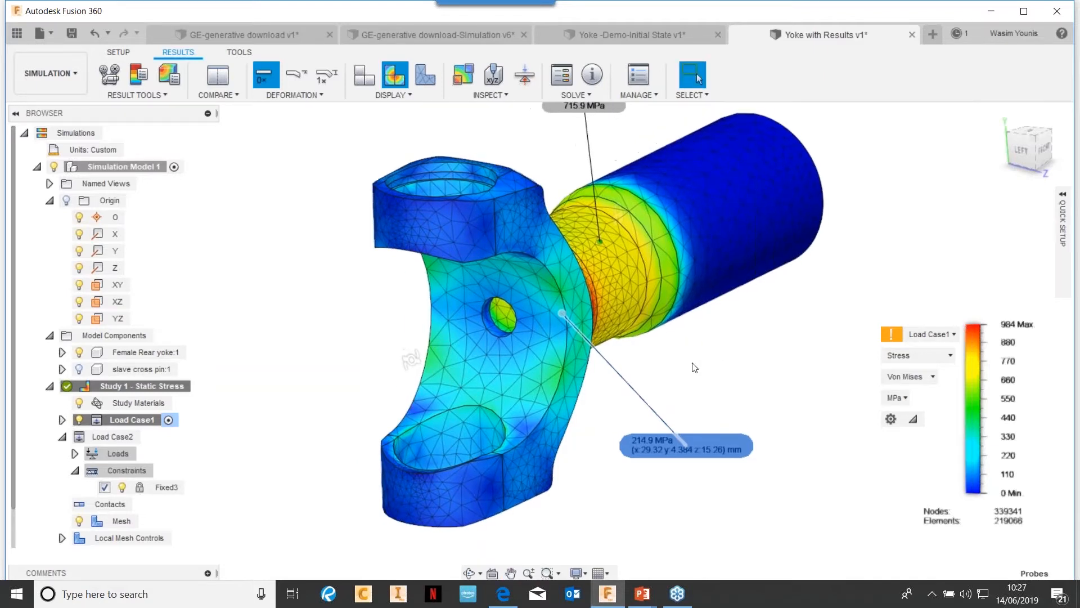
left_click(508, 94)
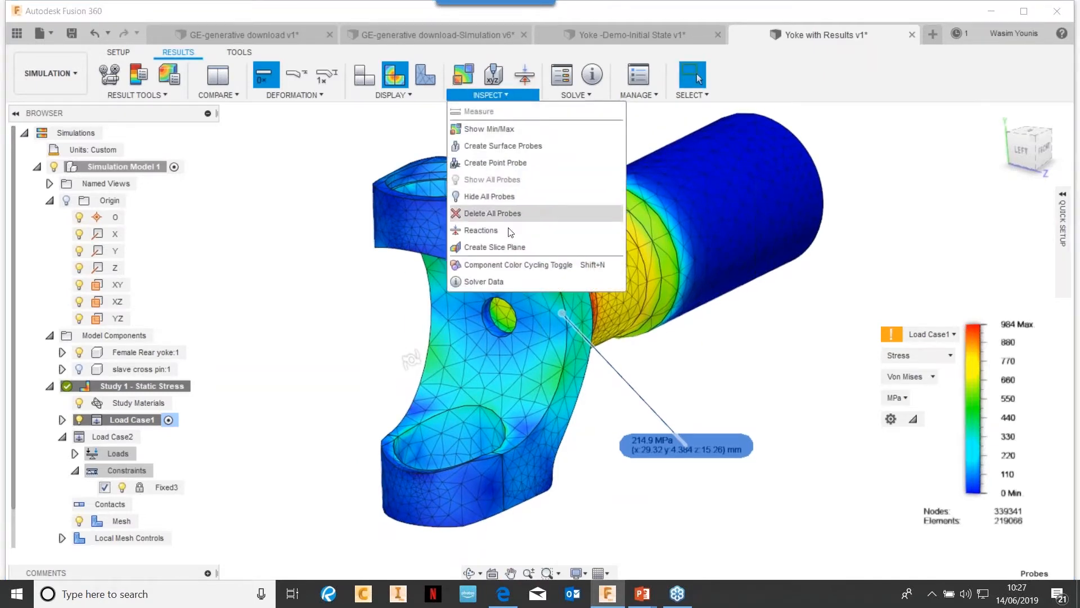
left_click(511, 213)
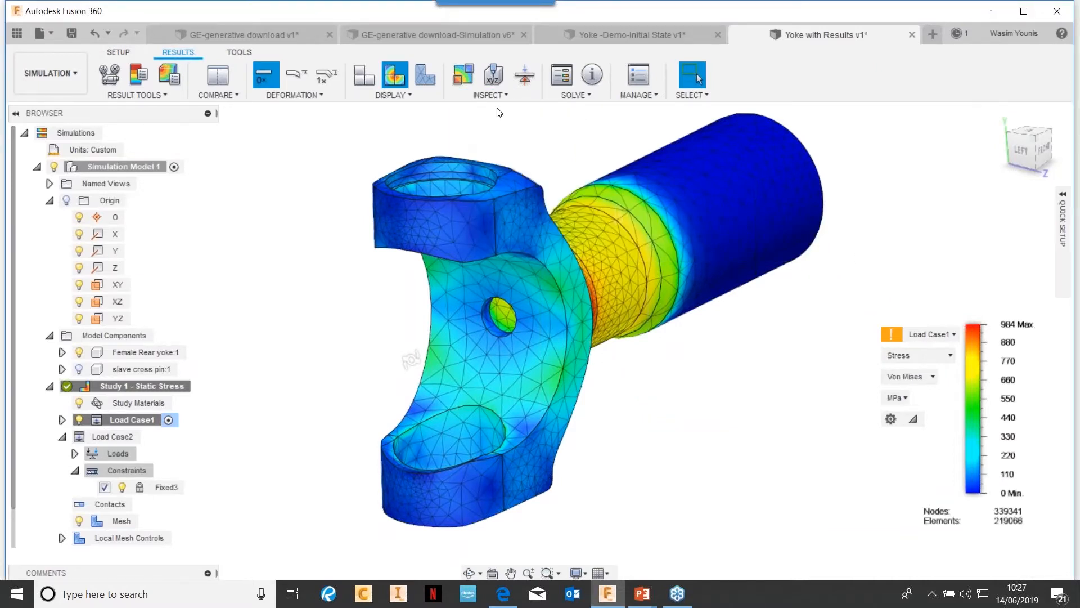
Create a slice plane on the flat outer face of the yoke's upper lug
left_click(504, 95)
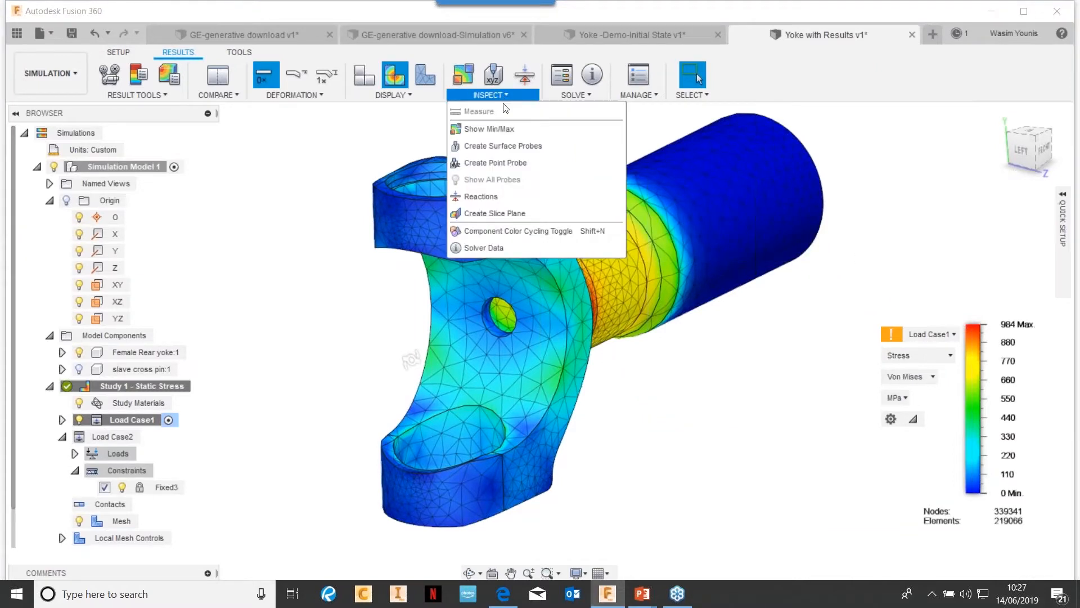
left_click(496, 214)
middle_click_drag(722, 379, 720, 428, "shift")
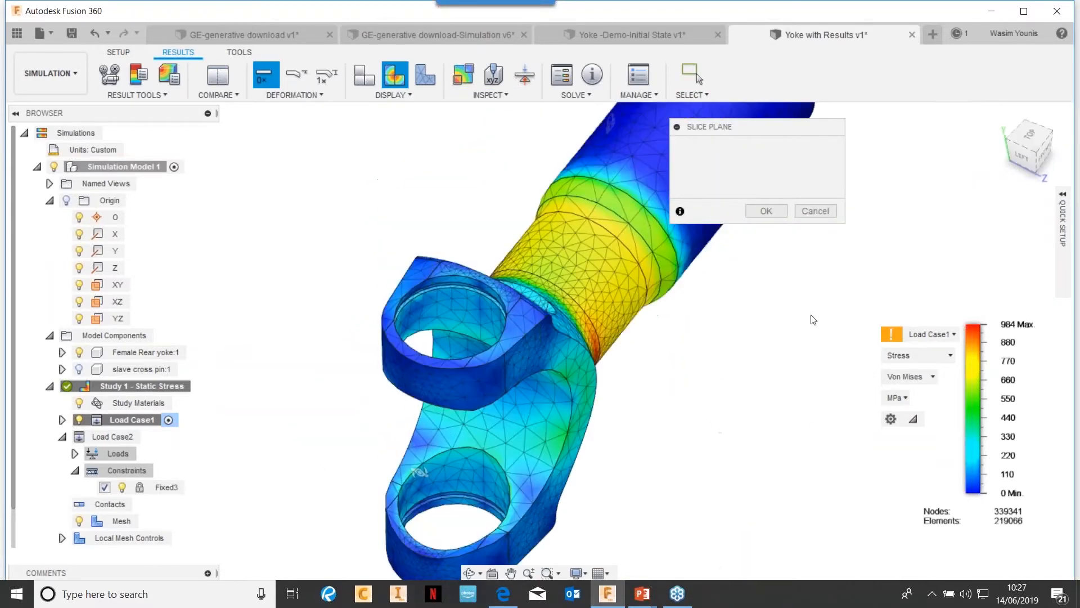
left_click(1018, 161)
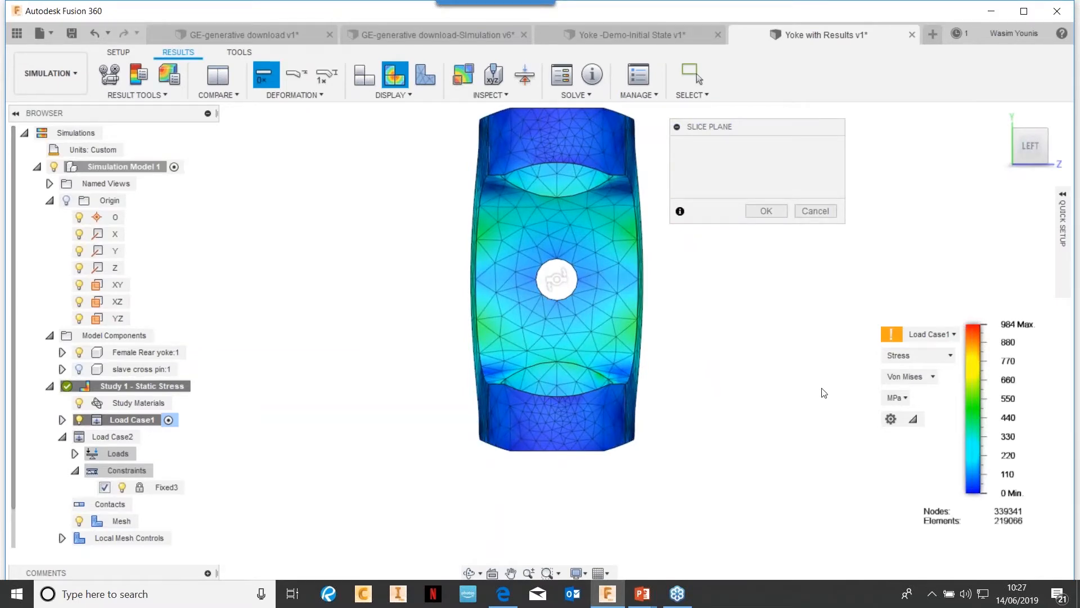
middle_click_drag(748, 438, 677, 399, "shift")
scroll(475, 362, "up", 2)
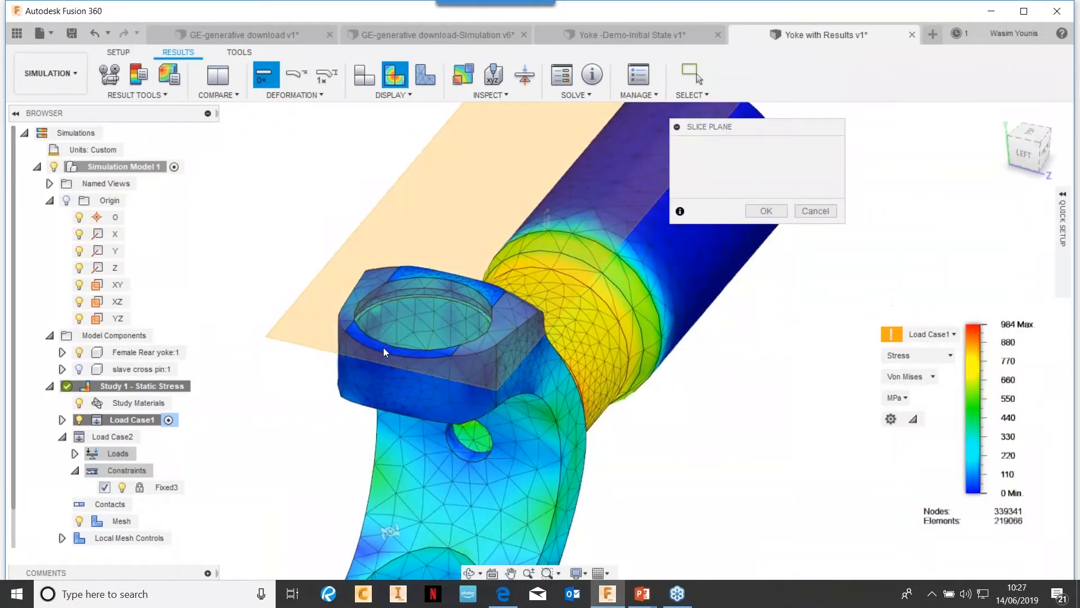
left_click(384, 347)
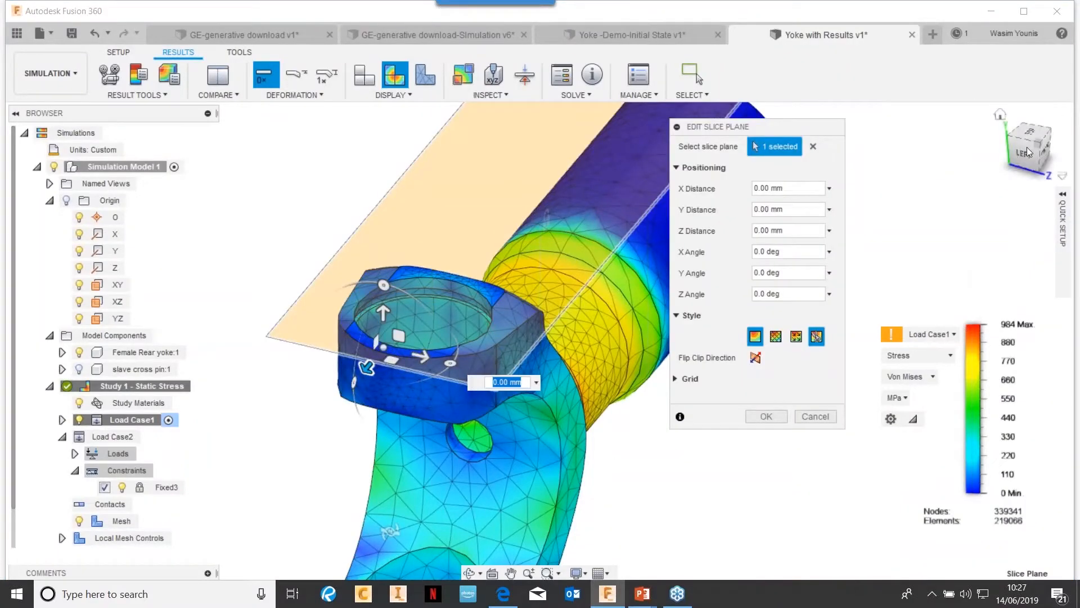
Turn the slice plane upright to cut the yoke lengthwise near its centre, with a Z distance of 1.814 mm
left_click(1024, 153)
scroll(574, 210, "down", 2)
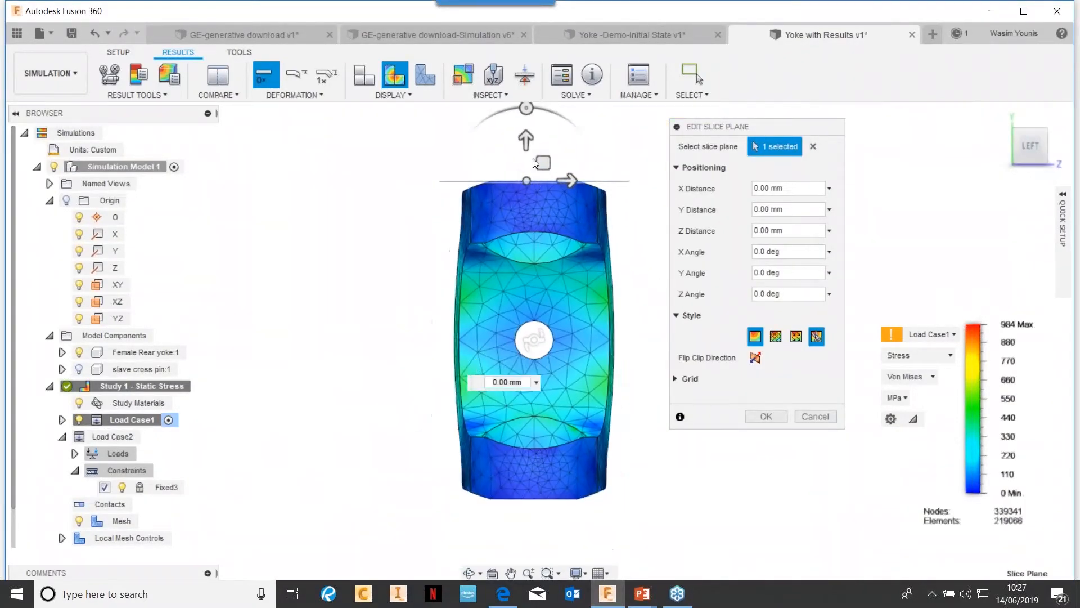
left_click_drag(534, 143, 575, 346)
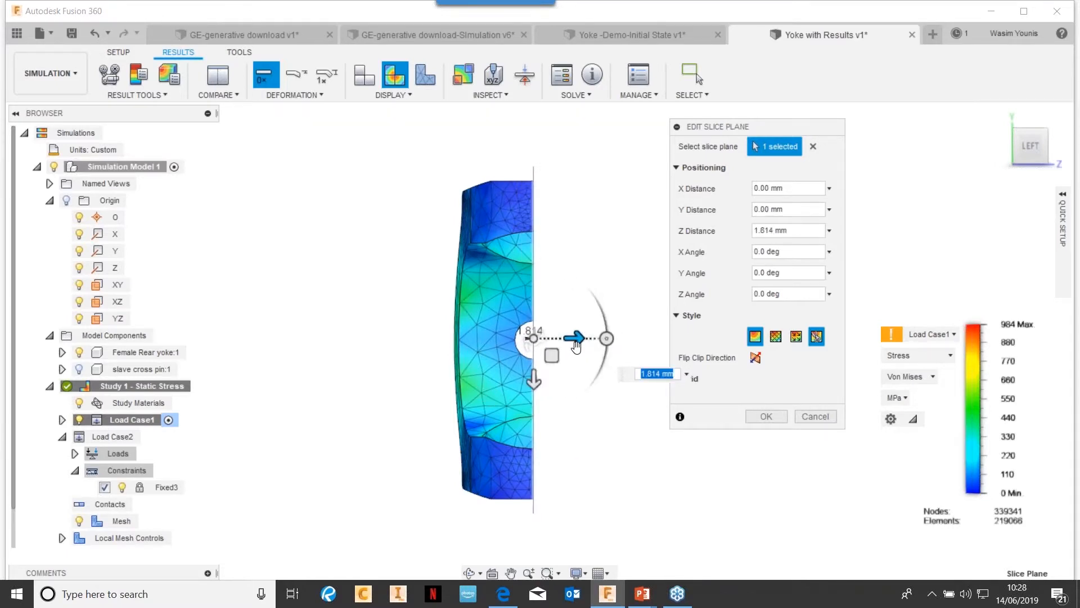
middle_click_drag(640, 449, 602, 472, "shift")
scroll(682, 481, "up", 2)
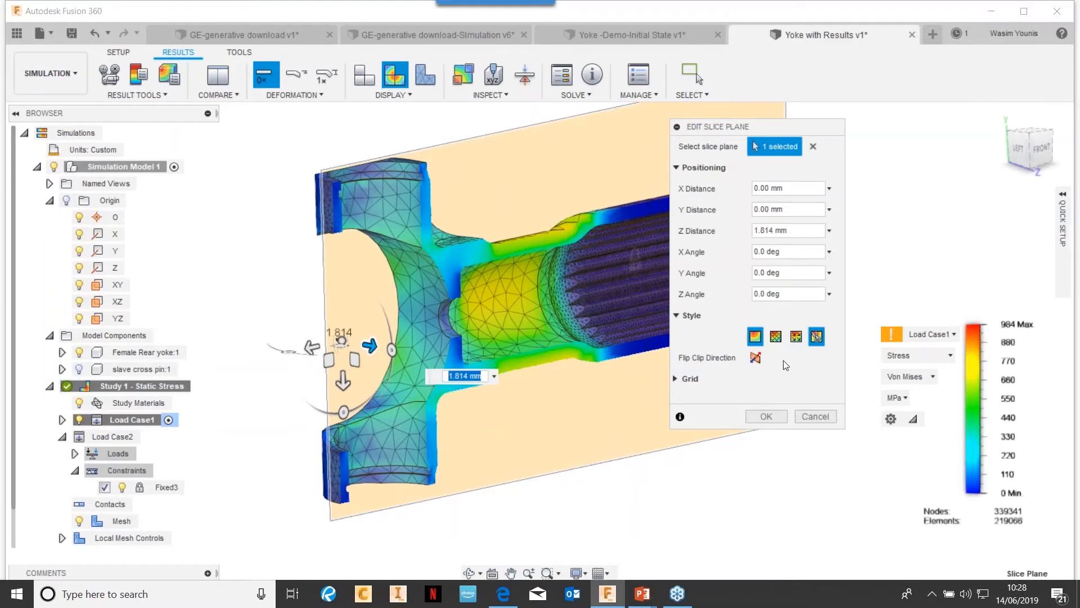
Try the mesh and vector styles on the slice plane, then accept the slice with only the filled colour style on the clipped face
left_click(776, 337)
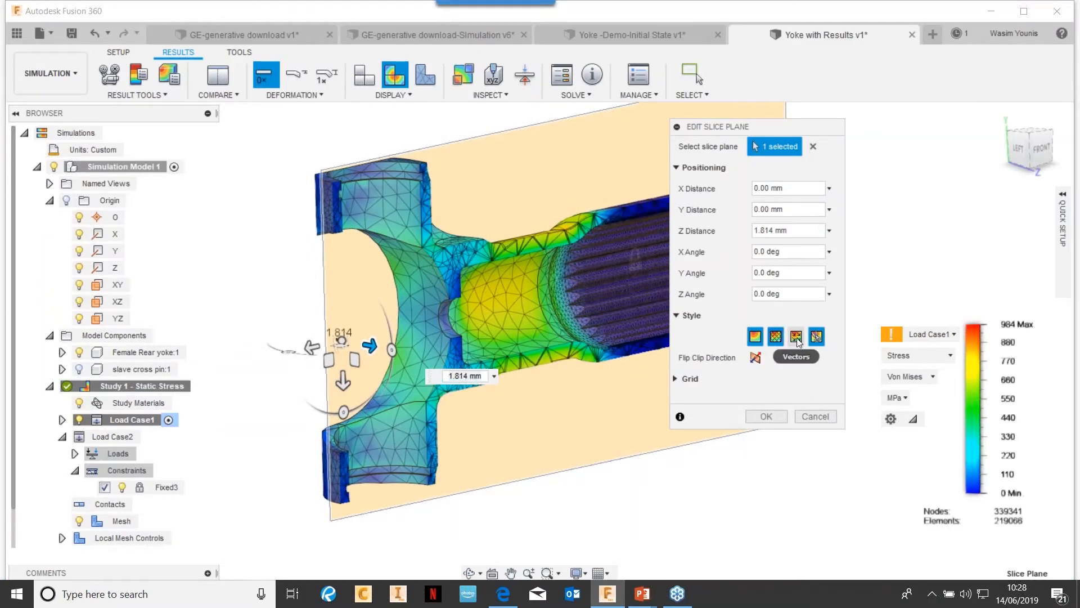
left_click(797, 337)
left_click(797, 339)
left_click(756, 340)
left_click(780, 342)
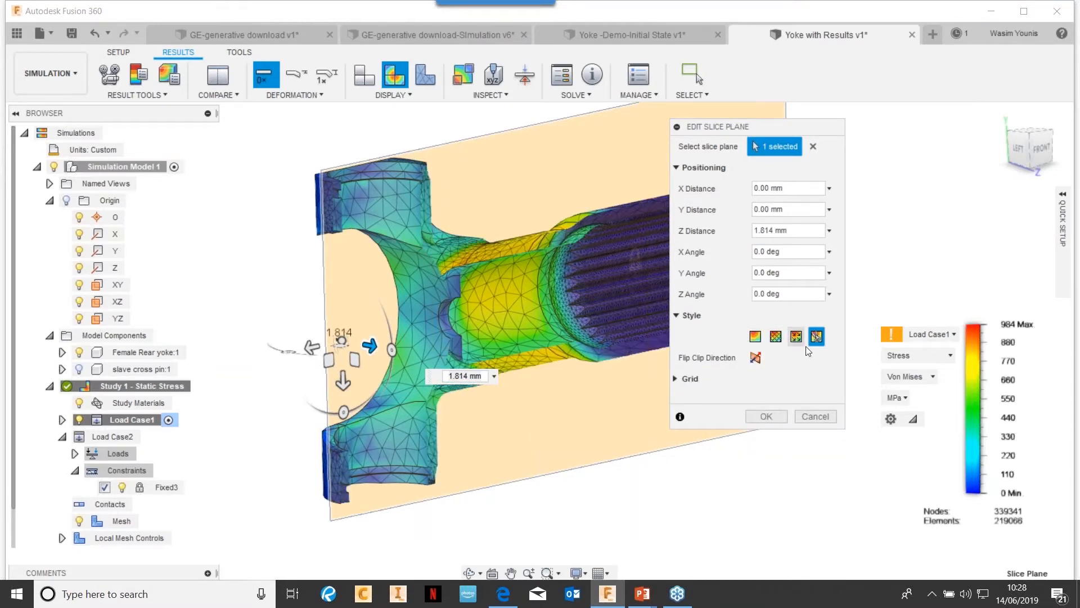
left_click(755, 336)
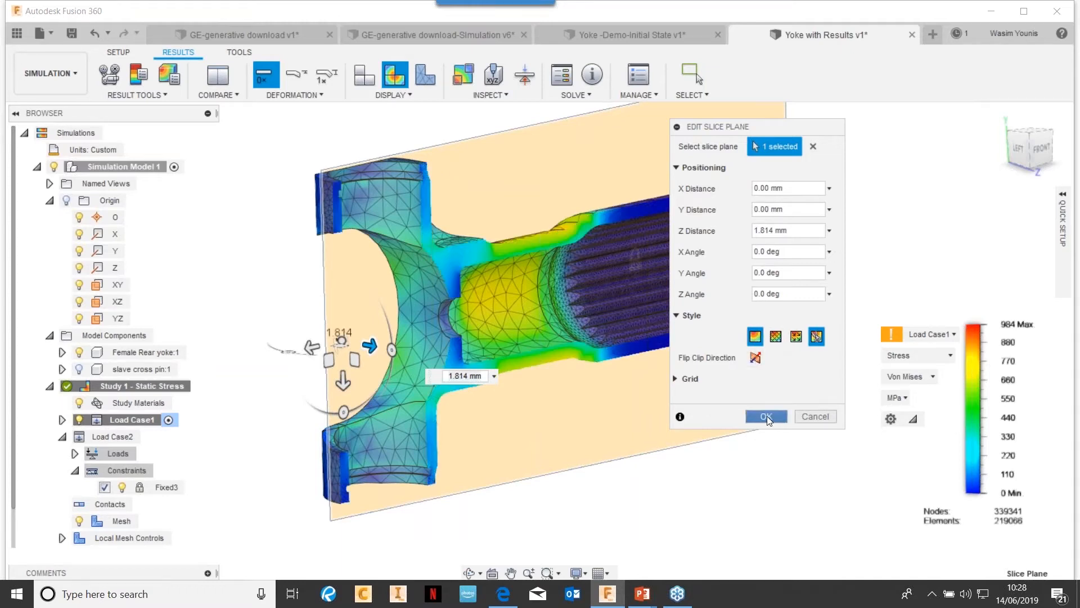
left_click(767, 416)
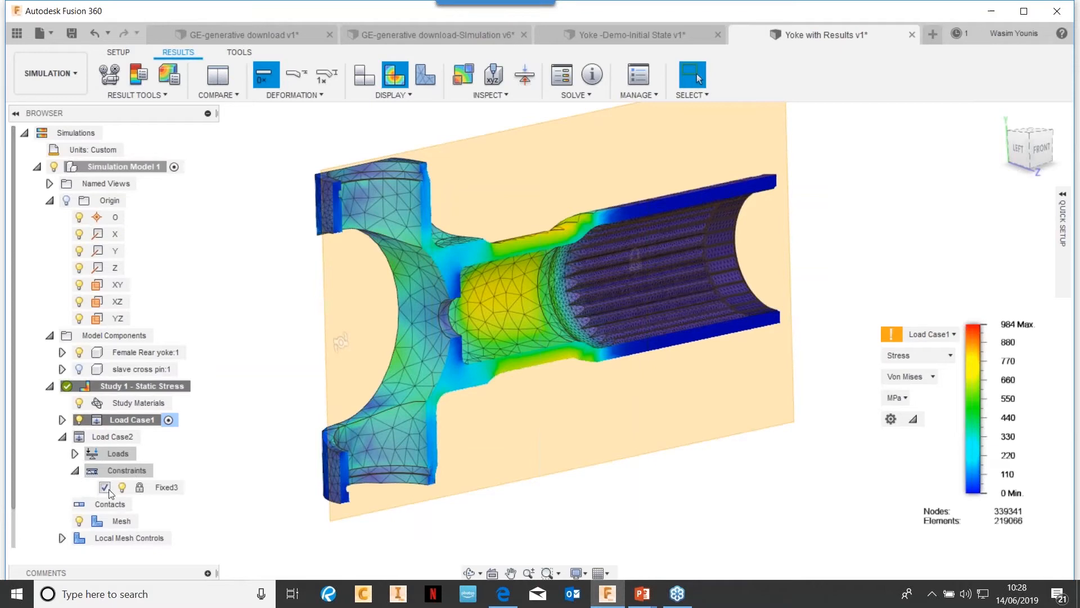
Hide the outline of Slice Plane:1 while keeping the yoke cut, and view the sectioned stresses closer
scroll(109, 488, "down", 3)
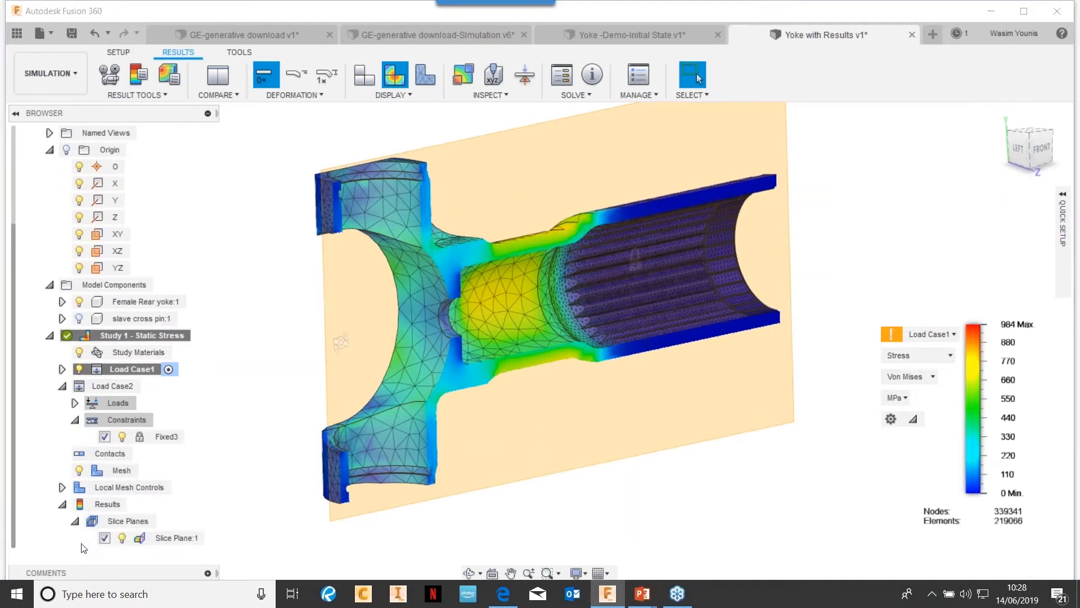
left_click(121, 537)
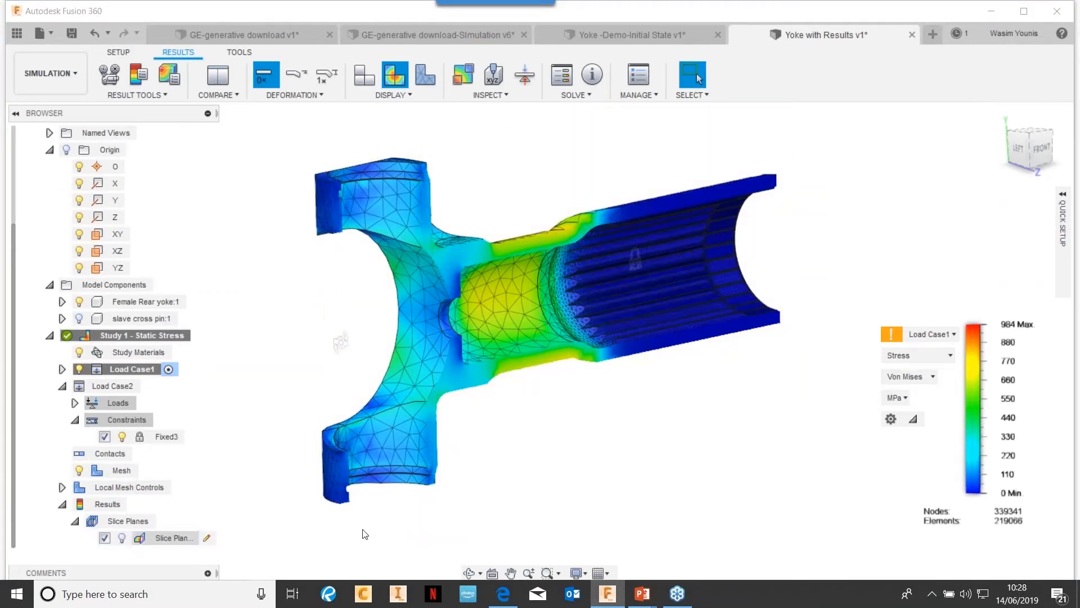
scroll(562, 436, "up", 2)
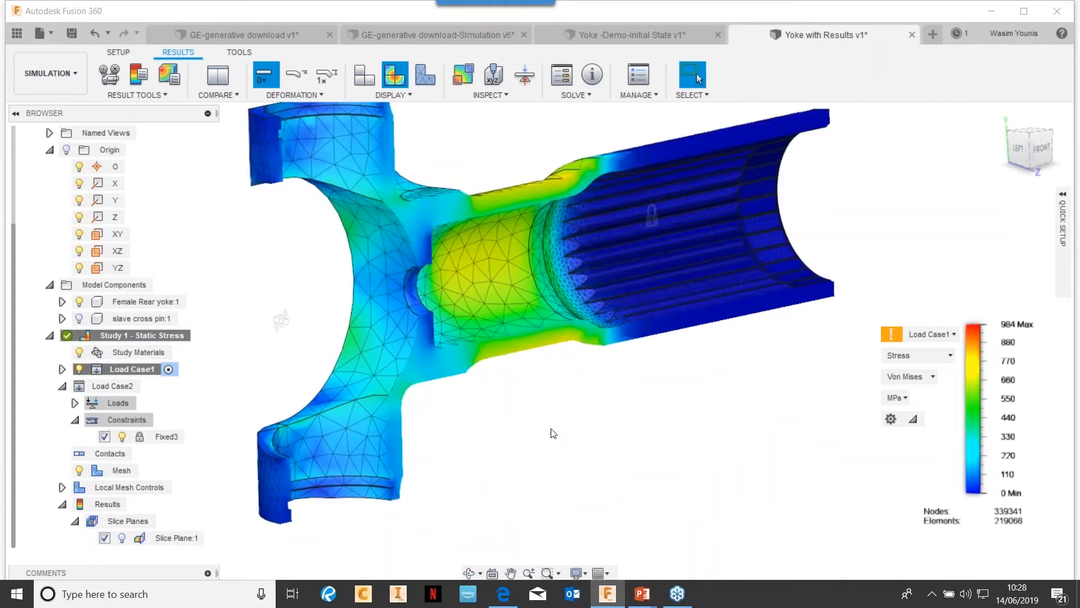
middle_click_drag(554, 434, 625, 474)
key("Escape")
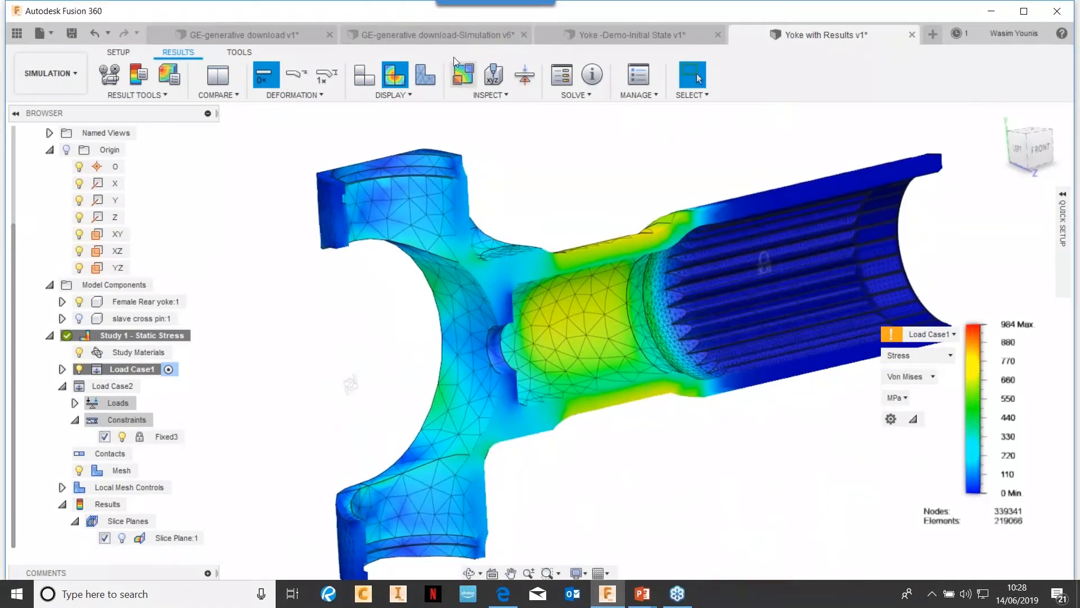
Create a point probe on the cut face near the neck at X 25.593, Y 17.432, Z -0.182 mm and move its label above the shaft
left_click(505, 93)
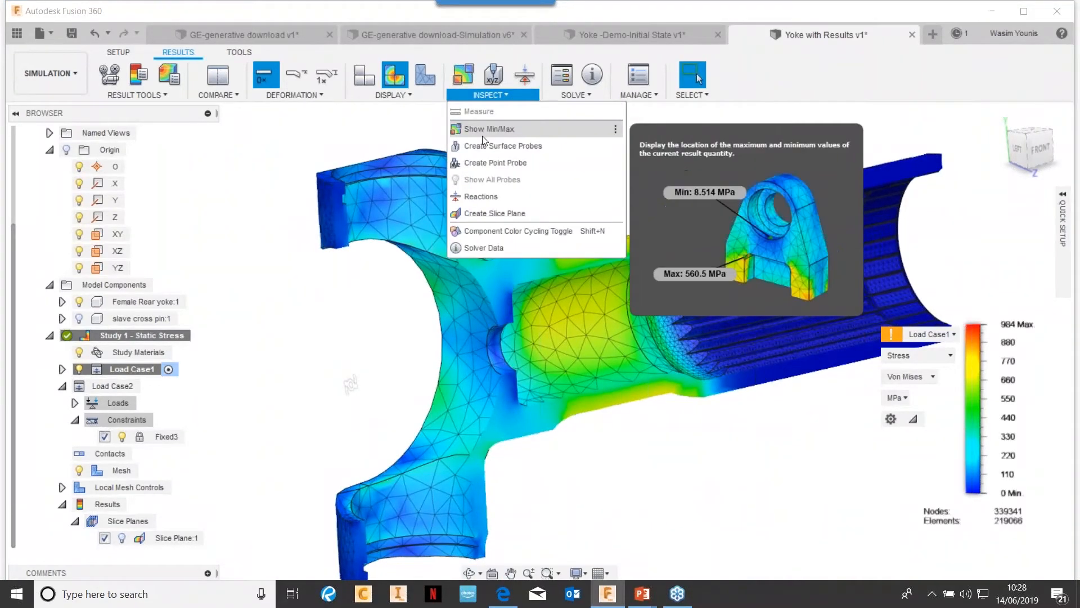
left_click(501, 162)
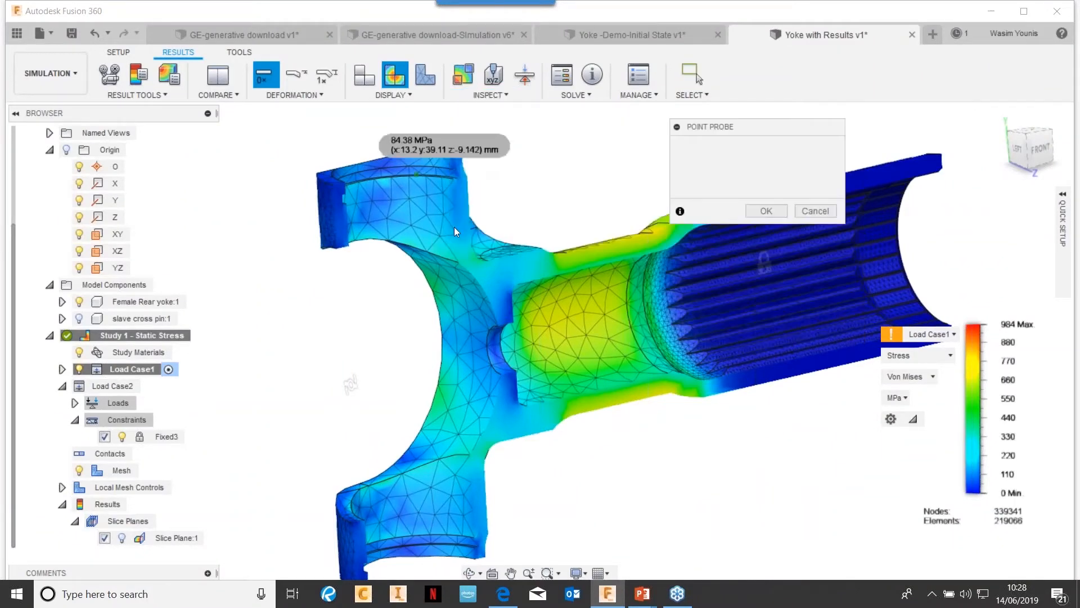
left_click(499, 276)
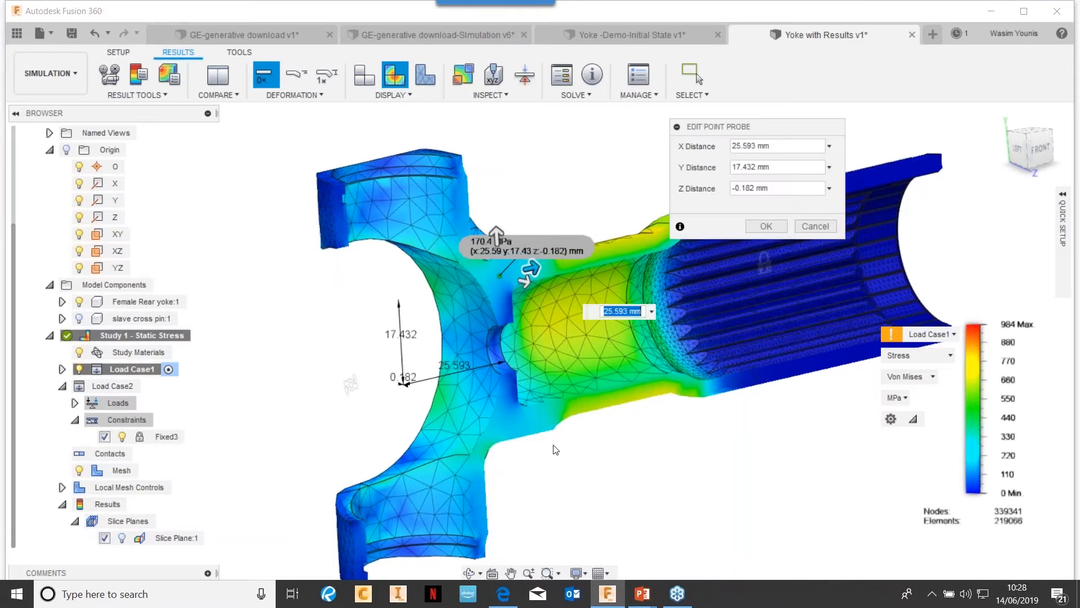
left_click(771, 224)
mouse_move(637, 442)
middle_mouse_down("shift")
mouse_move(707, 405)
mouse_move(650, 426)
mouse_move(638, 443)
middle_mouse_up("shift")
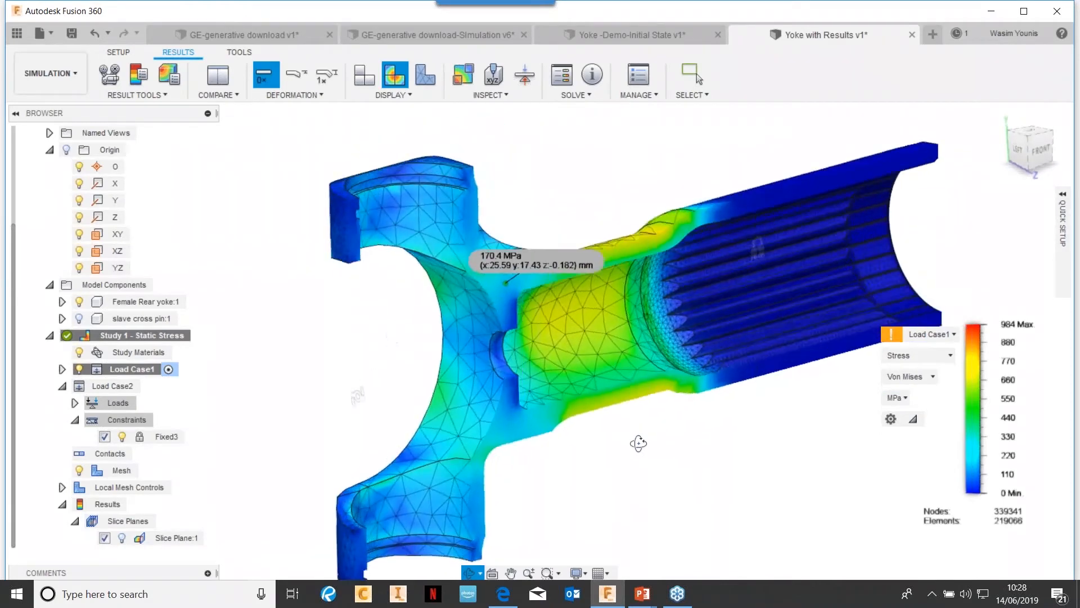
left_click_drag(559, 262, 631, 184)
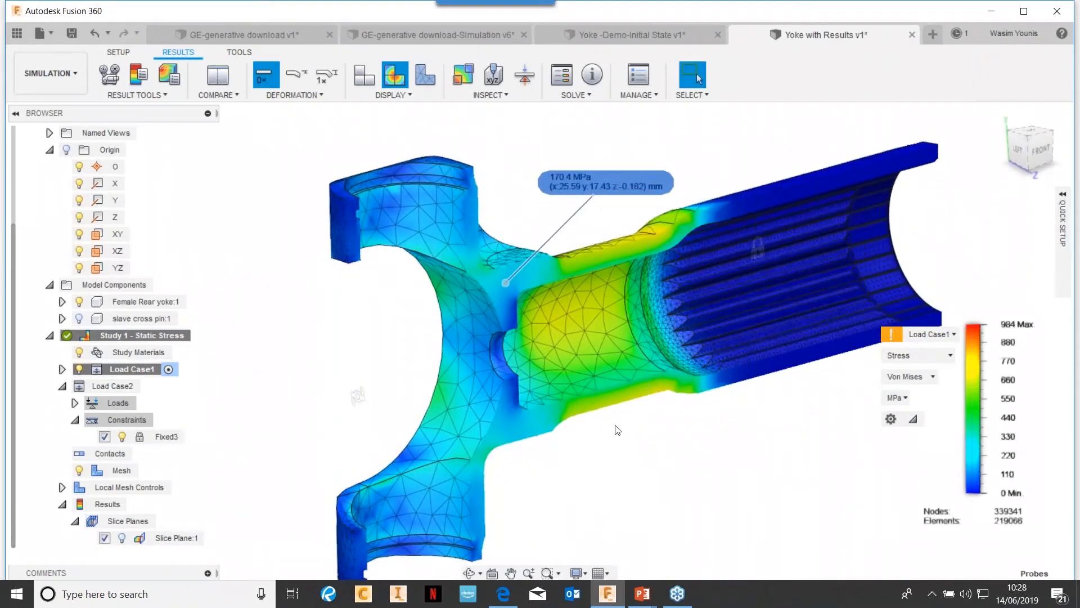
scroll(613, 431, "down", 3)
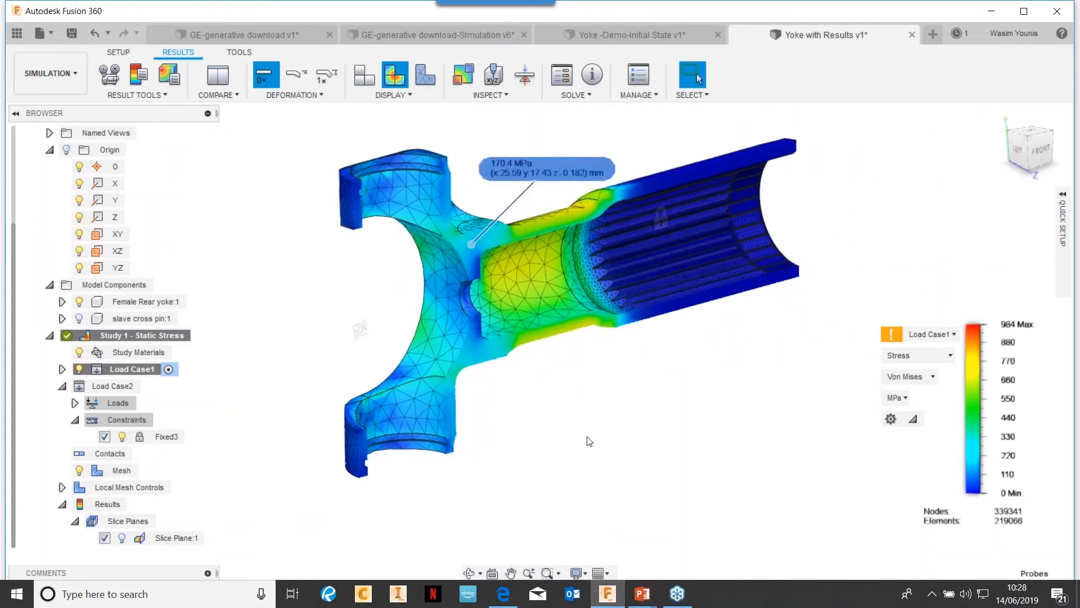
Delete all probes and turn off Slice Plane:1 to restore the whole yoke
left_click(497, 95)
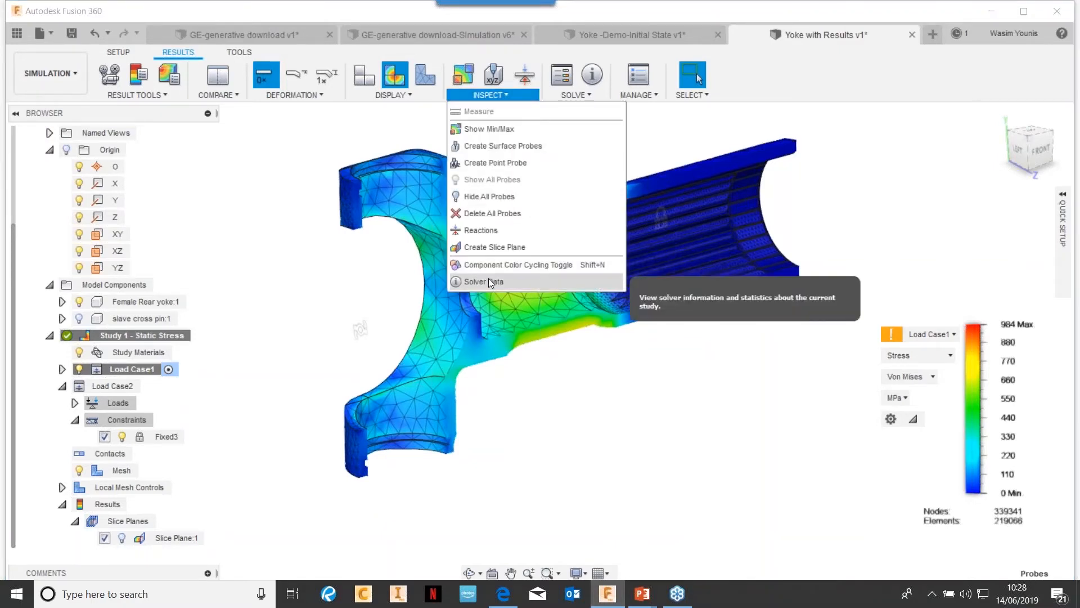
left_click(487, 211)
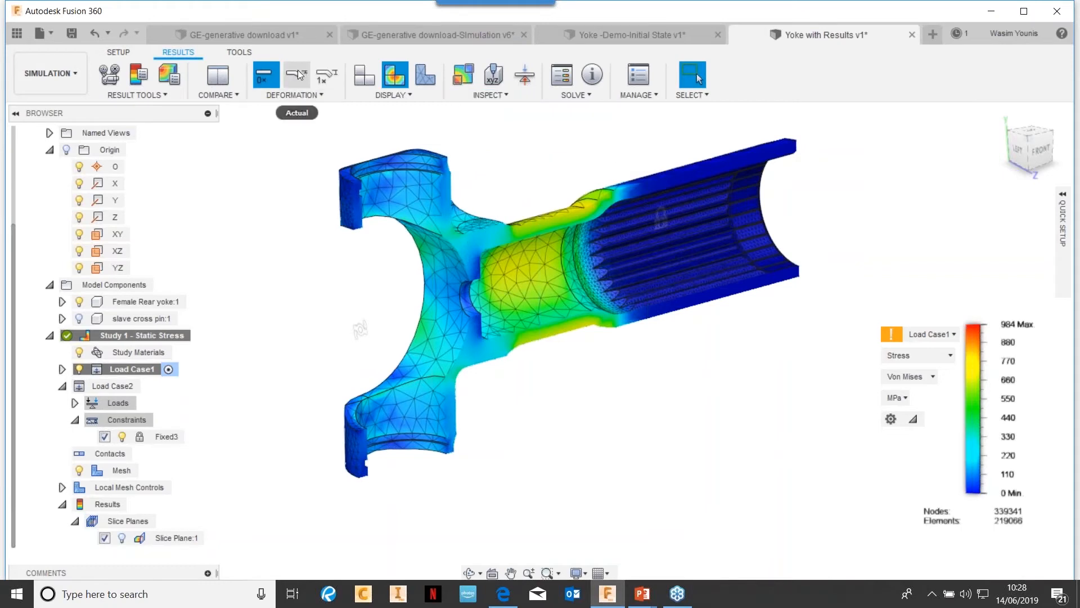
left_click(122, 538)
left_click(104, 538)
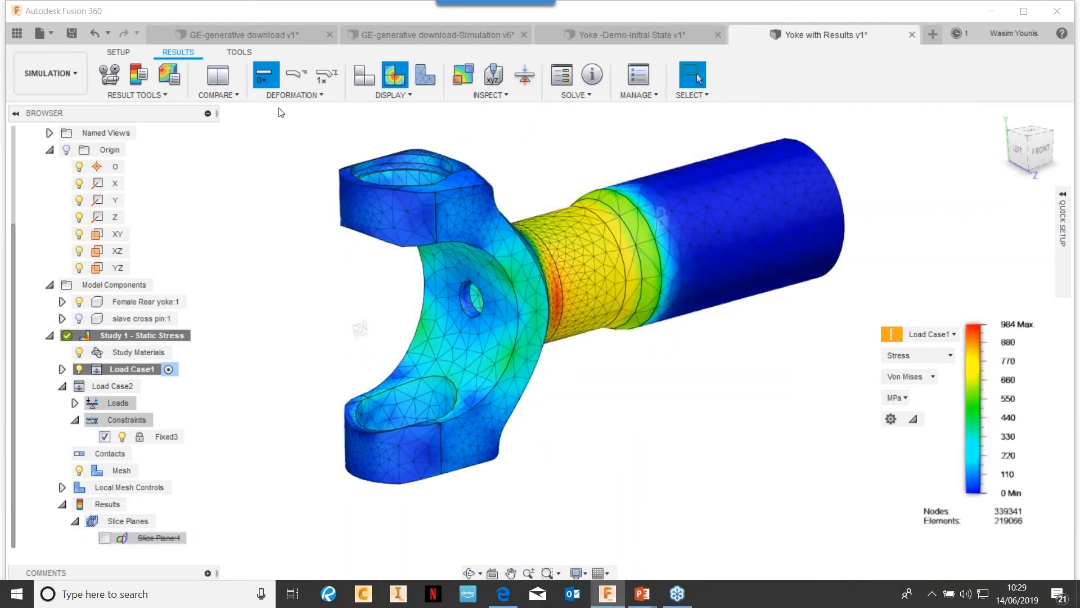
Preview the actual and adjusted deformation scales on the yoke, then return it to the undeformed display
left_click(297, 75)
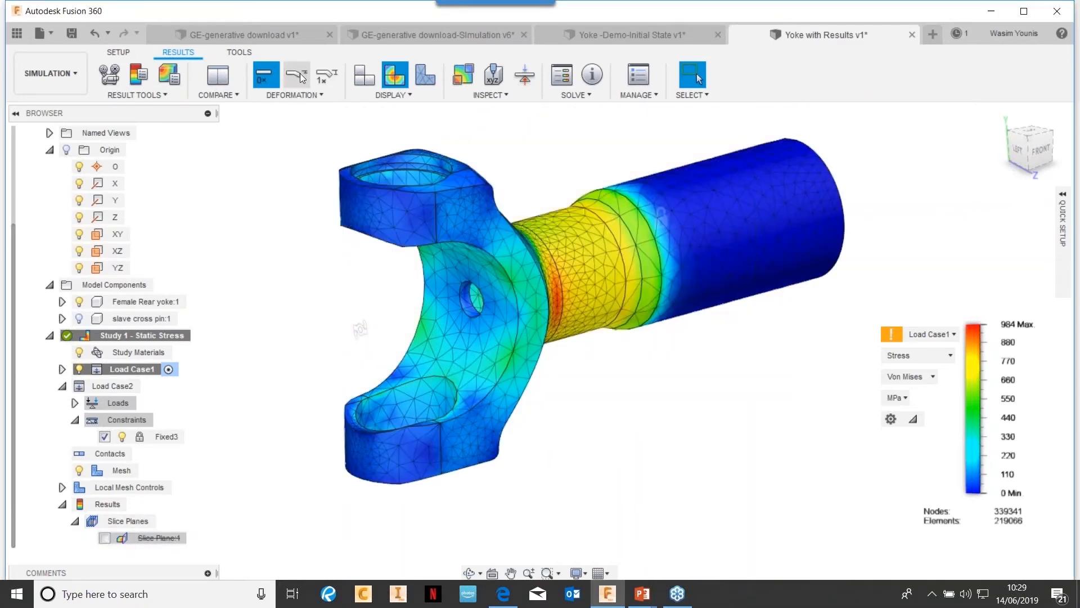
left_click(326, 77)
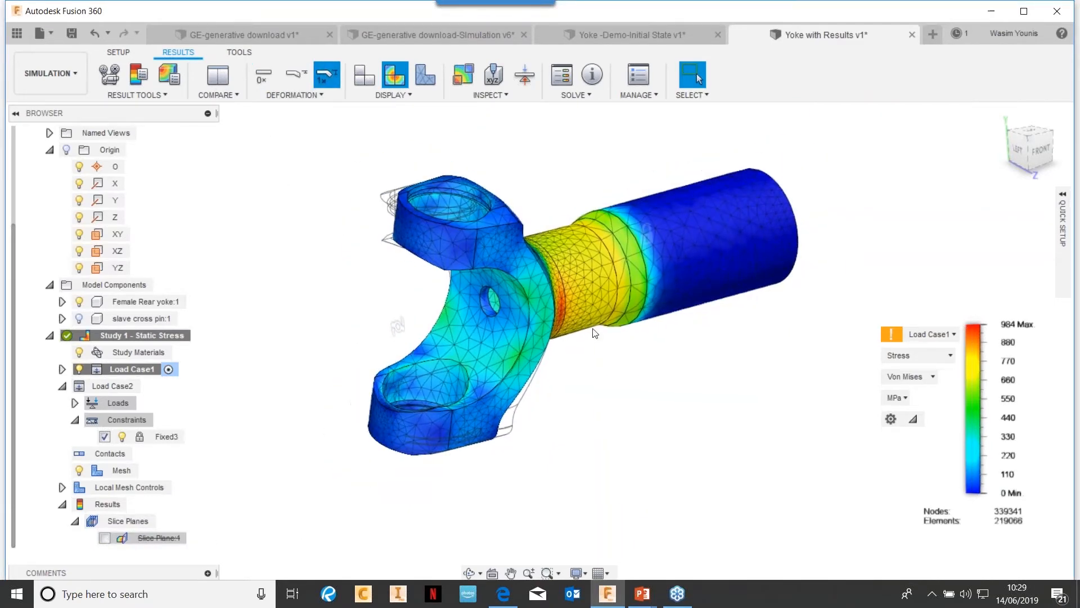
left_click(263, 75)
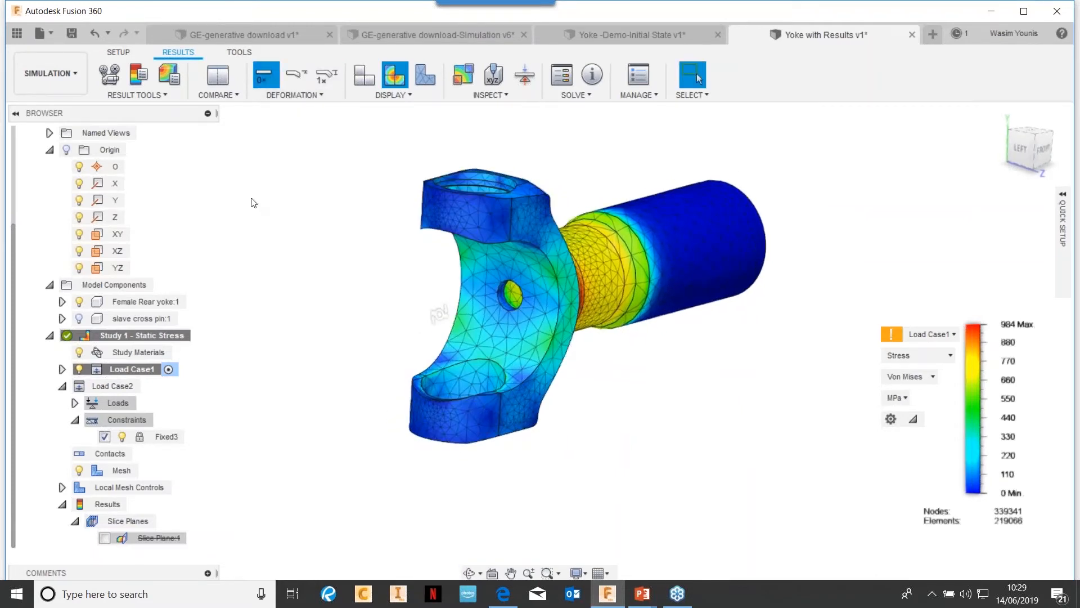
Enter Compare mode and view the Von Mises stresses of Load Case1 and Load Case2 side by side from the fork side
left_click(235, 95)
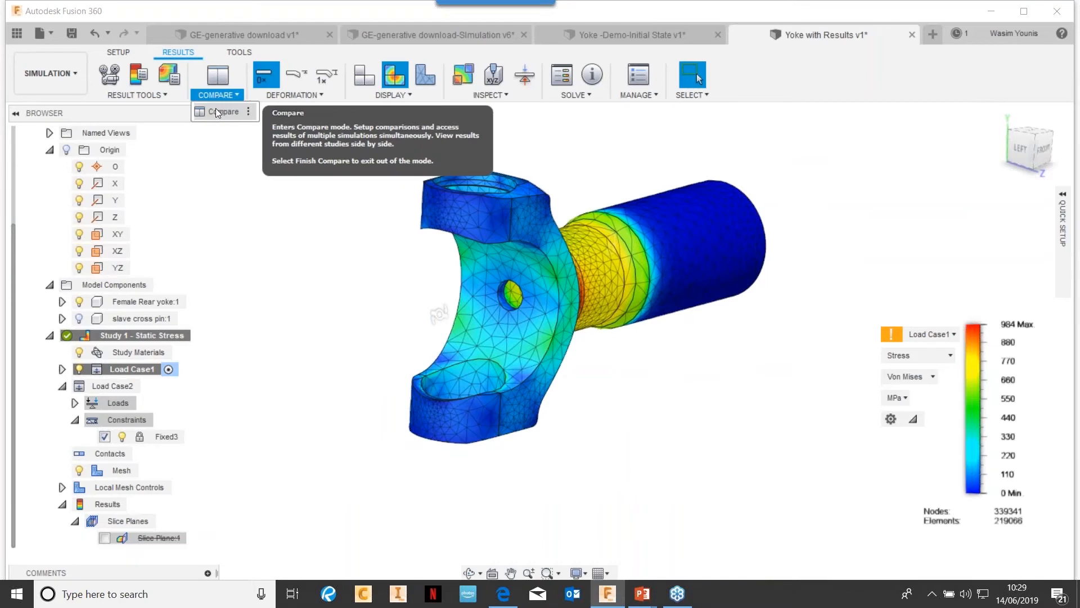
left_click(217, 112)
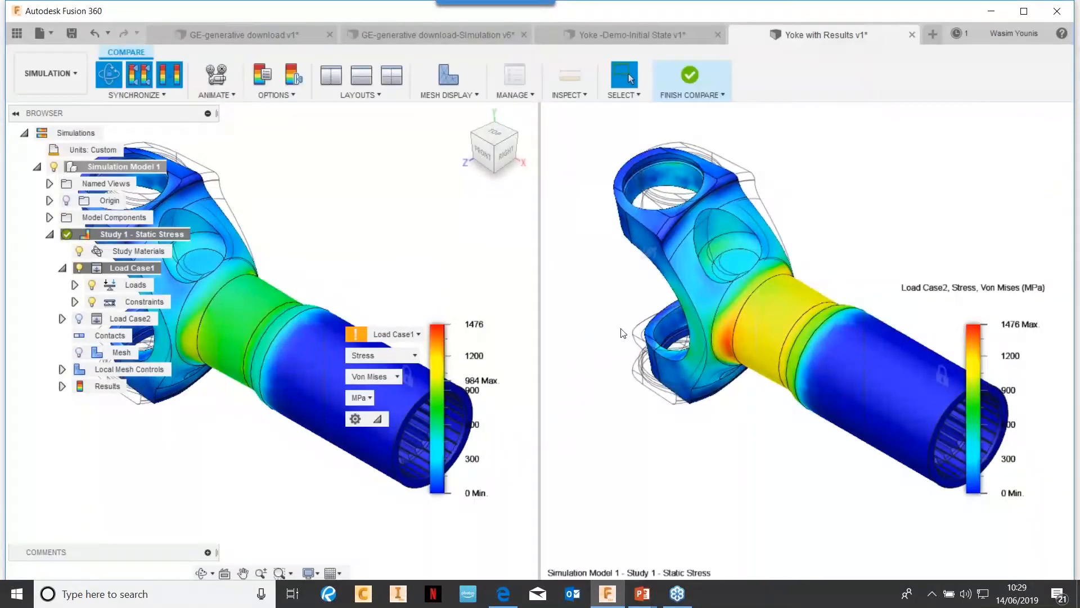
middle_click_drag(728, 415, 811, 401, "shift")
left_click(809, 396)
scroll(799, 397, "up", 5)
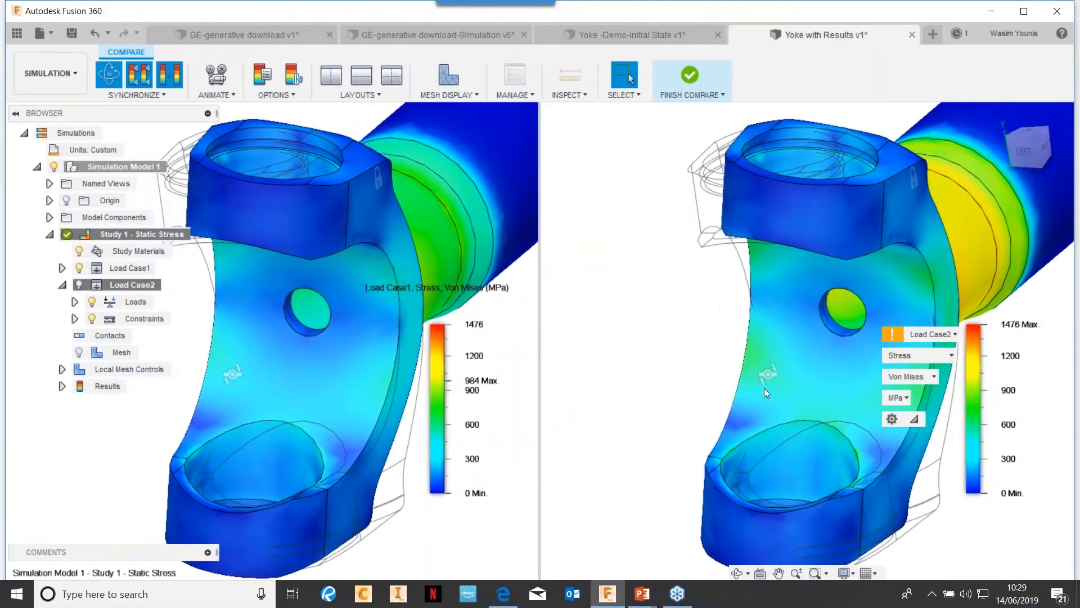
scroll(764, 386, "up", 3)
middle_click_drag(763, 377, 731, 360)
scroll(707, 364, "down", 4)
Compare the Von Mises stress concentration where the fork meets the neck between the two load cases up close
left_click(420, 337)
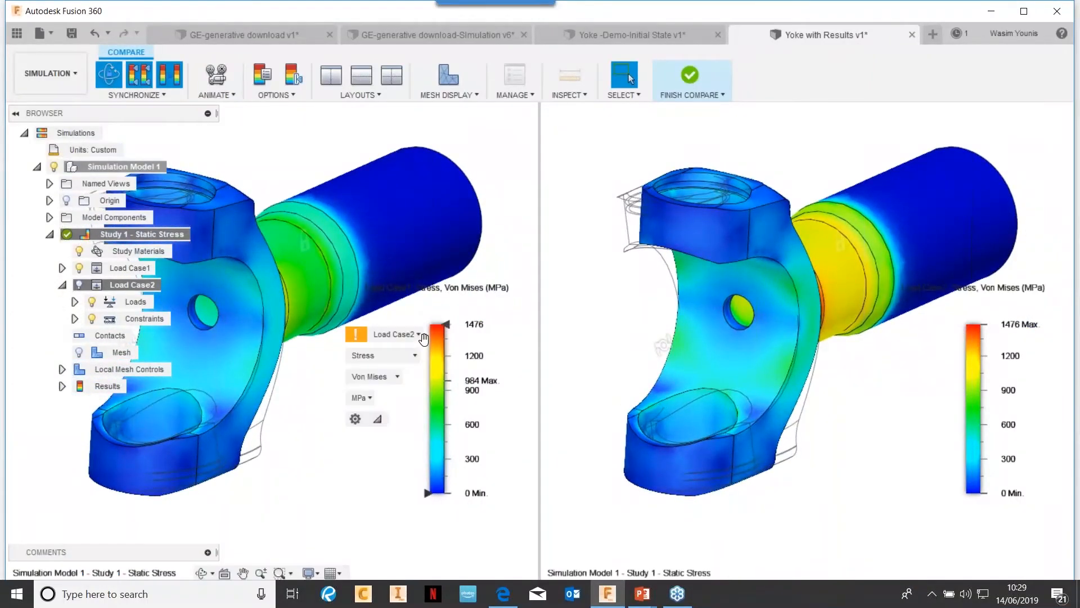
left_click(906, 345)
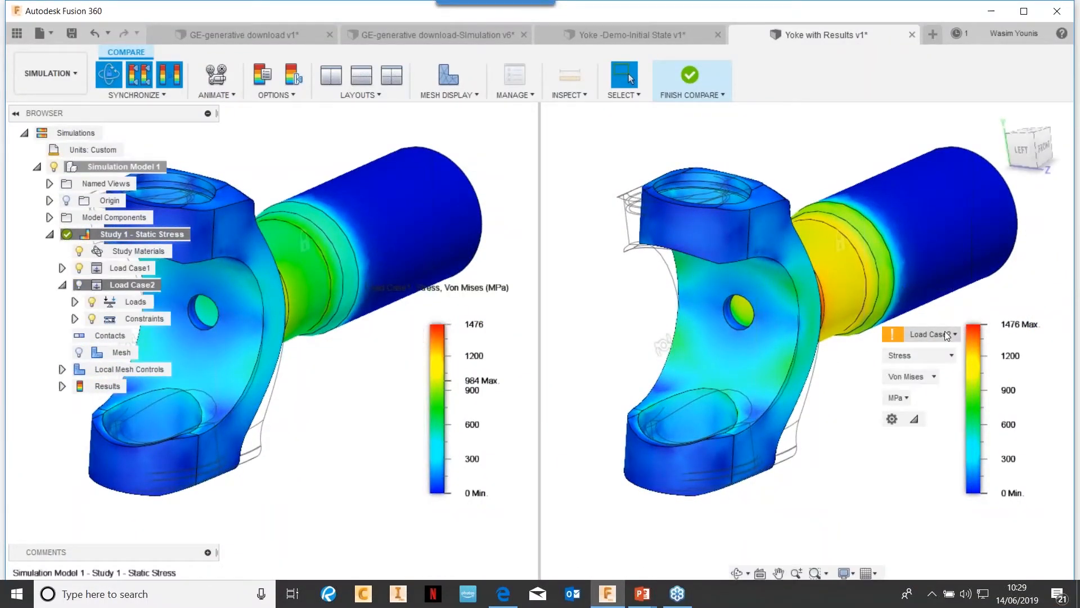
mouse_move(862, 414)
middle_mouse_down("shift")
mouse_move(830, 400)
mouse_move(789, 410)
mouse_move(769, 373)
mouse_move(759, 388)
mouse_move(853, 421)
middle_mouse_up("shift")
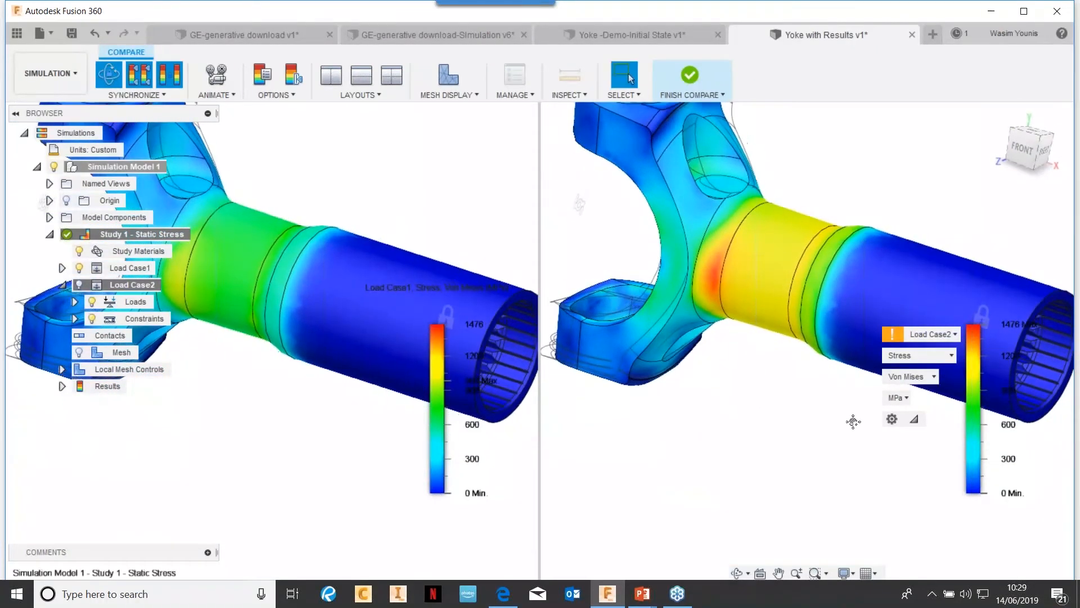
scroll(782, 335, "up", 8)
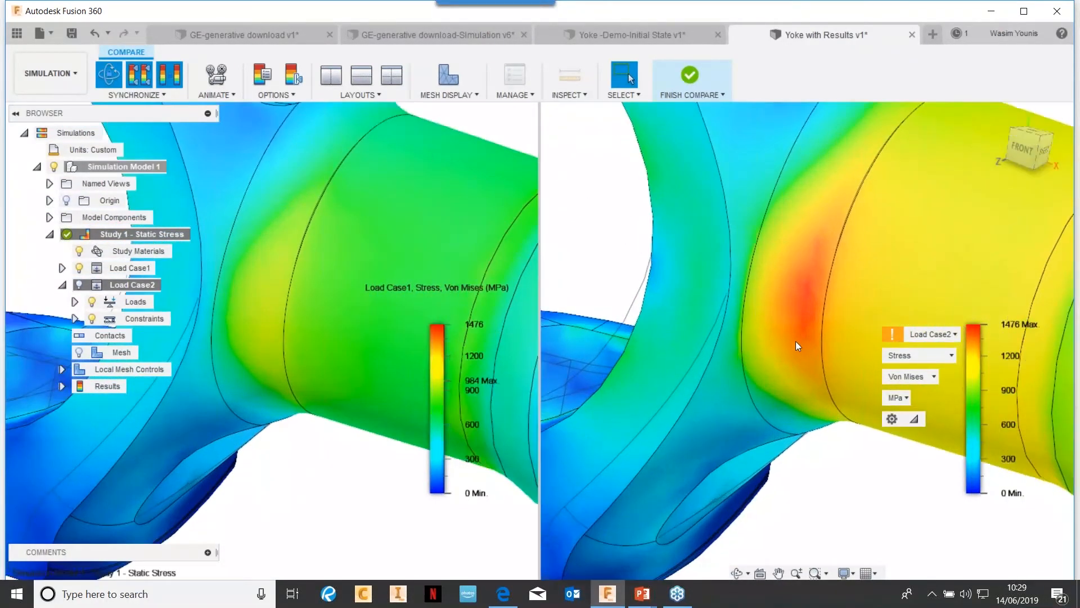
scroll(795, 341, "up", 1)
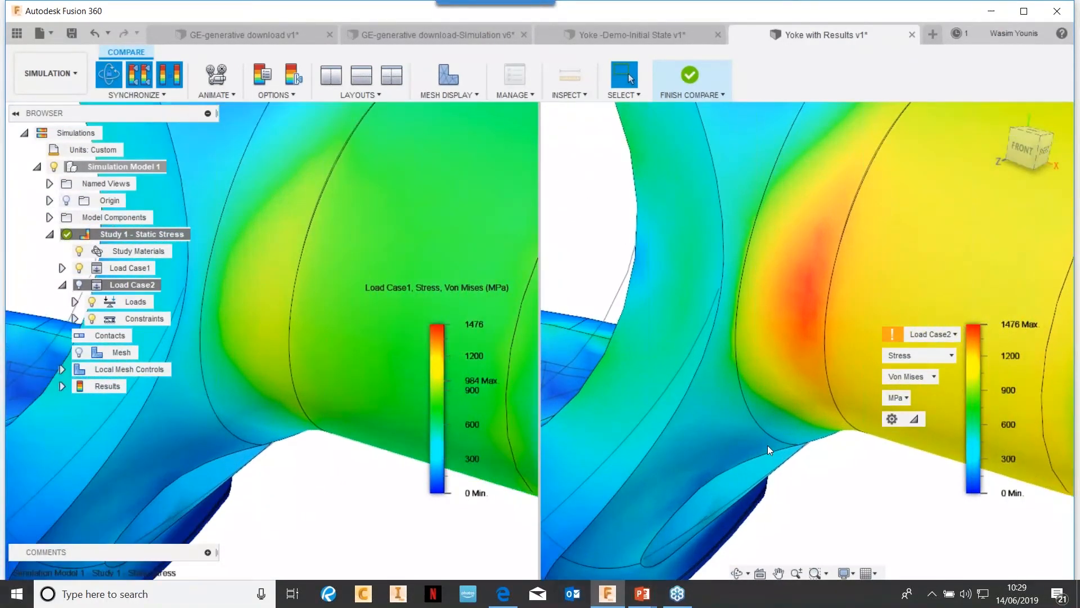
Switch both compared load cases to the Safety Factor result and check their minimum values on the legends
left_click(947, 360)
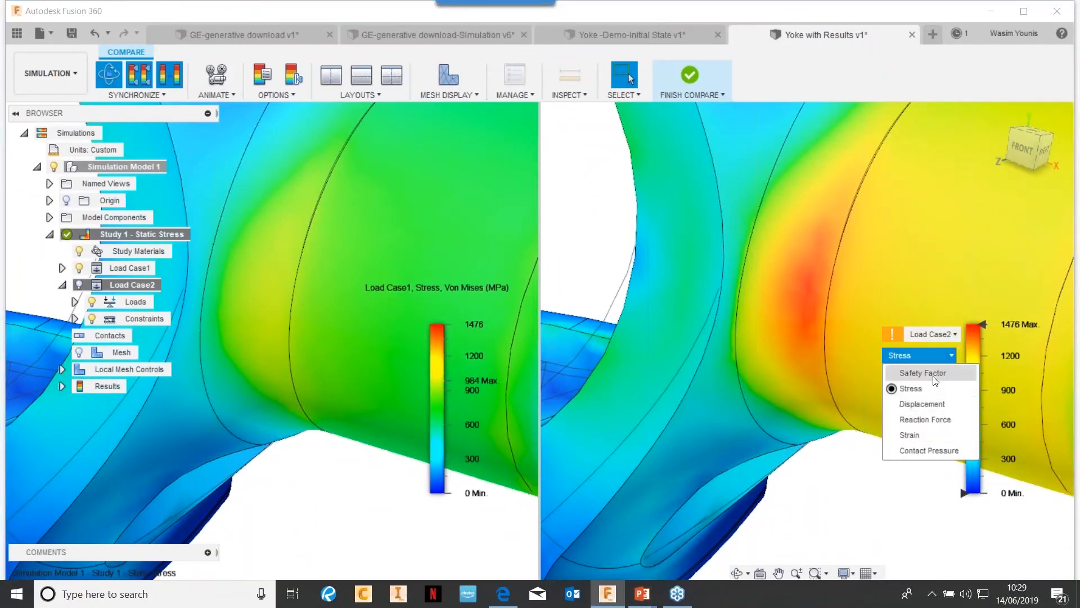
left_click(936, 374)
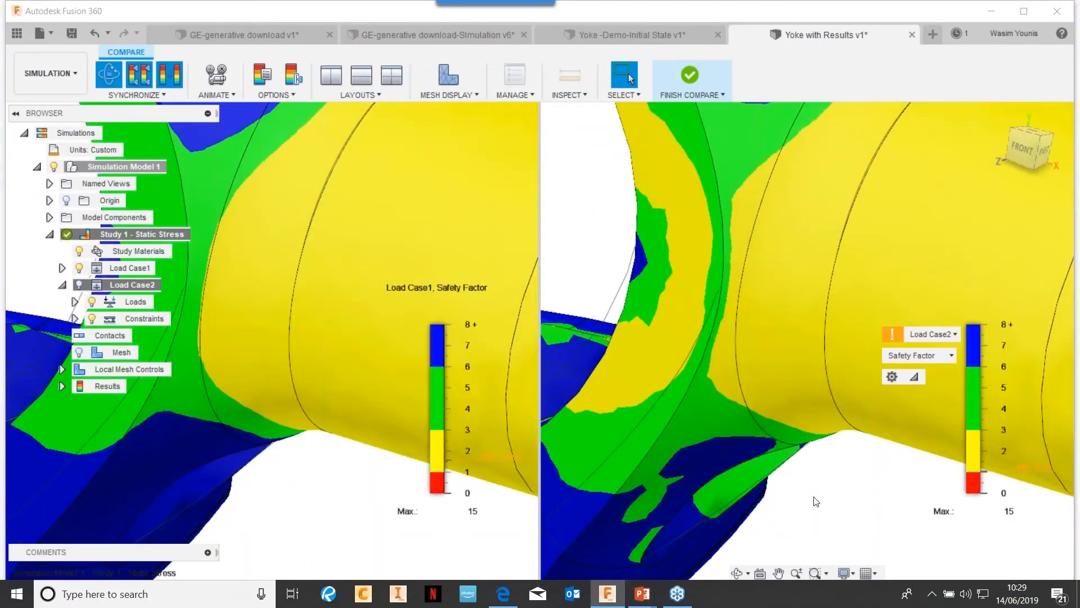
middle_click_drag(834, 509, 796, 411)
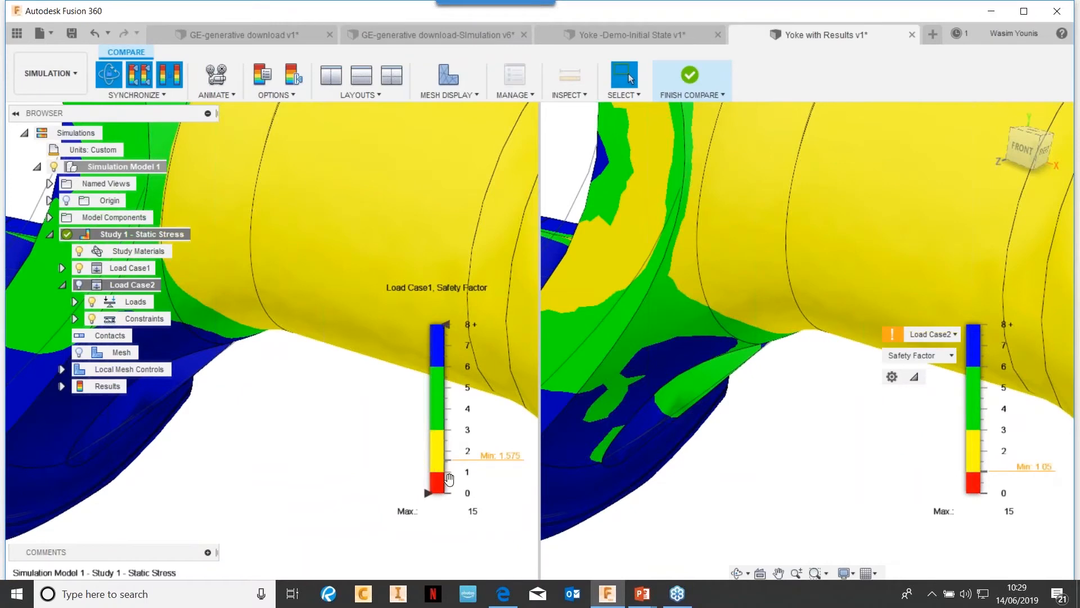
mouse_move(435, 448)
scroll(369, 407, "down", 3)
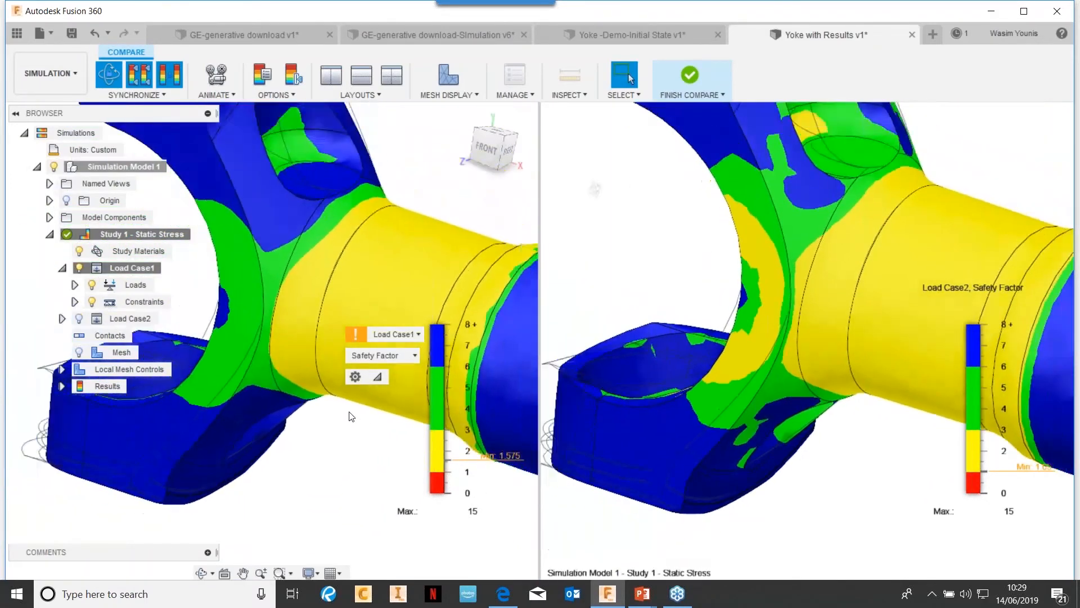
Compare the safety factor distribution around the neck, fork arms and bores of both load cases
scroll(352, 418, "down", 2)
middle_click_drag(621, 422, 551, 438)
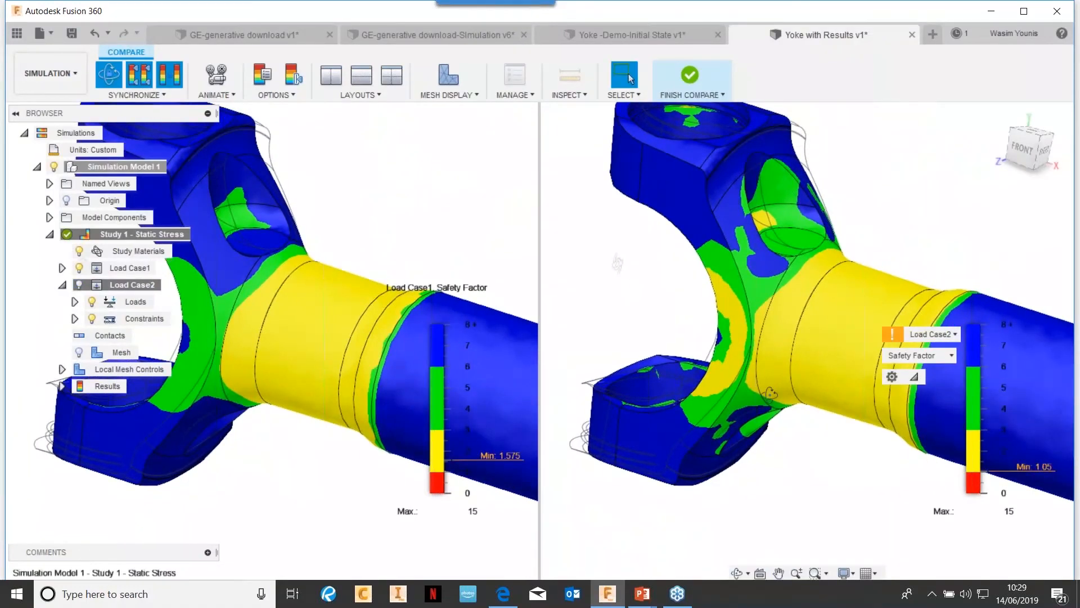
middle_click_drag(770, 395, 937, 343, "shift")
scroll(821, 390, "up", 2)
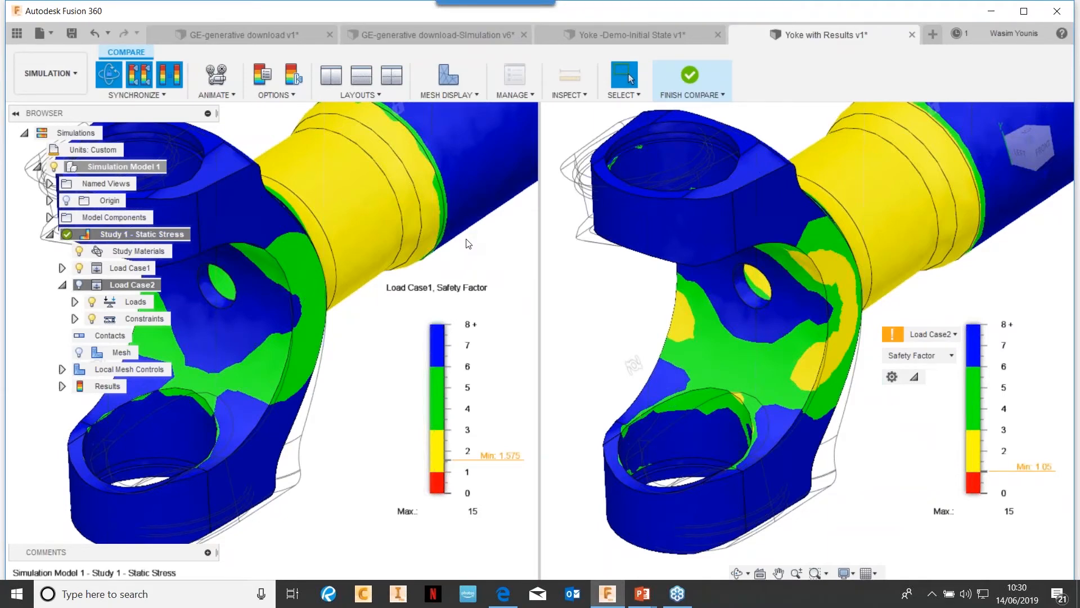
Switch to the Simulation slide show in PowerPoint
key("alt+Tab")
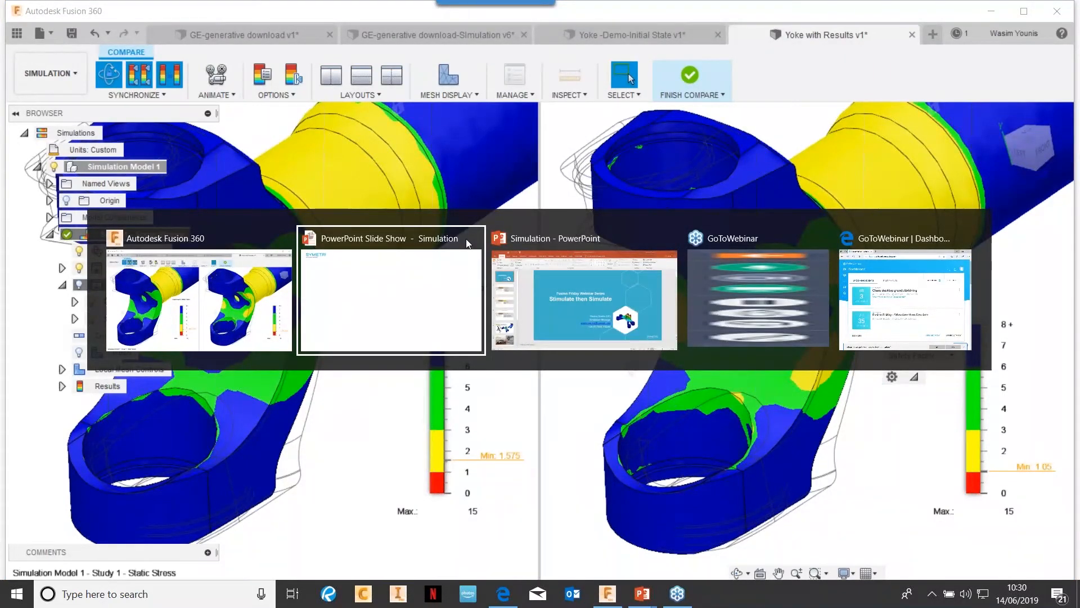